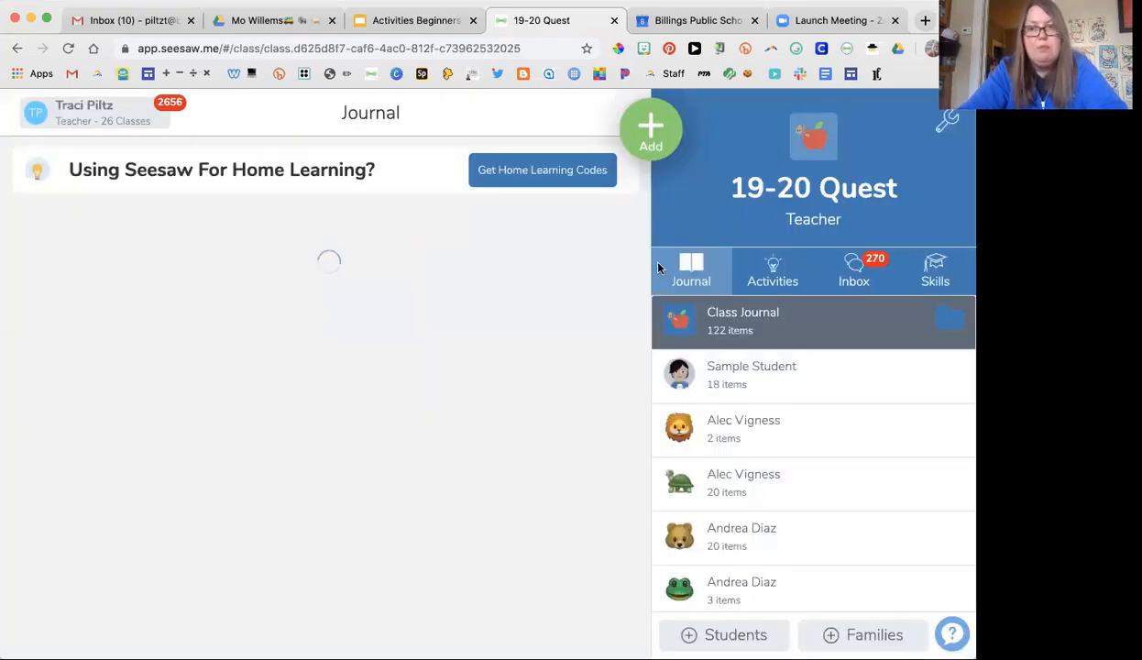
Open the class's activities and go to the community activity library for ideas.
left_click(768, 271)
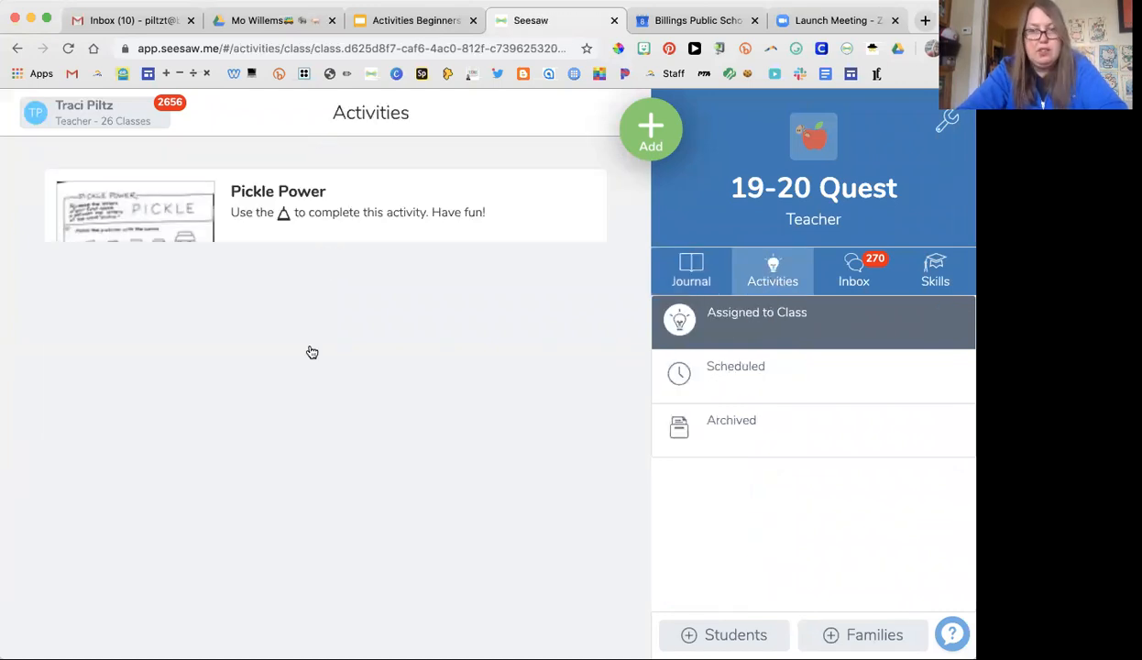
left_click(777, 287)
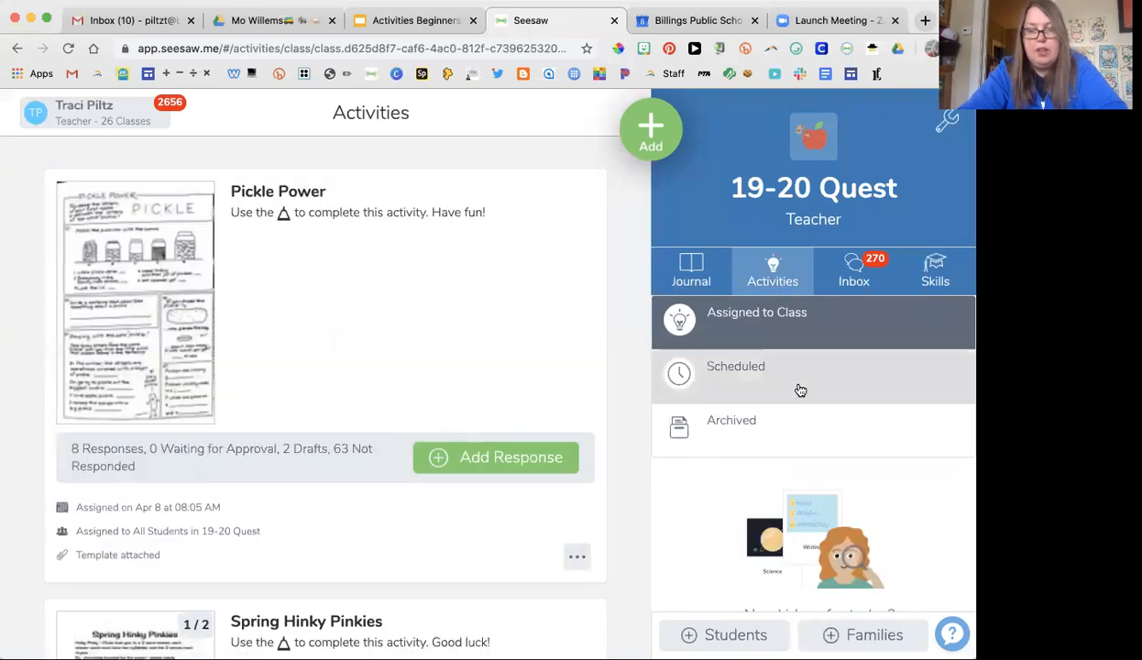
scroll(789, 527, "down", 2)
left_click(769, 579)
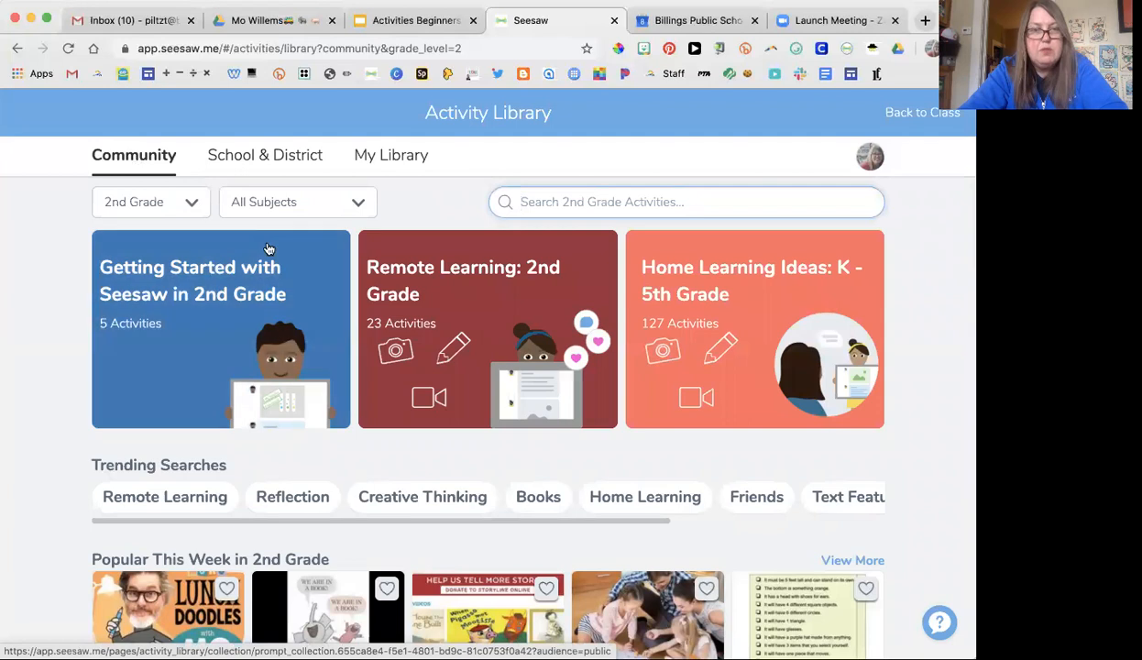
Browse the School & District activities and open "U5W4 Let's Carpool (Approaching) Read Aloud".
left_click(266, 156)
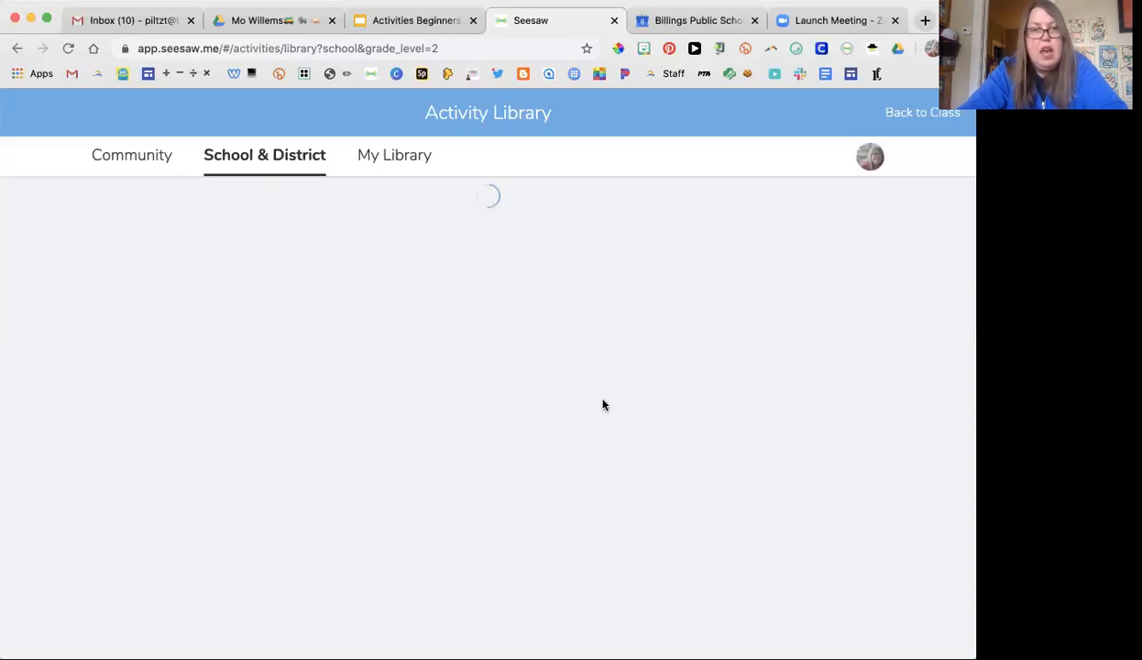
scroll(604, 405, "down", 2)
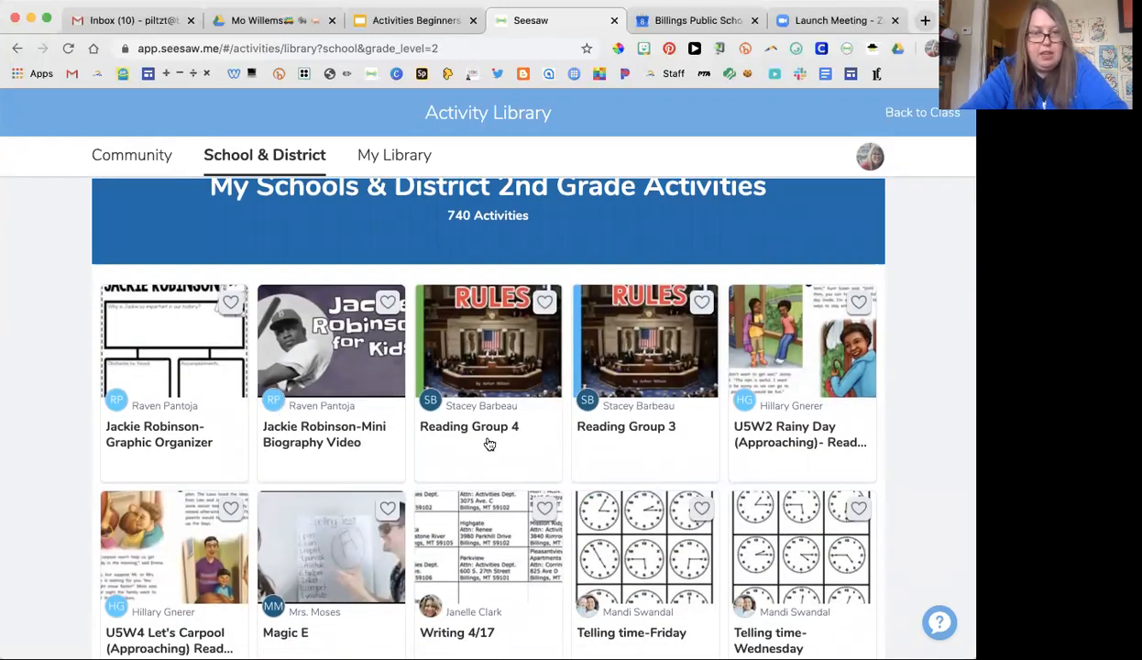
scroll(222, 504, "down", 2)
scroll(101, 554, "down", 1)
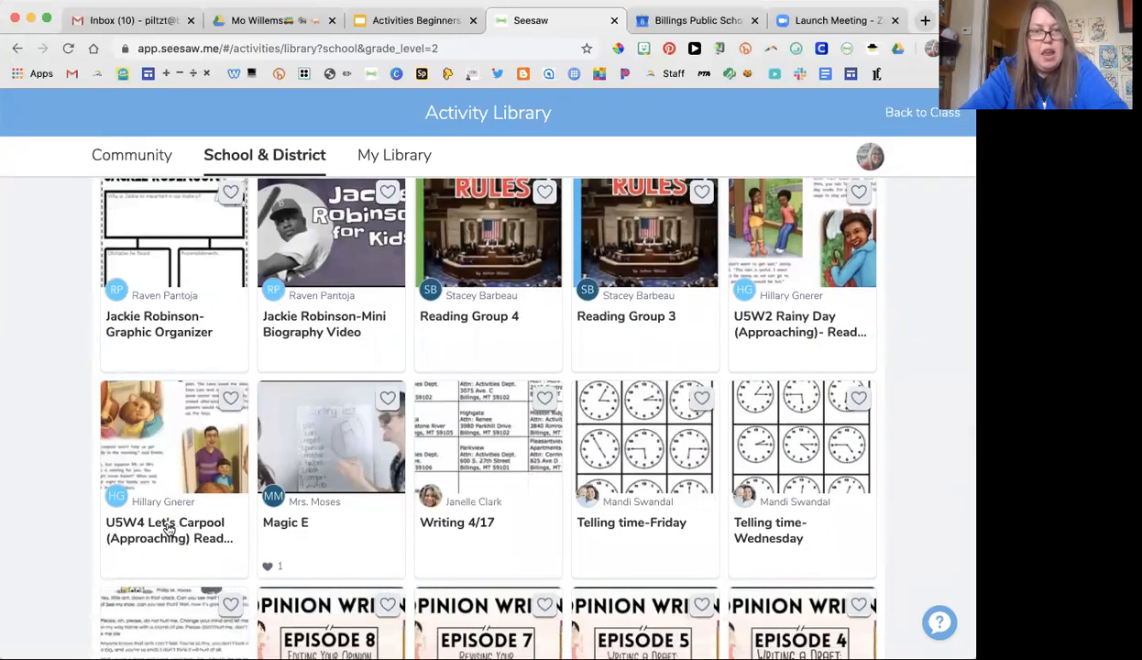
left_click(168, 529)
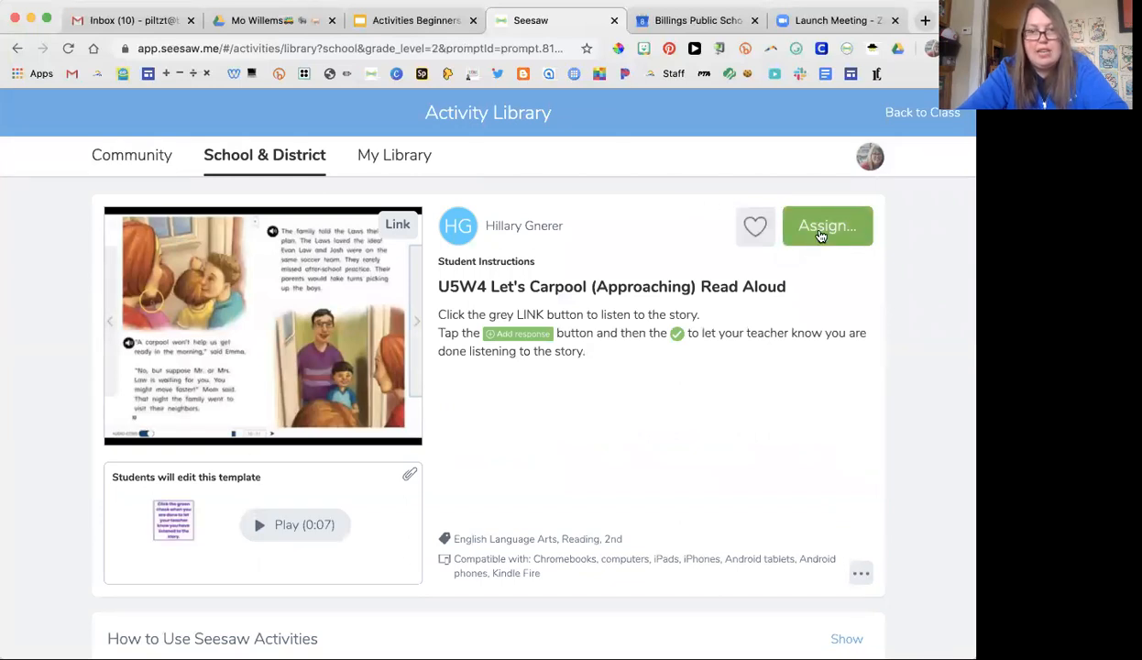
Review the Let's Carpool activity's details and save it to the personal library as a favourite.
scroll(730, 307, "down", 1)
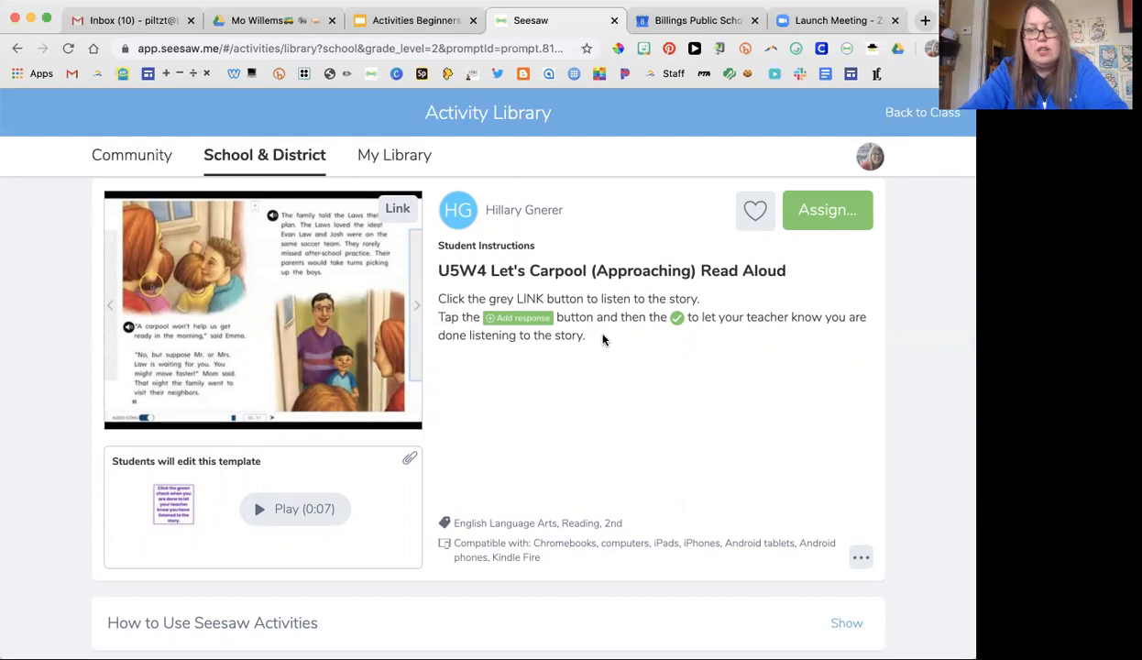
scroll(610, 403, "down", 1)
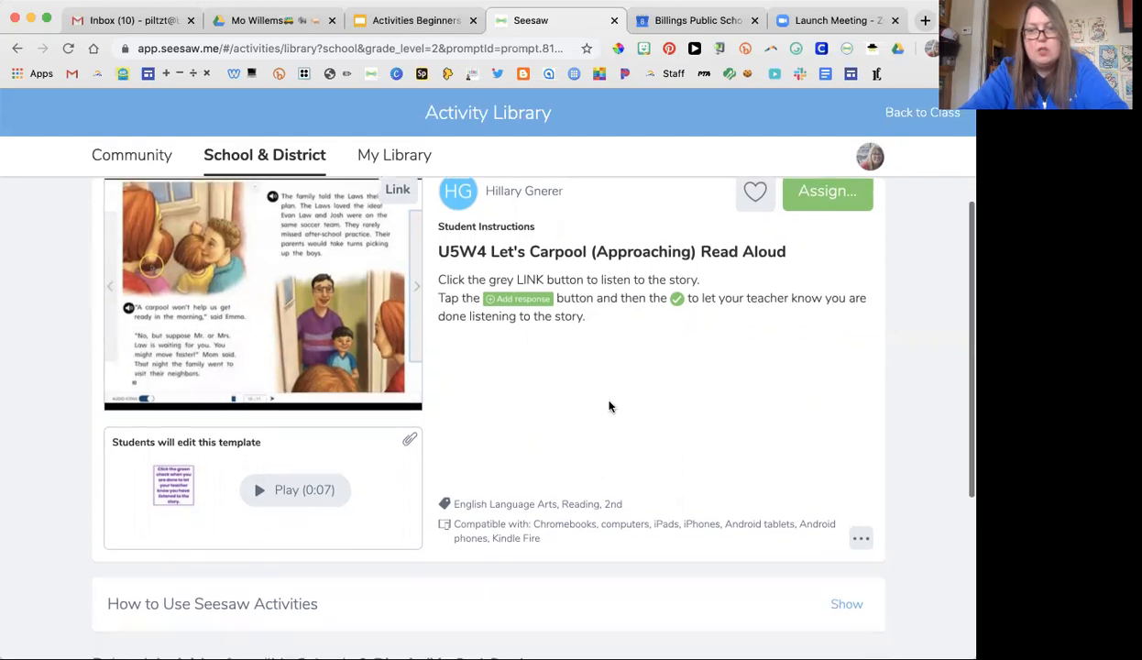
left_click(861, 540)
left_click(794, 396)
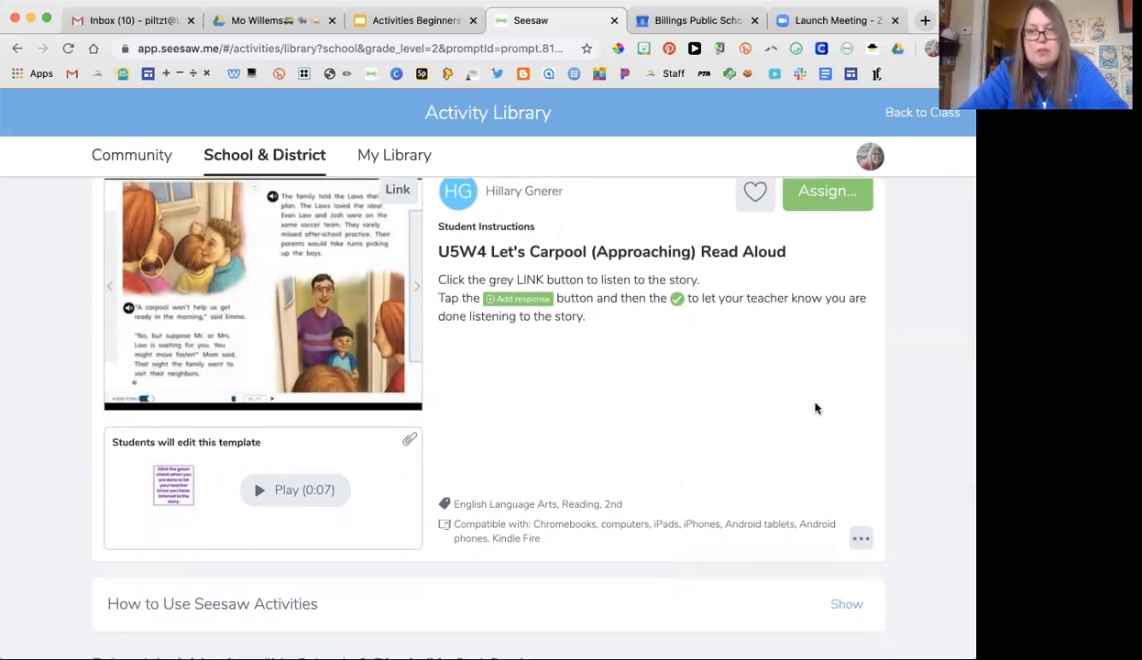
left_click(756, 194)
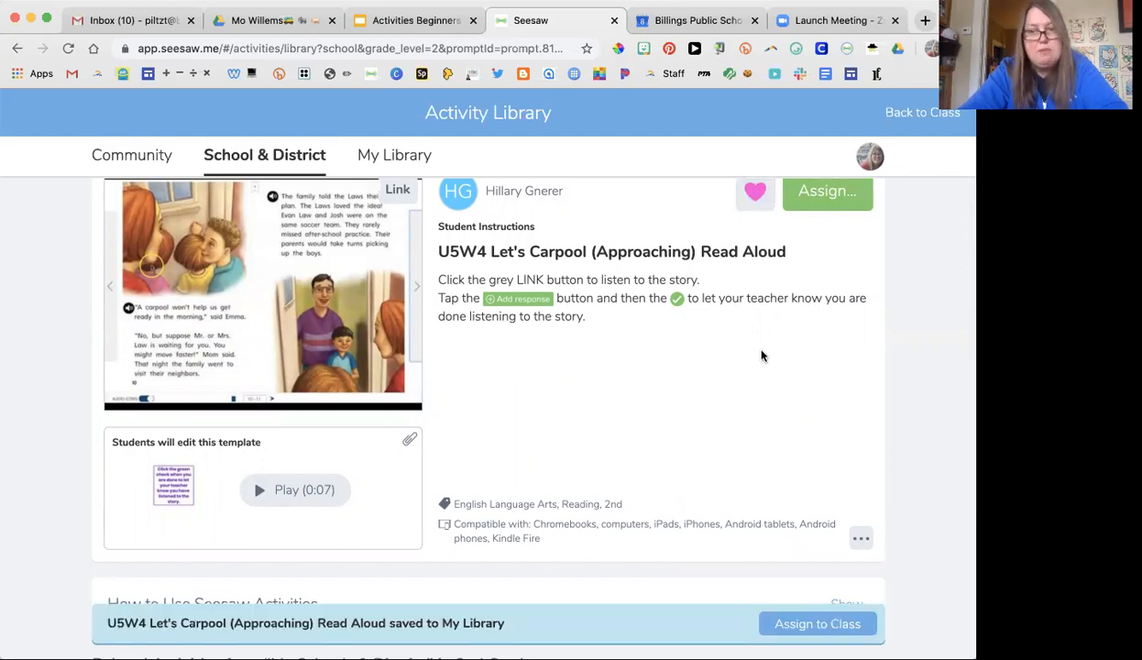
Look over the saved activity's additional options, such as Copy and Edit Activity, and open My Library.
left_click(861, 539)
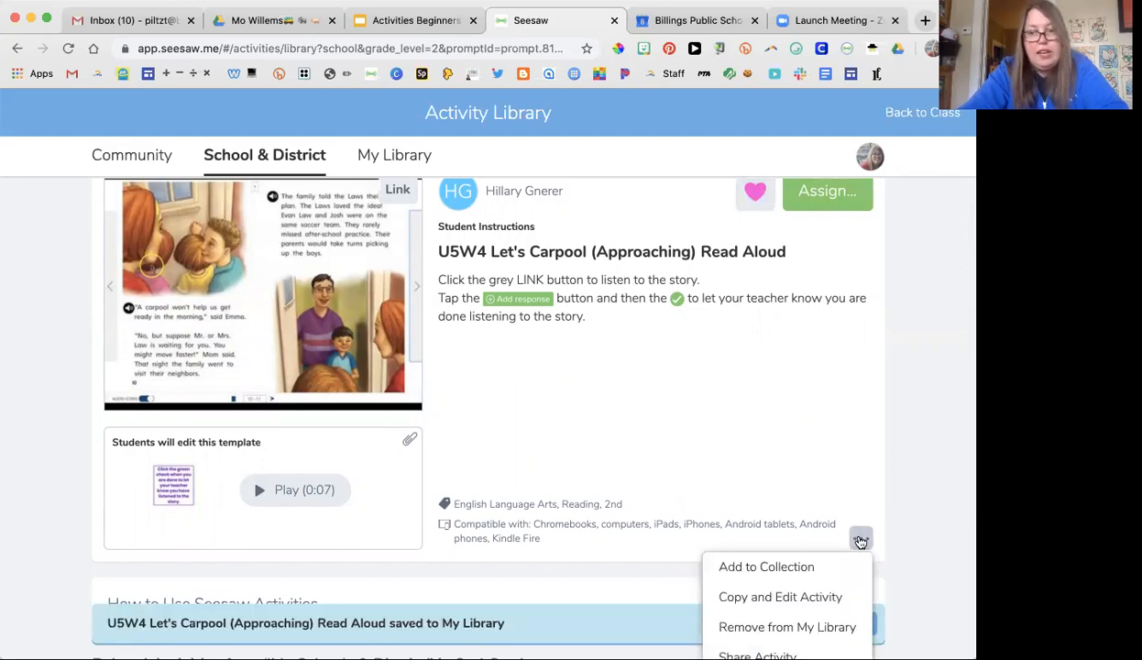
scroll(829, 574, "down", 1)
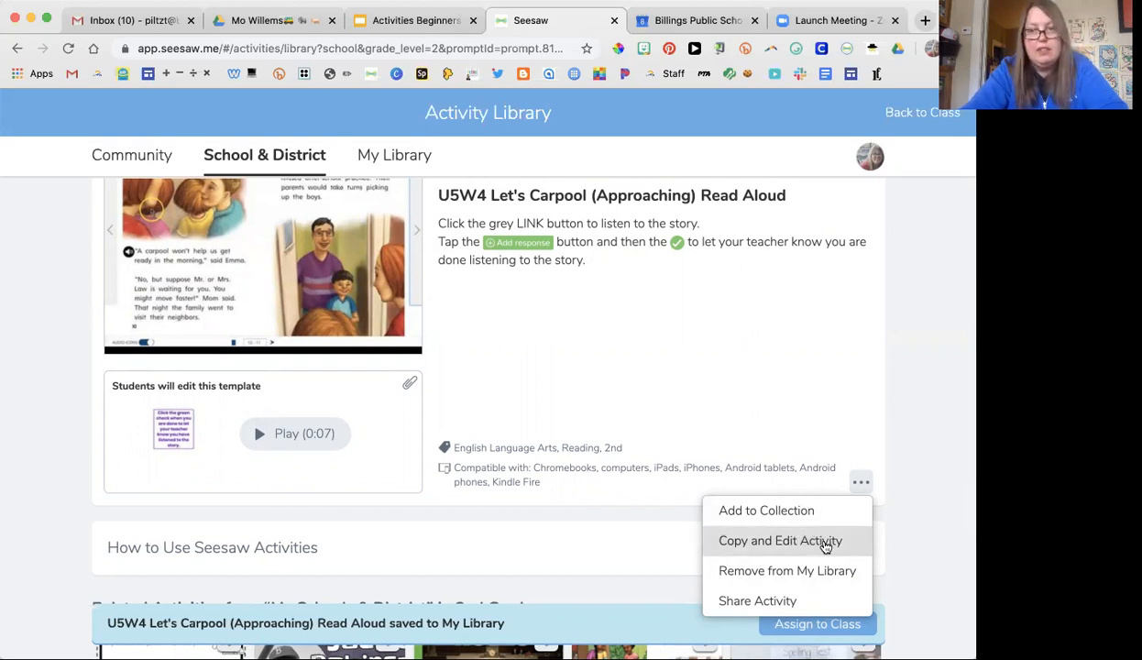
scroll(733, 428, "up", 3)
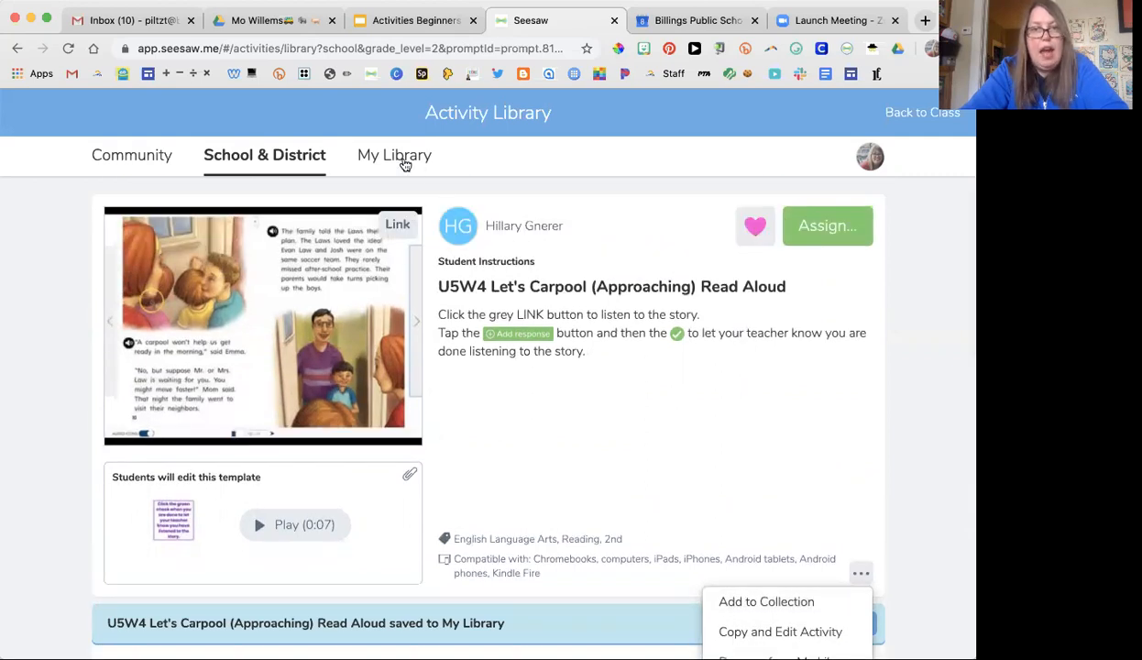
left_click(401, 158)
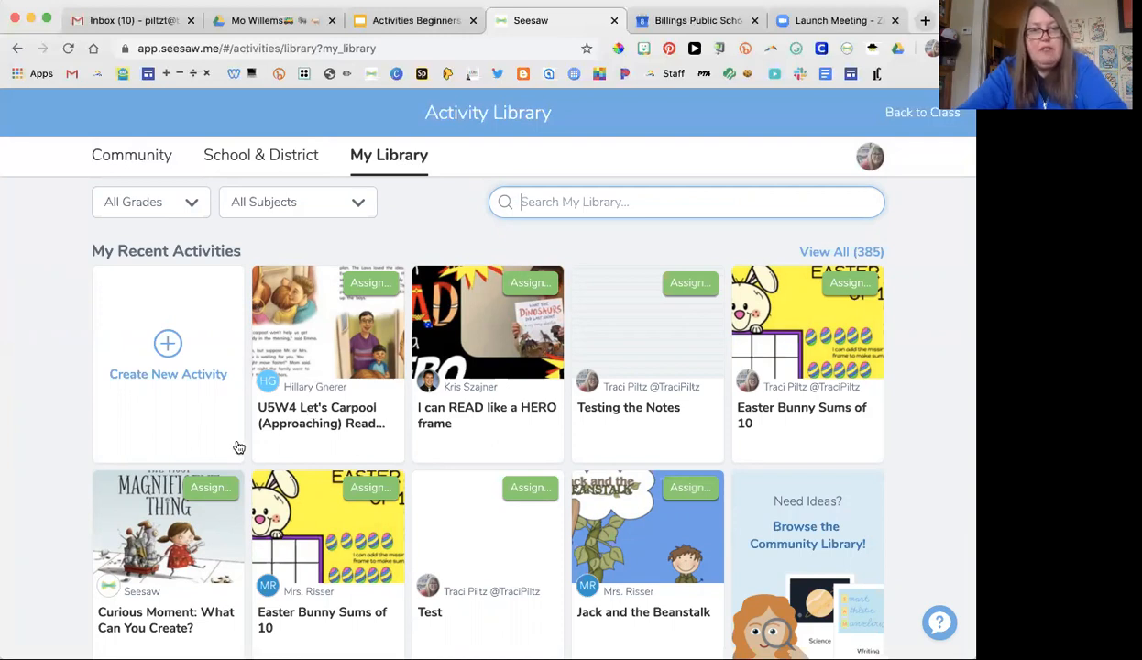
Remove the "U5W4 Let's Carpool (Approaching) Read Aloud" activity from My Library and confirm the removal.
left_click(349, 410)
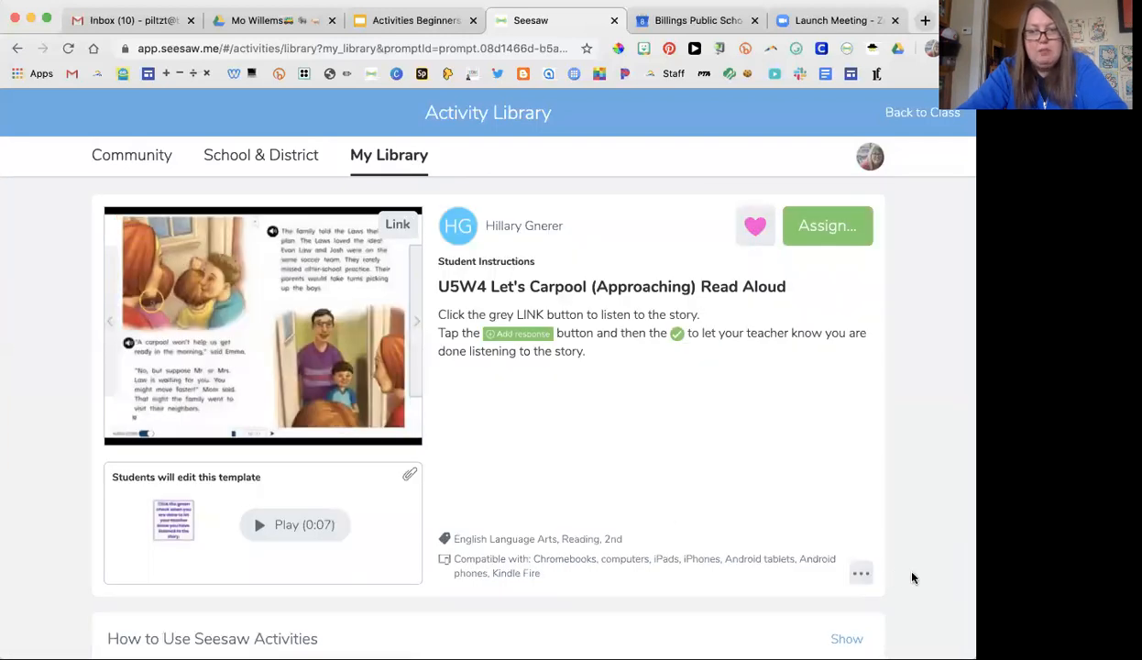
left_click(862, 574)
scroll(797, 595, "down", 1)
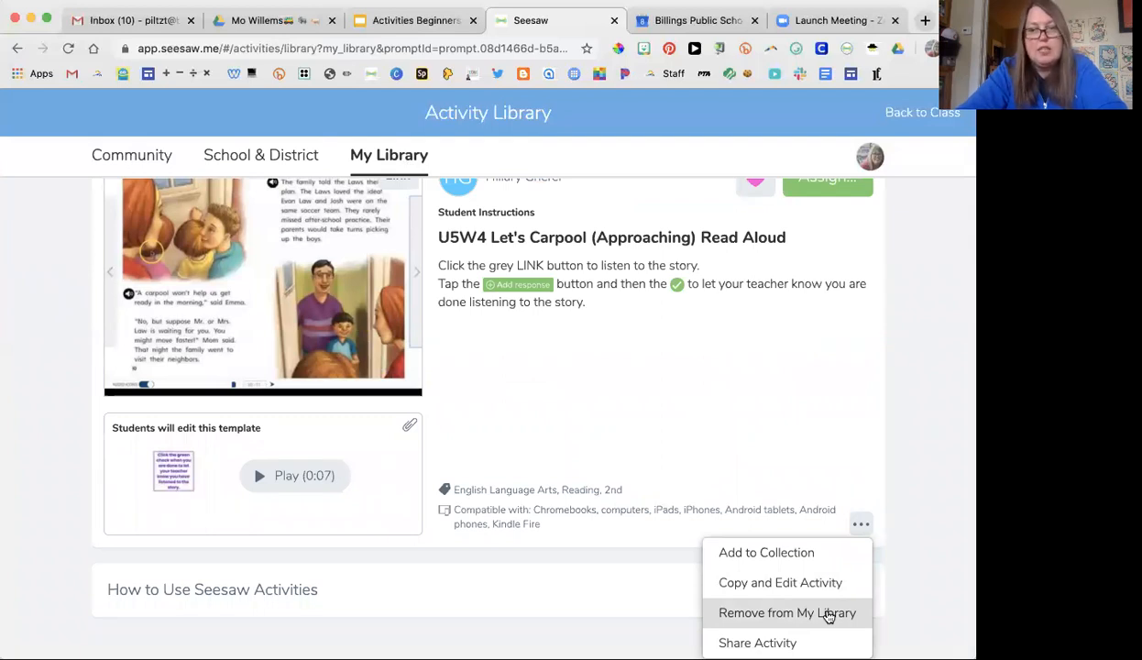
left_click(780, 612)
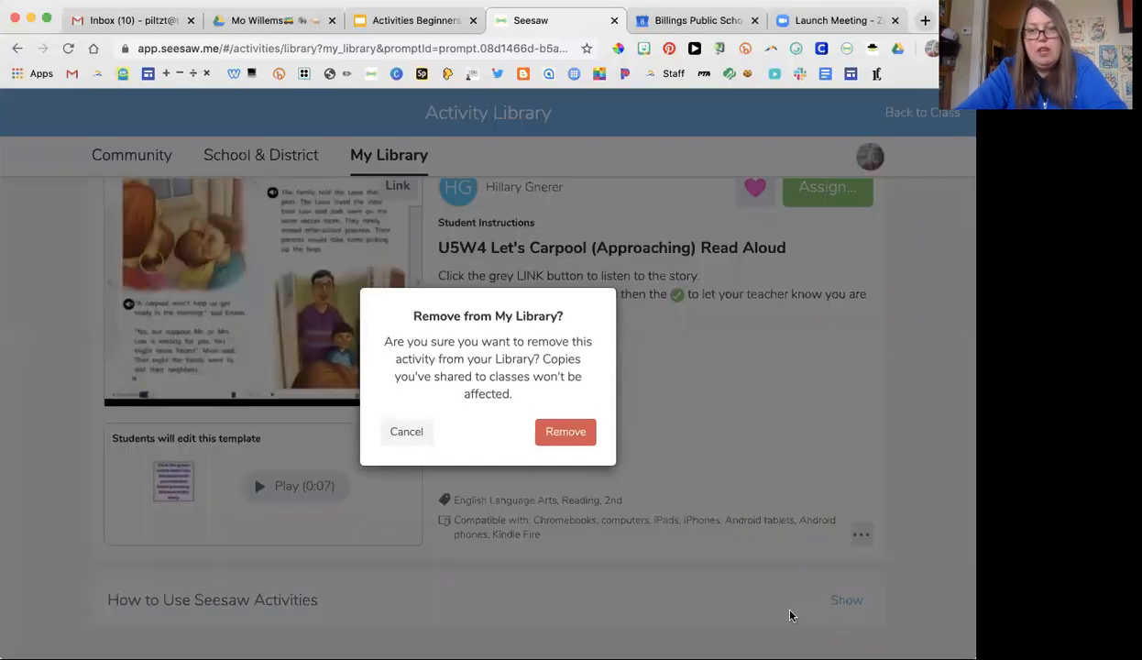
left_click(557, 429)
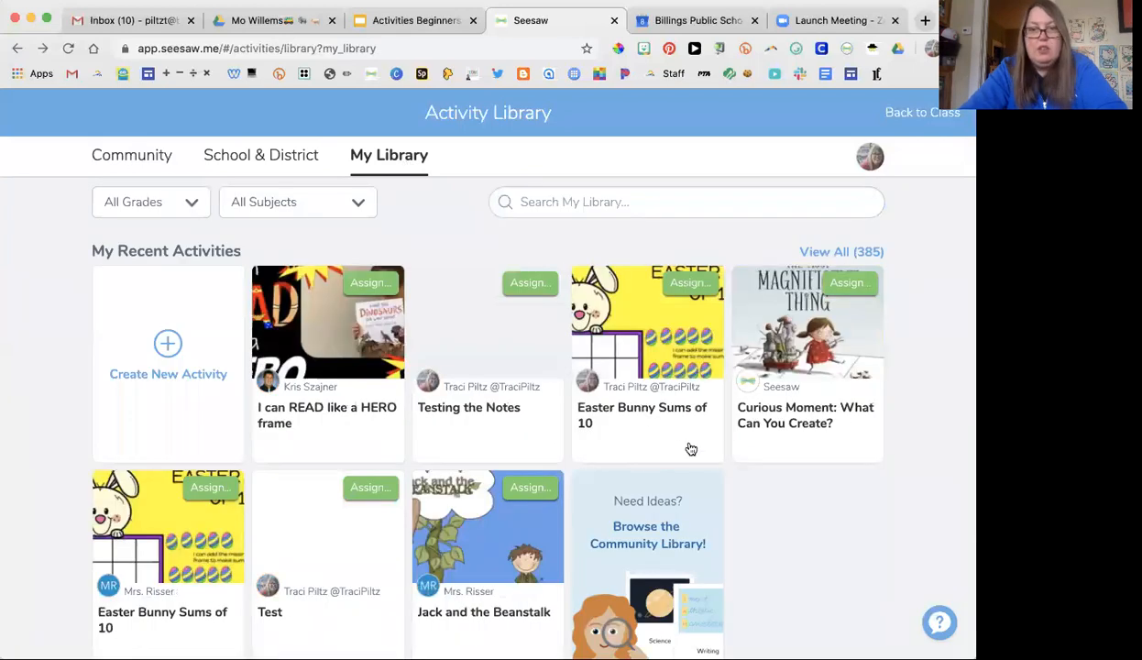
Look through the recent activities and the list of themed collections in My Library.
scroll(639, 461, "down", 5)
scroll(639, 461, "down", 5)
scroll(636, 461, "up", 1)
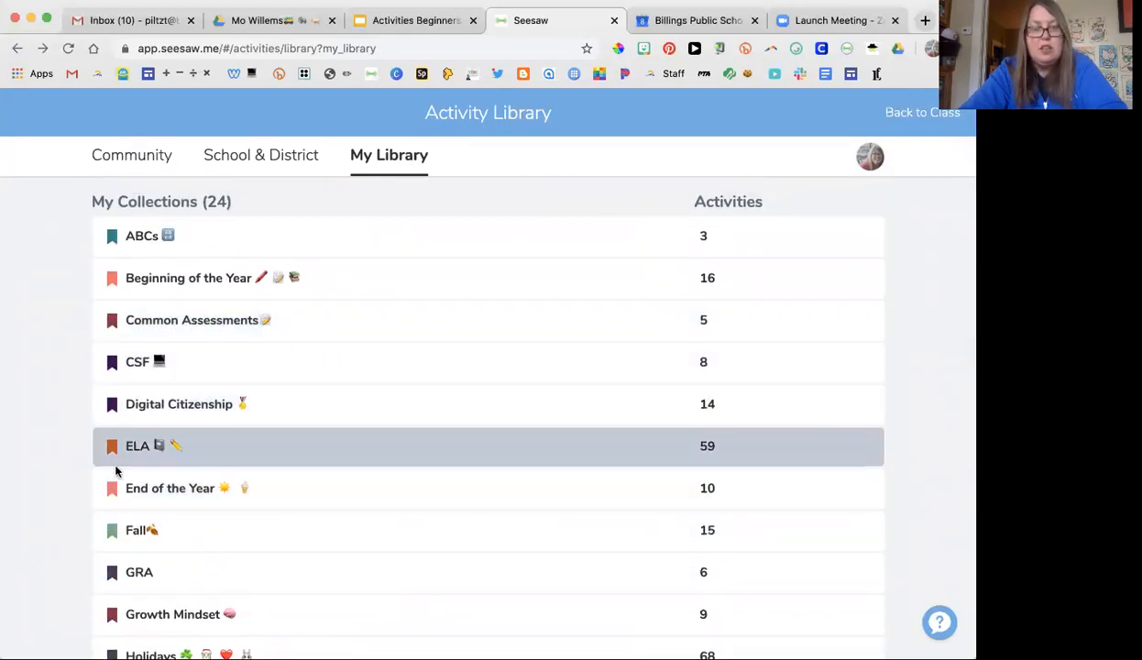
scroll(115, 471, "up", 5)
scroll(115, 471, "down", 4)
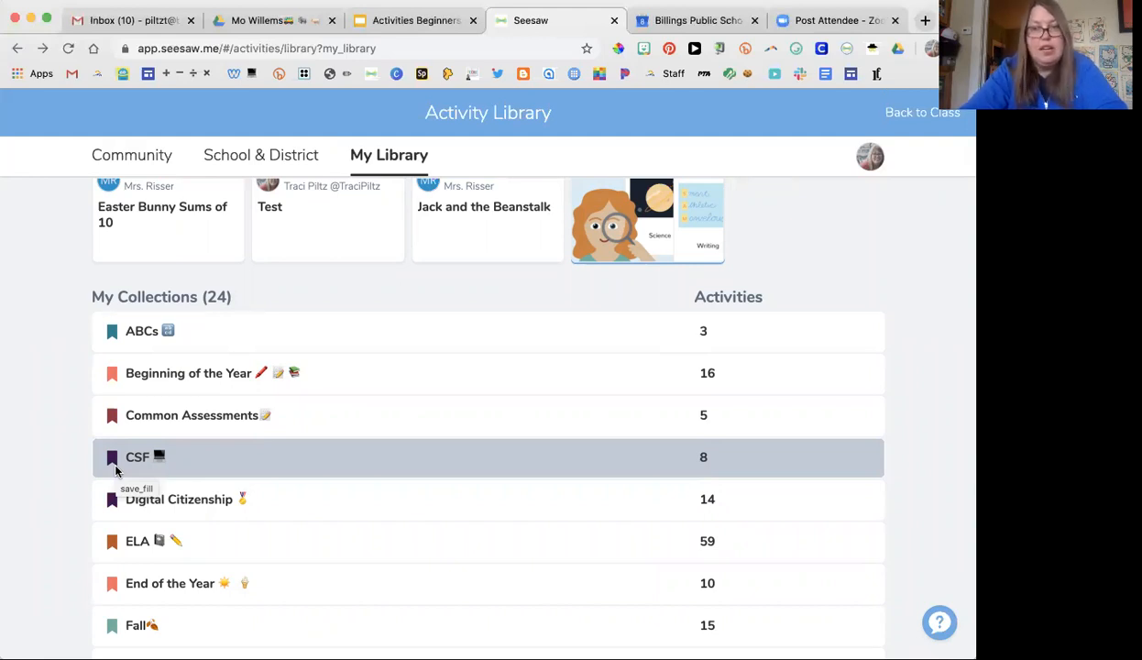
scroll(116, 471, "up", 4)
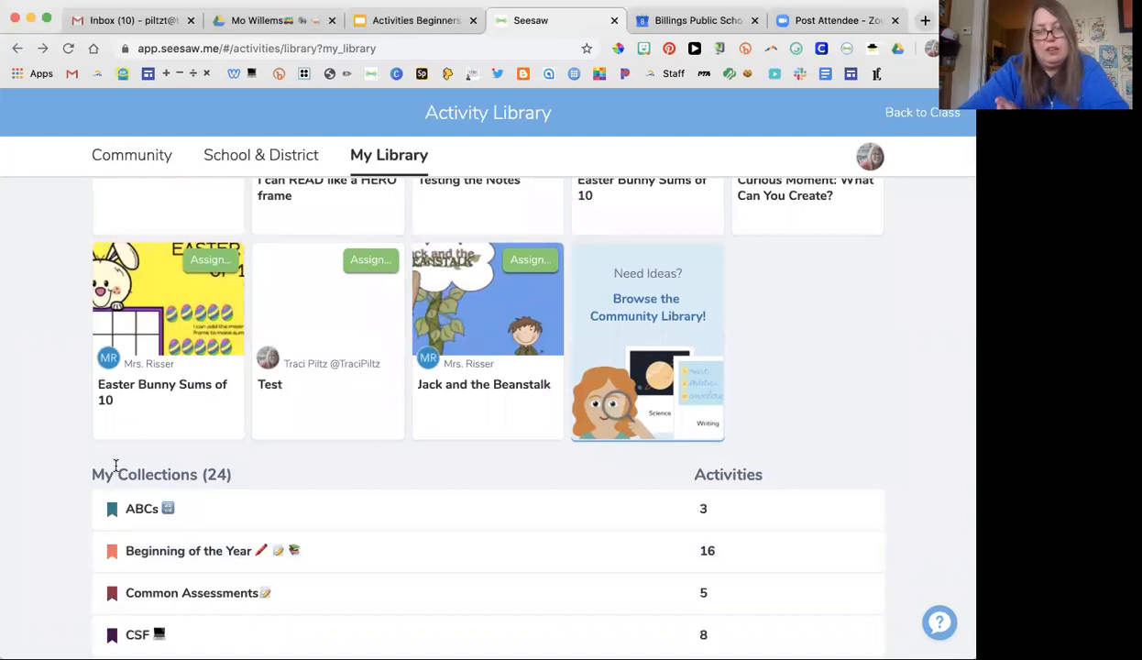
scroll(116, 467, "up", 2)
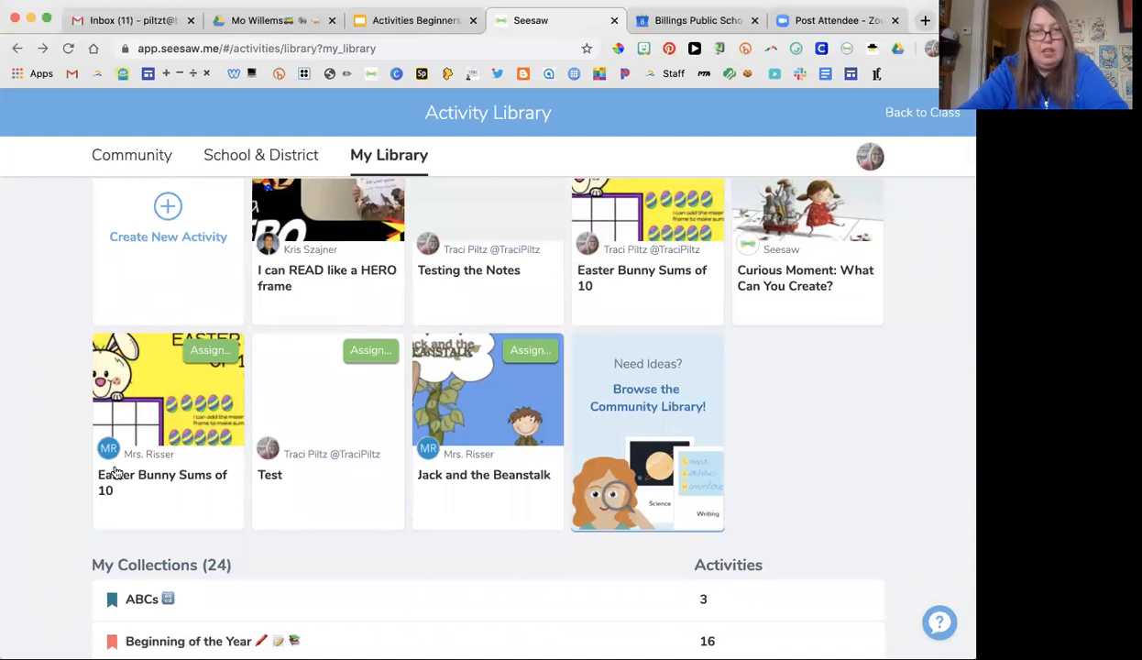
scroll(128, 513, "down", 2)
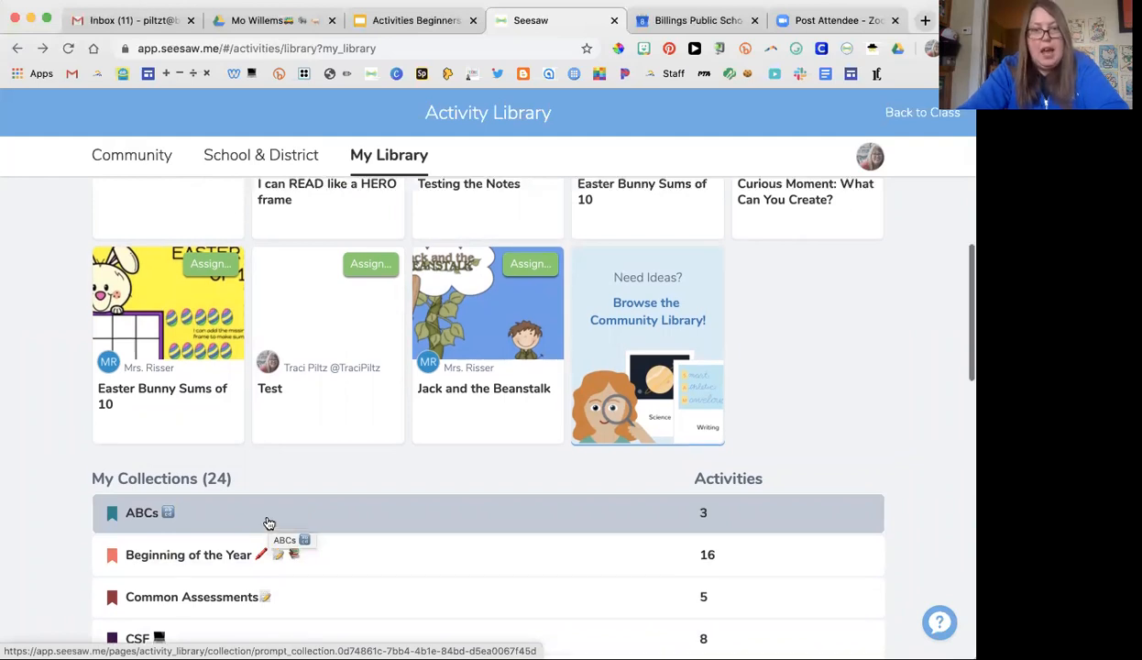
scroll(558, 459, "up", 4)
scroll(670, 476, "up", 2)
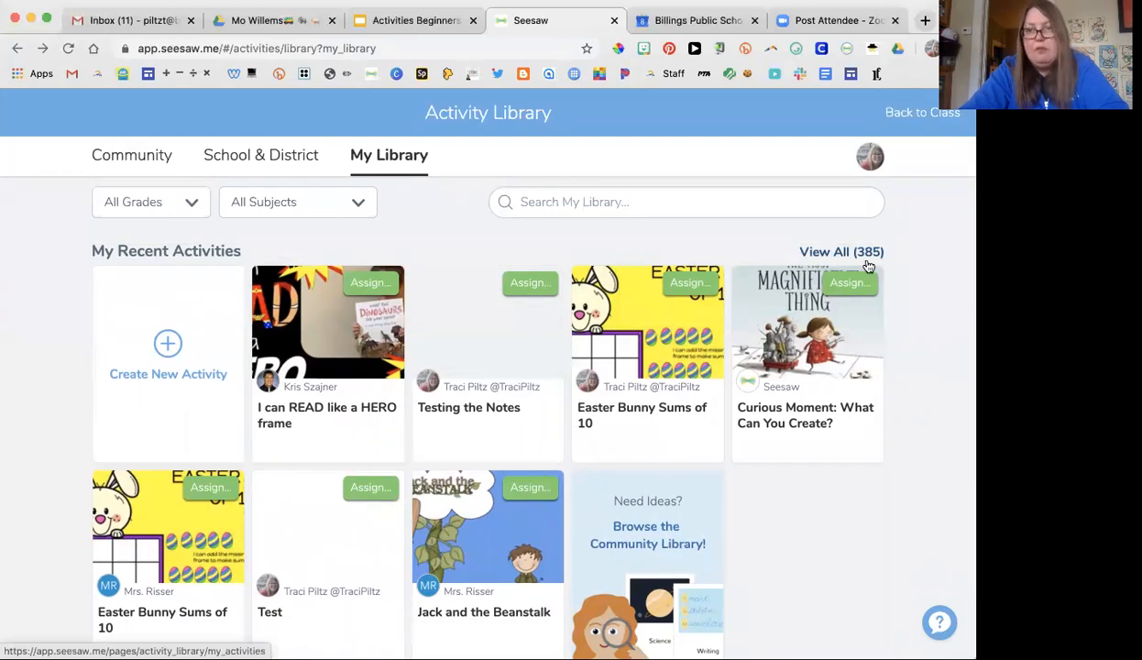
scroll(898, 319, "down", 3)
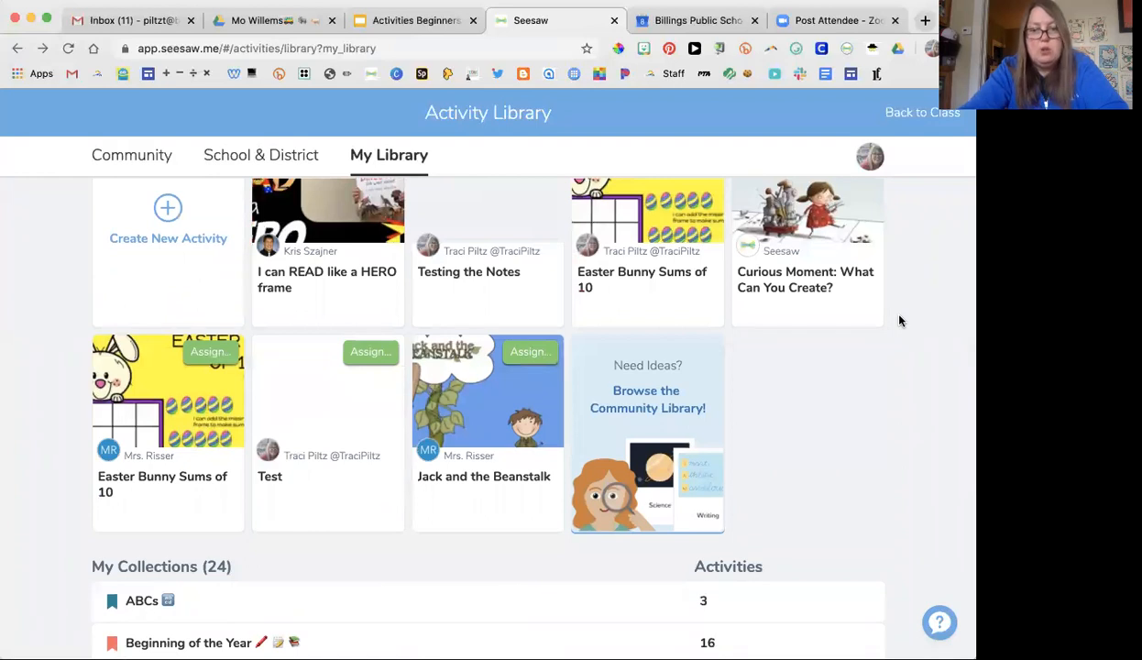
scroll(900, 320, "down", 4)
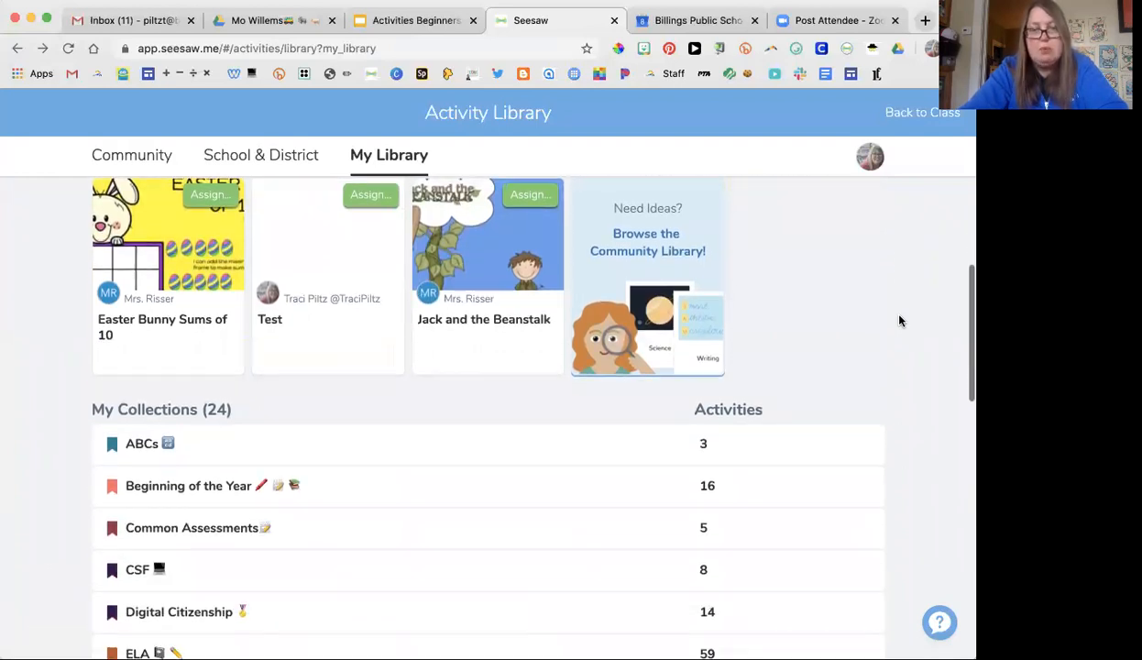
scroll(900, 320, "down", 4)
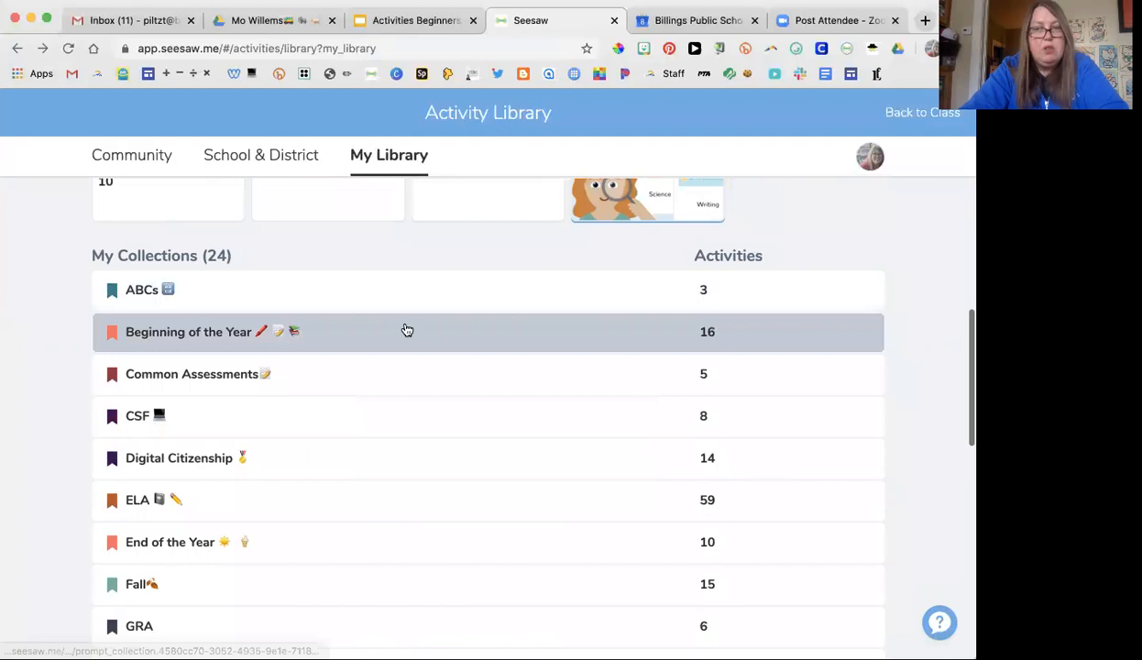
scroll(413, 316, "down", 2)
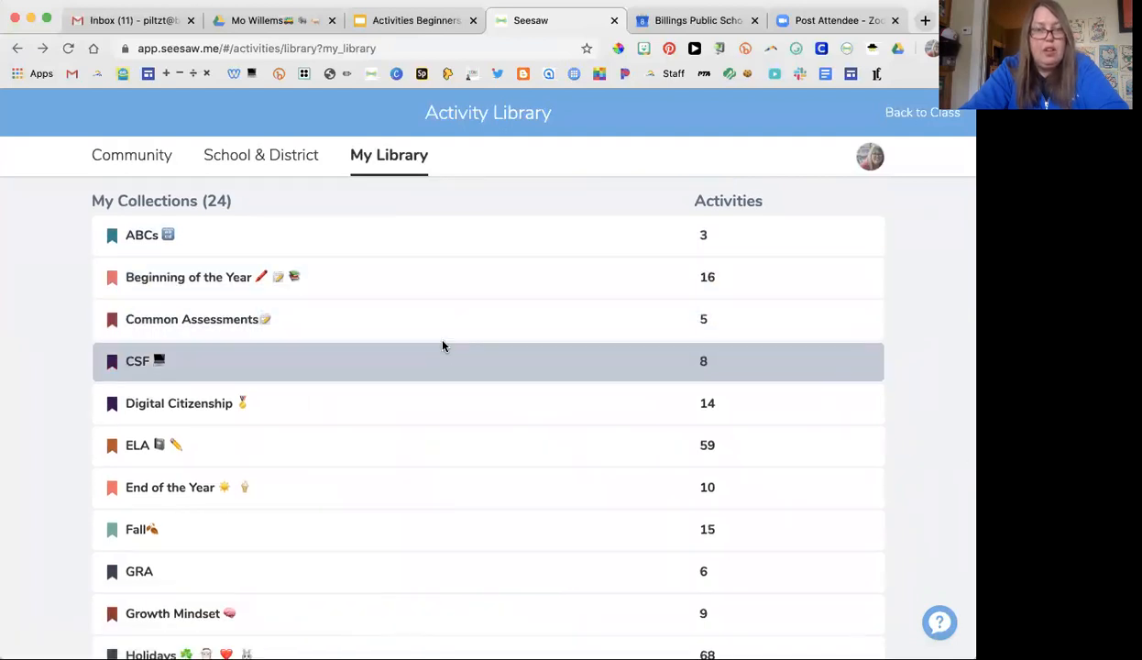
scroll(440, 342, "down", 1)
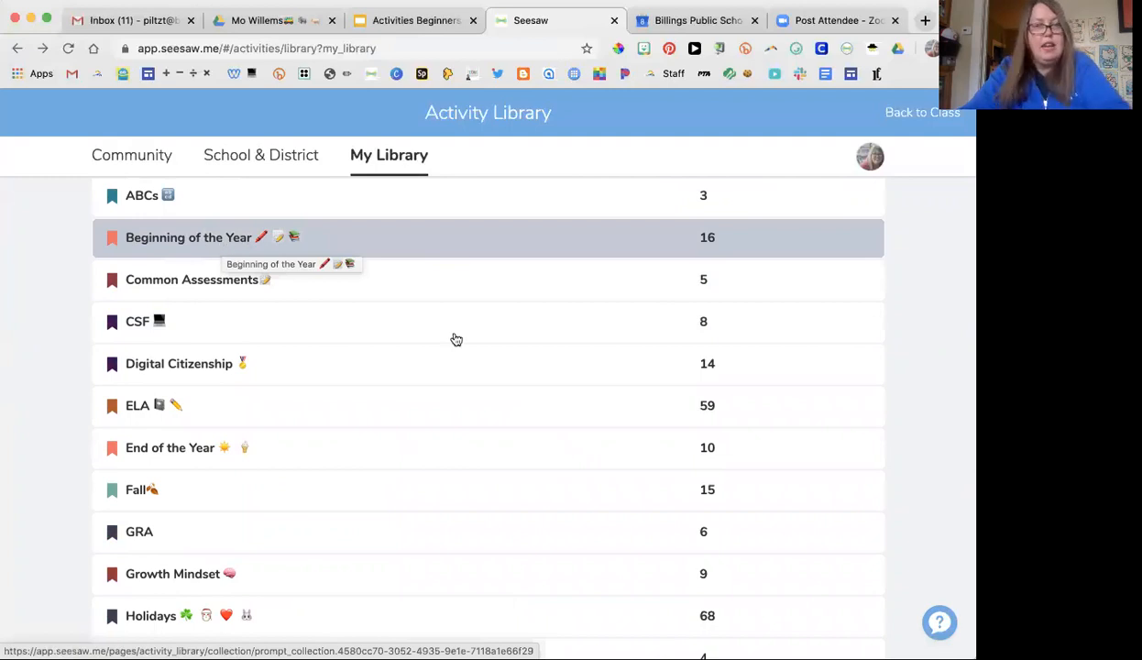
scroll(454, 339, "up", 2)
scroll(456, 340, "up", 10)
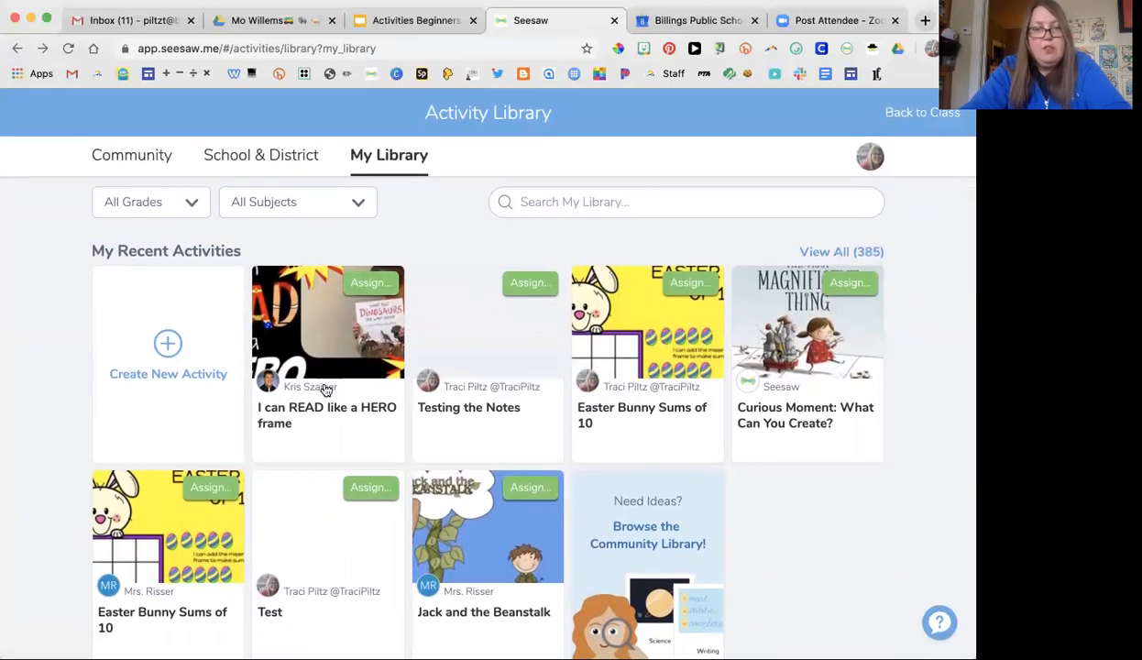
Add the "I can READ like a HERO frame" activity to the ELA collection, and reopen its collection choices.
left_click(311, 420)
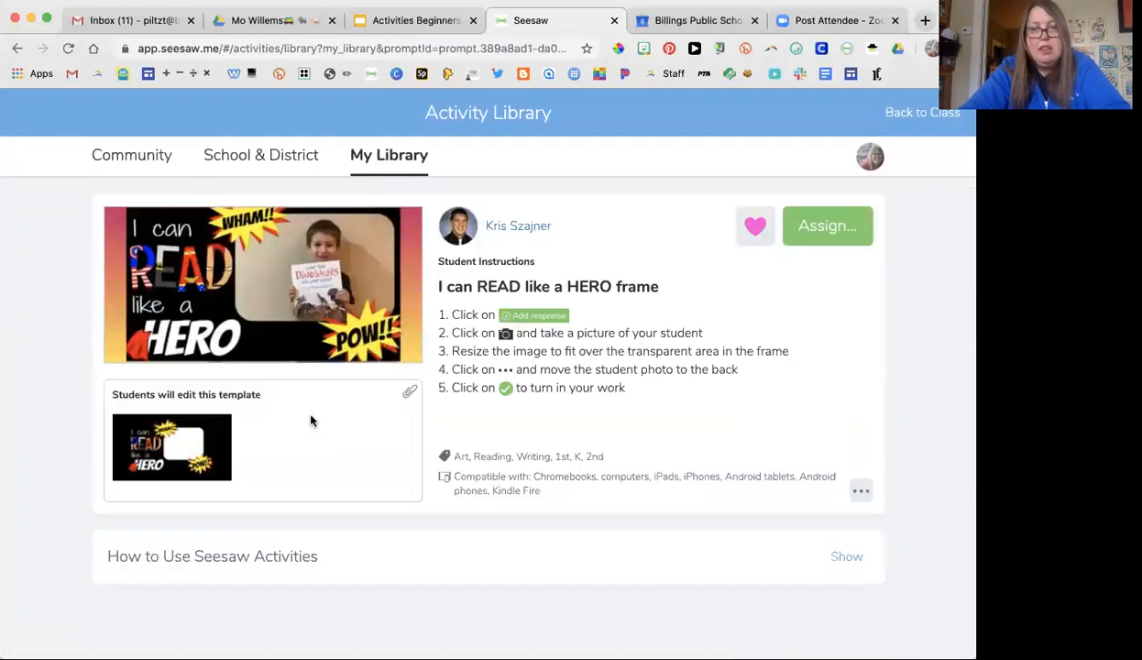
left_click(755, 236)
scroll(584, 314, "down", 3)
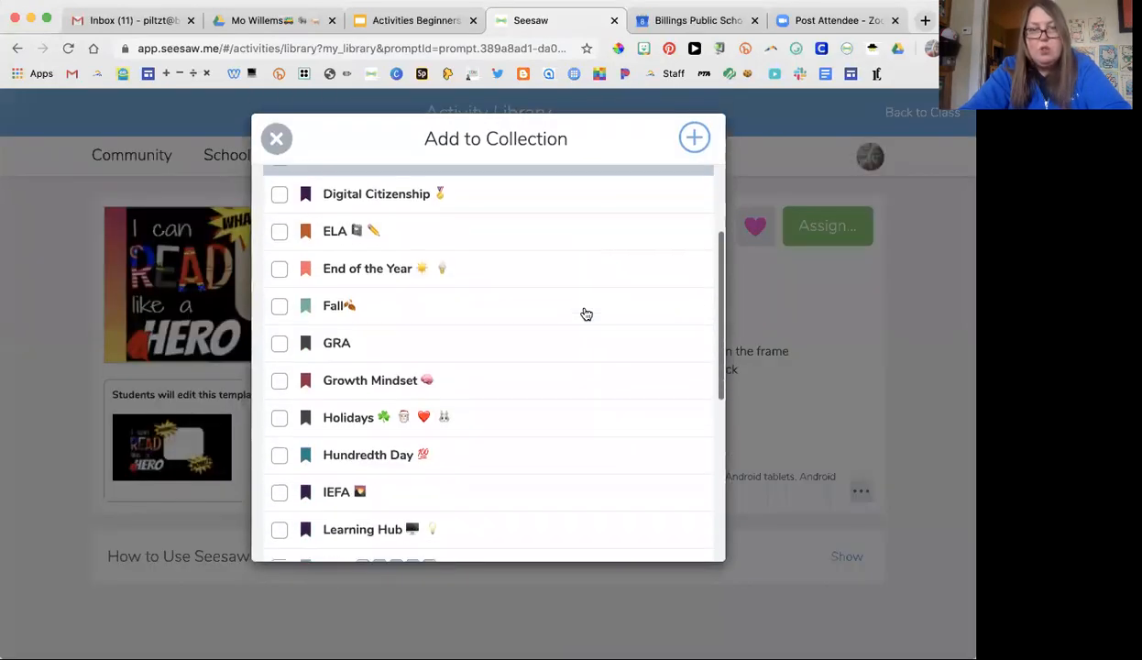
scroll(587, 313, "up", 1)
left_click(565, 245)
left_click(860, 492)
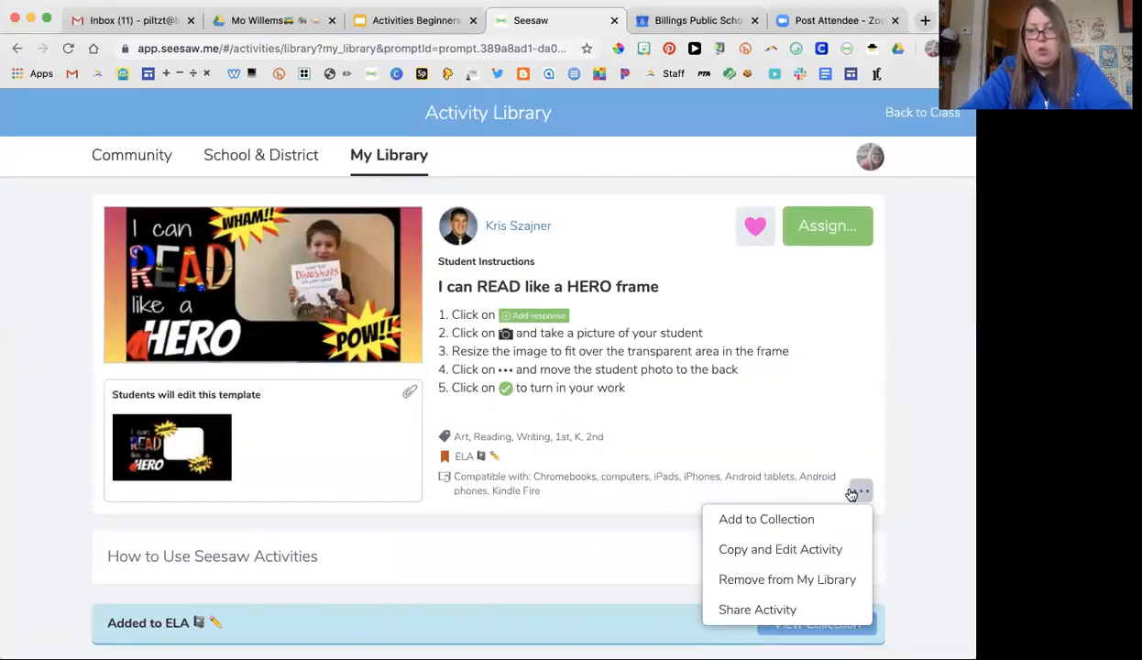
left_click(807, 532)
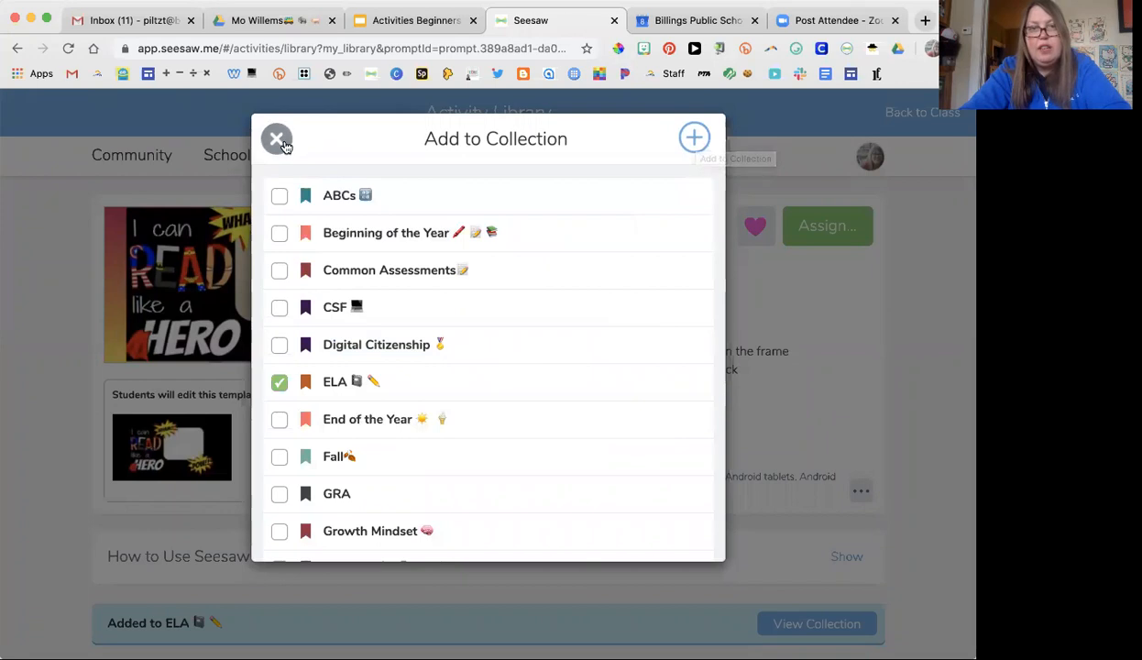
Close the collection choices, return to My Library, and look through the collections list and the option to create a new collection.
left_click(284, 145)
left_click(18, 48)
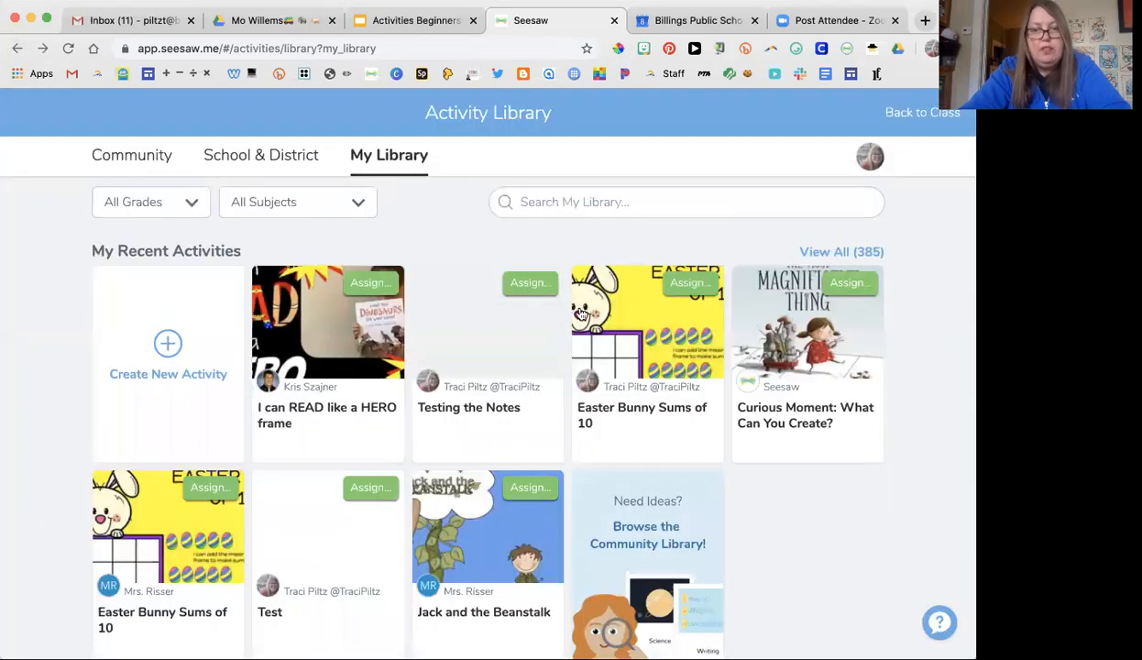
scroll(581, 314, "down", 8)
scroll(581, 313, "up", 4)
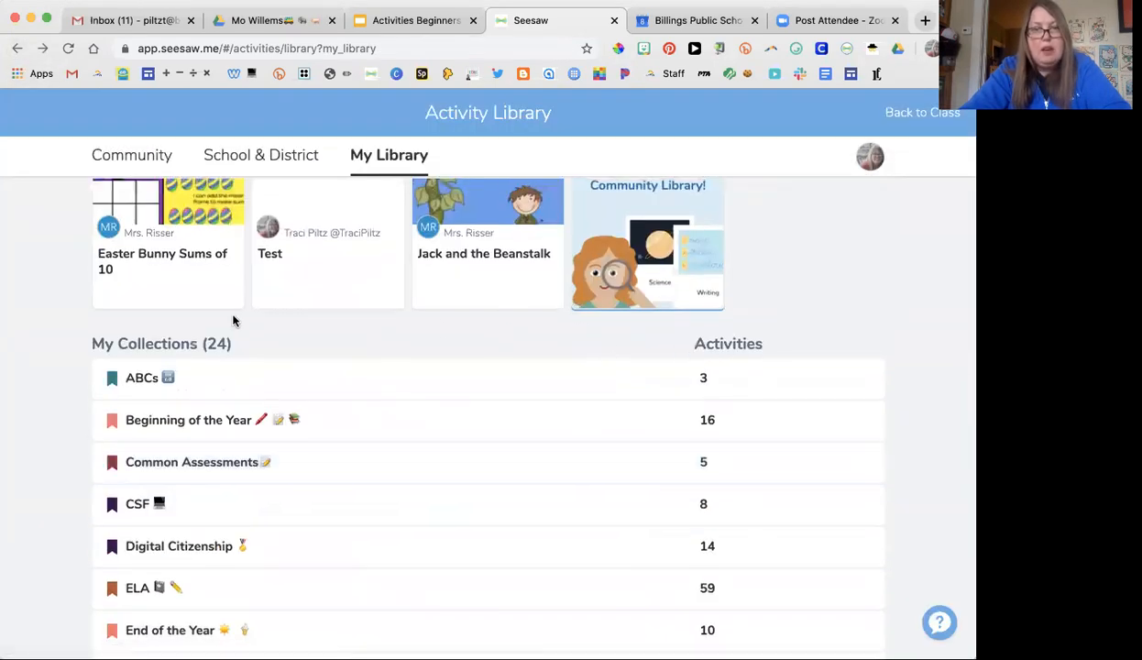
scroll(196, 348, "down", 9)
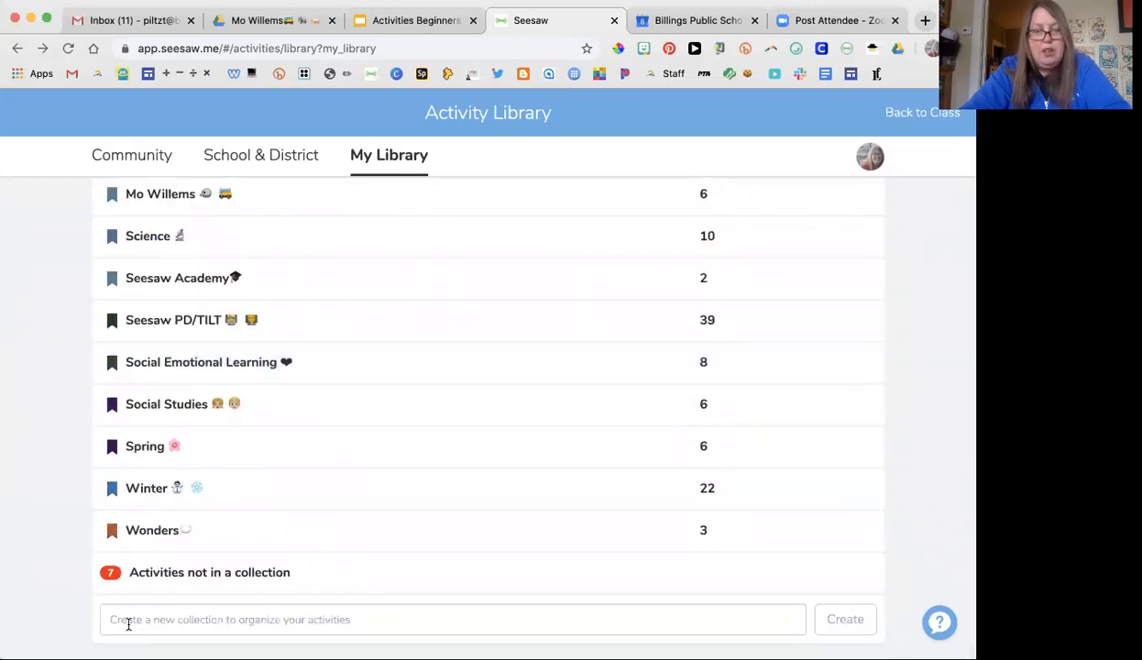
scroll(520, 566, "up", 15)
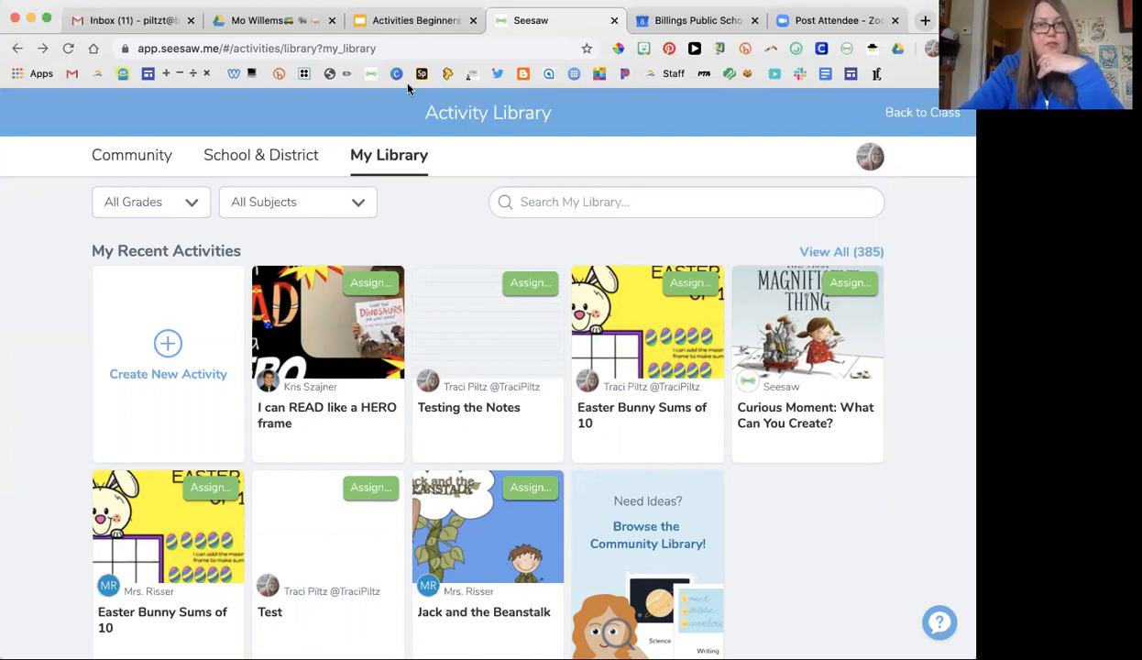
Check the slide on ways to create Seesaw activities, and start a new activity in My Library named "PDF Example".
left_click(398, 22)
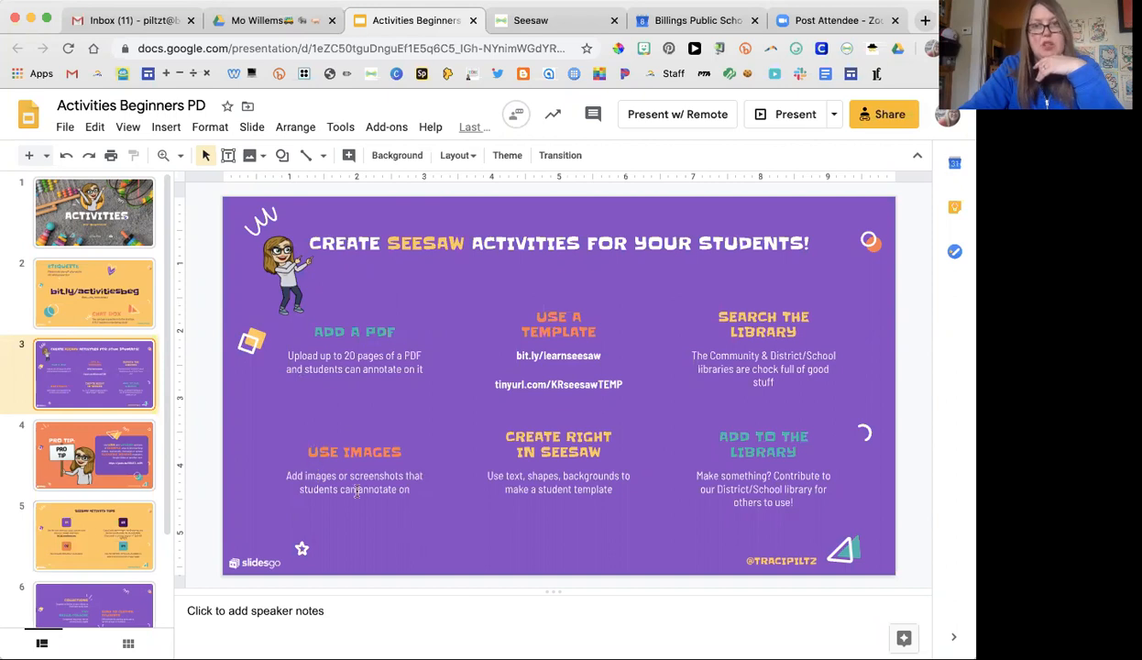
left_click(541, 25)
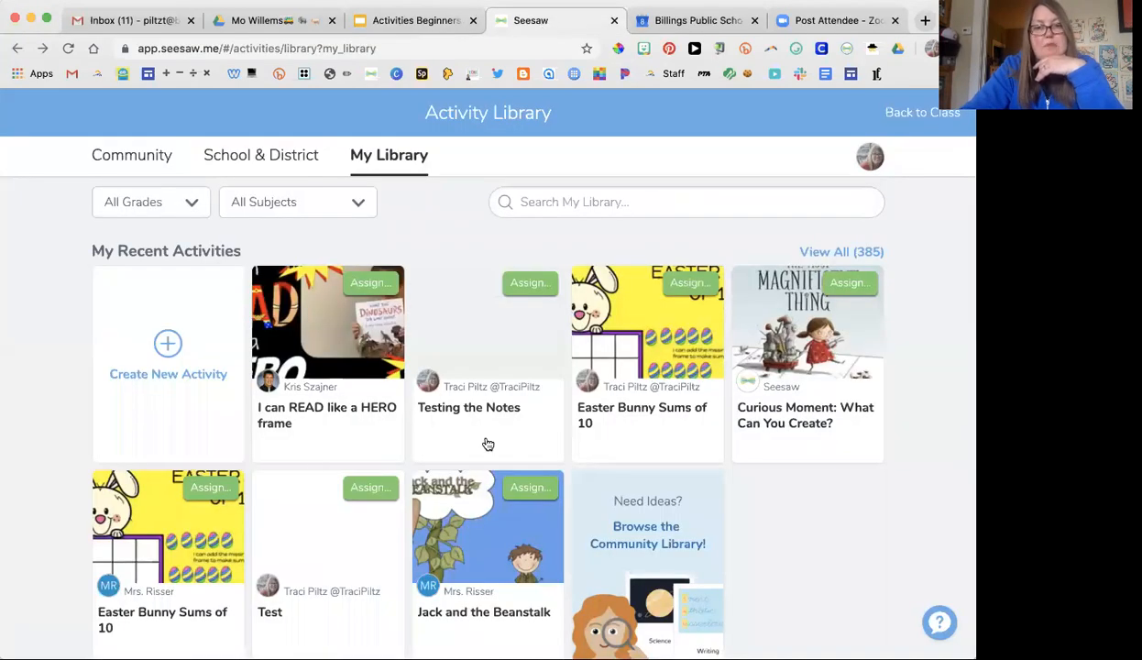
left_click(165, 356)
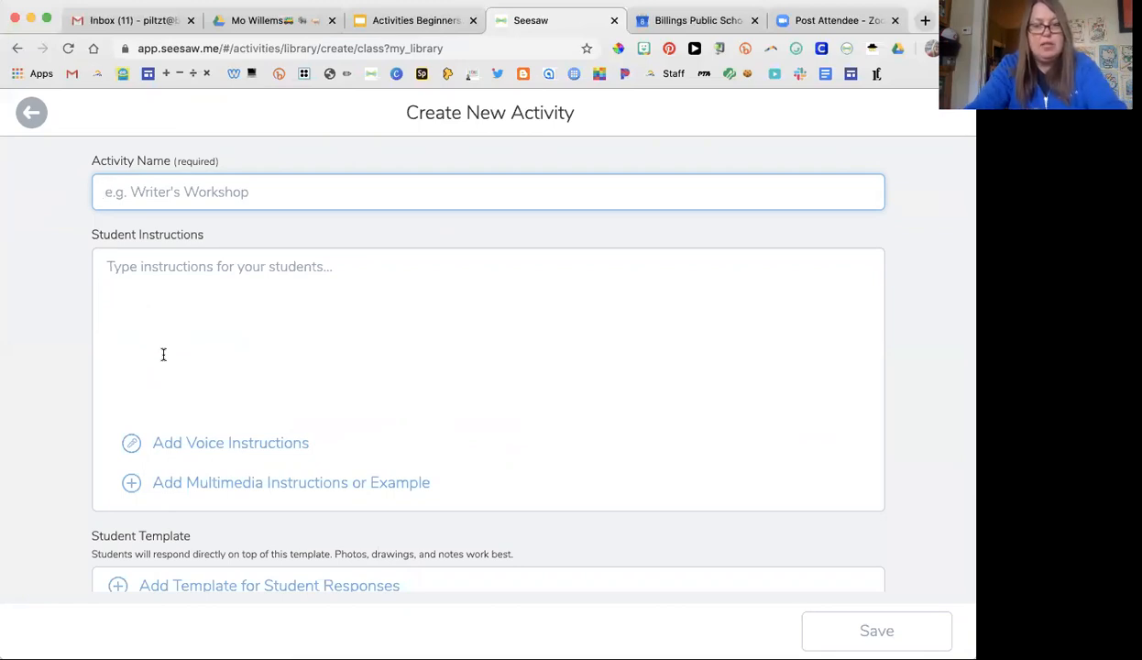
type("PDF Example")
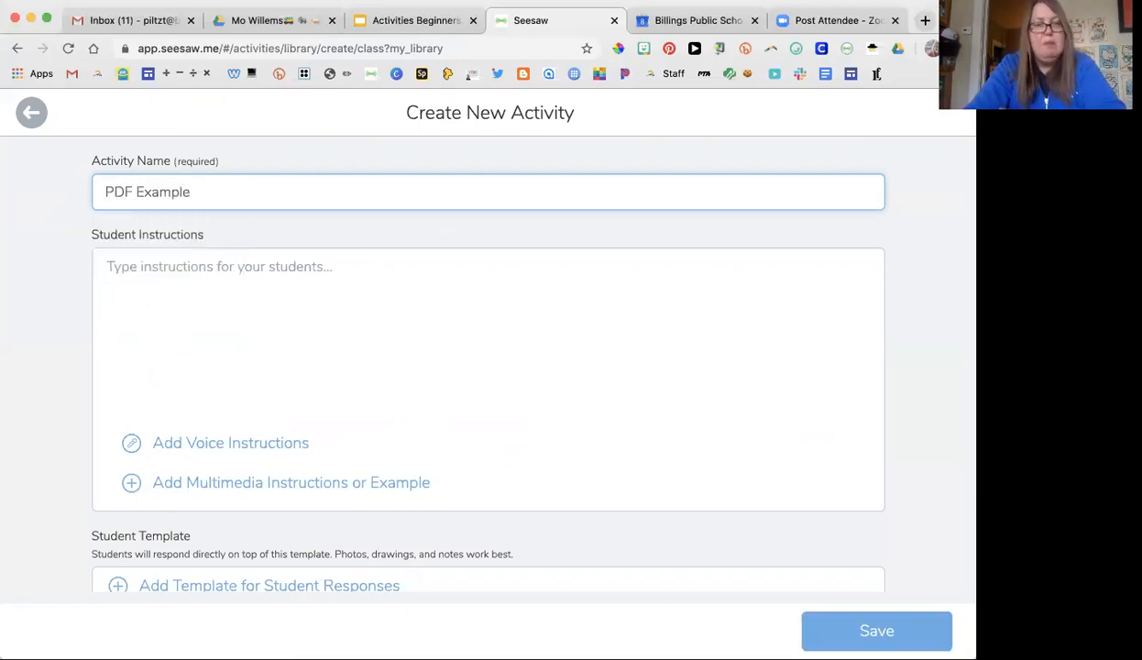
left_click(179, 354)
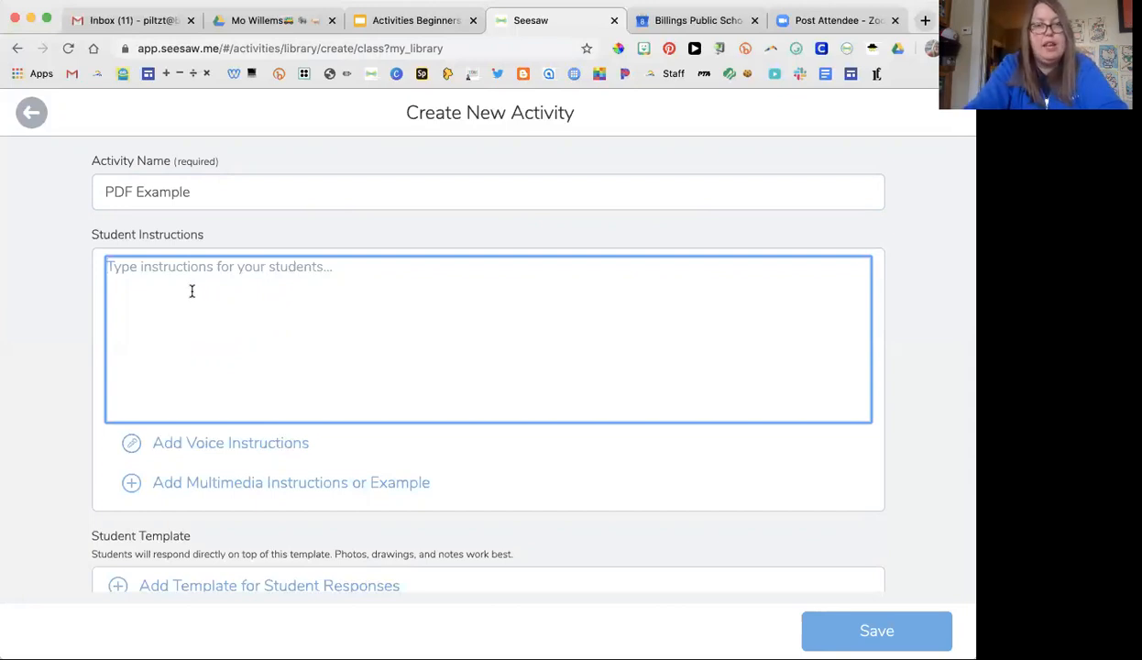
Copy the bit.ly/iconshortcuts link from the Seesaw Activity Tips slide in Google Slides, and open it in the browser tab showing the Zoom page.
left_click(404, 20)
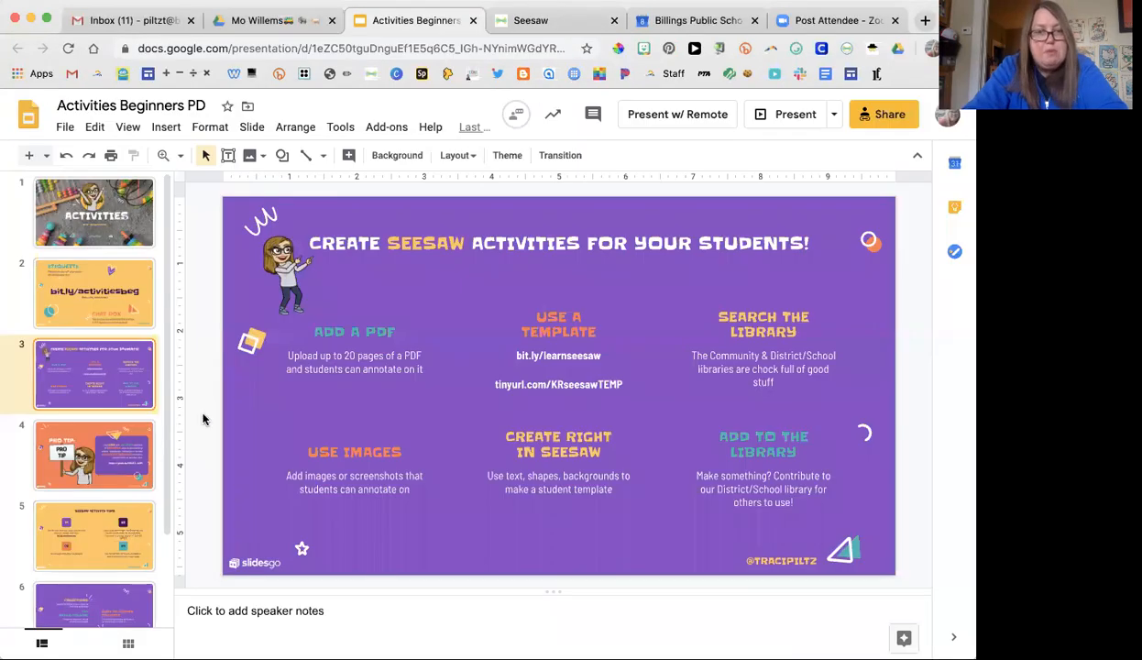
left_click(83, 513)
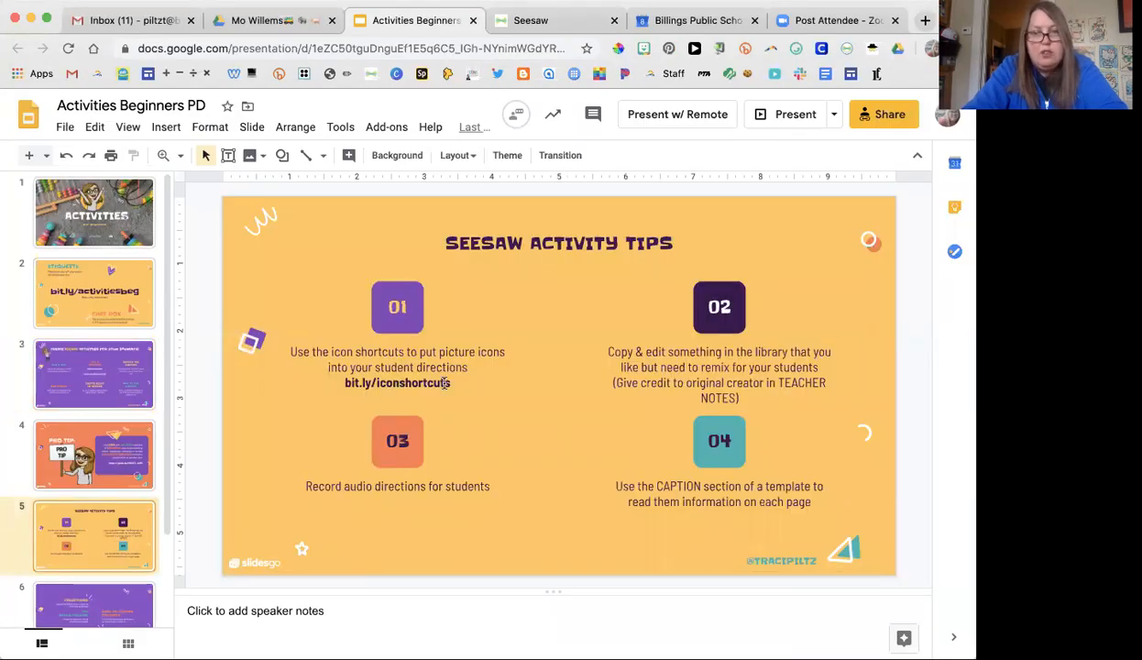
triple_click(367, 383)
key("ctrl+c")
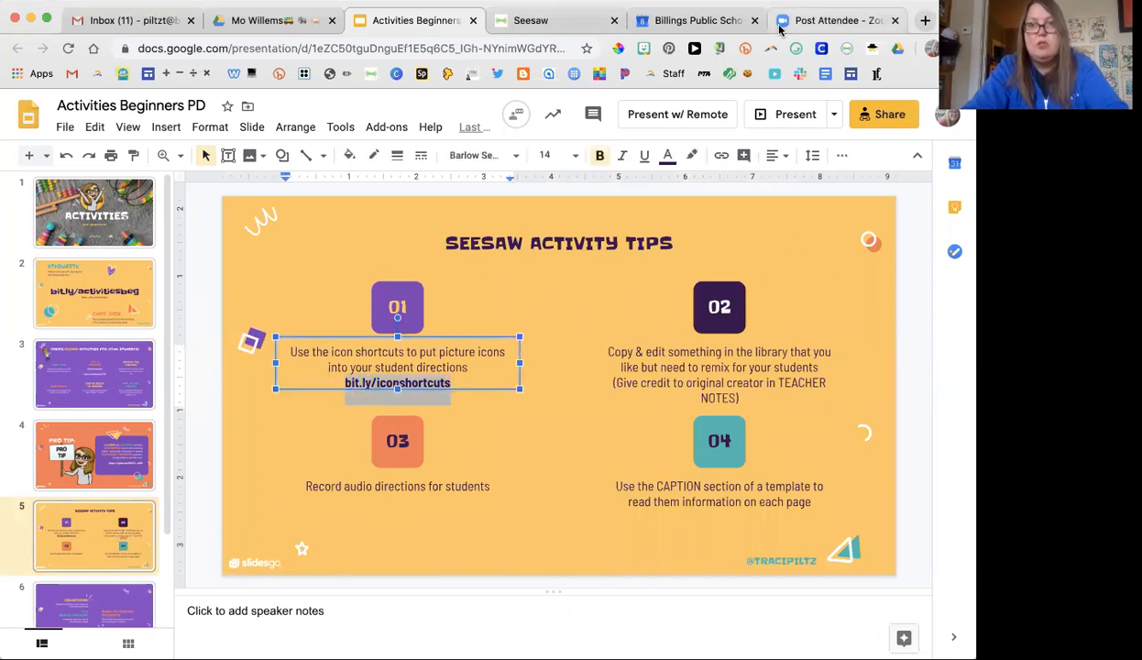
left_click(827, 20)
left_click(329, 48)
key("ctrl+v")
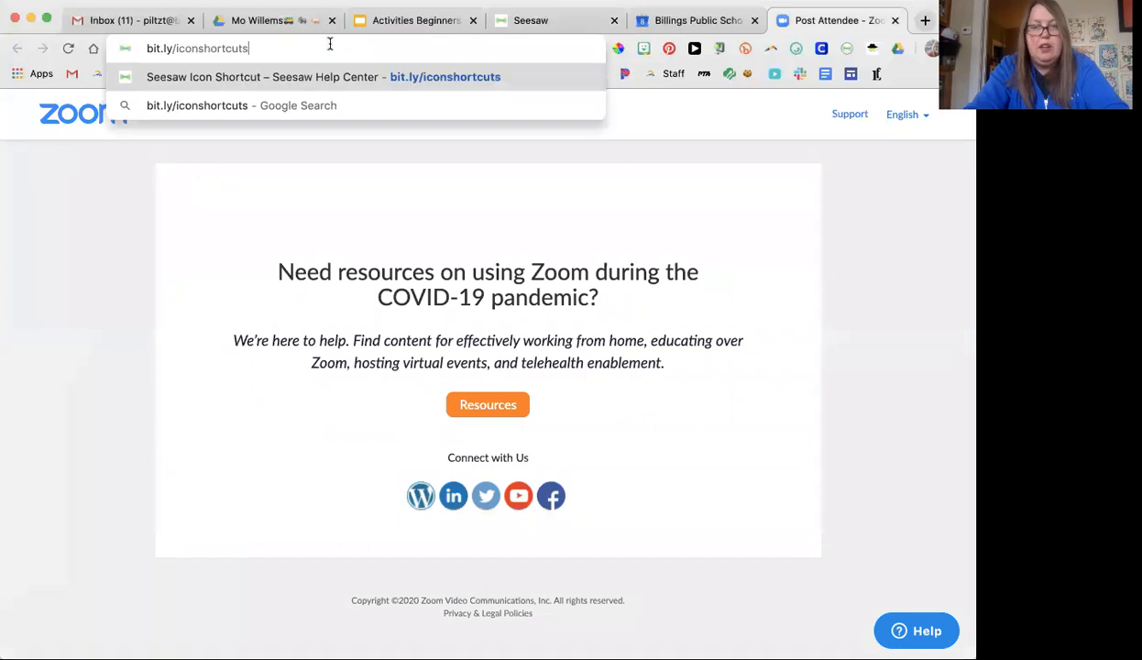
key("Return")
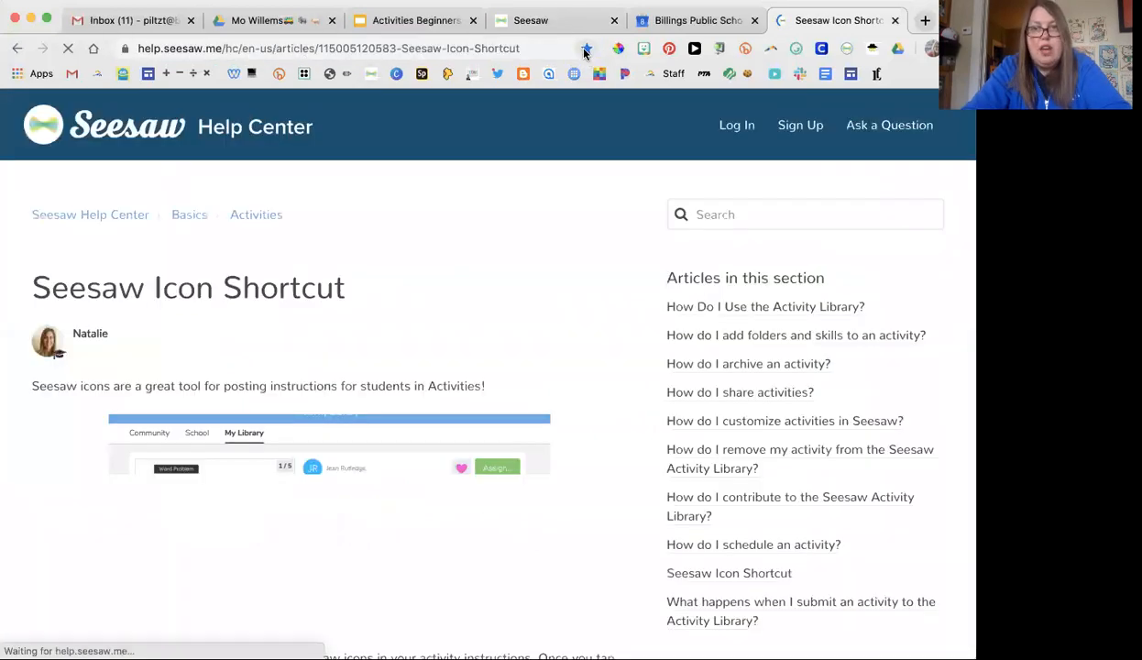
Look through the Seesaw Icon Shortcut article and its table of icons with their text shortcuts.
scroll(529, 245, "down", 1)
scroll(528, 246, "down", 5)
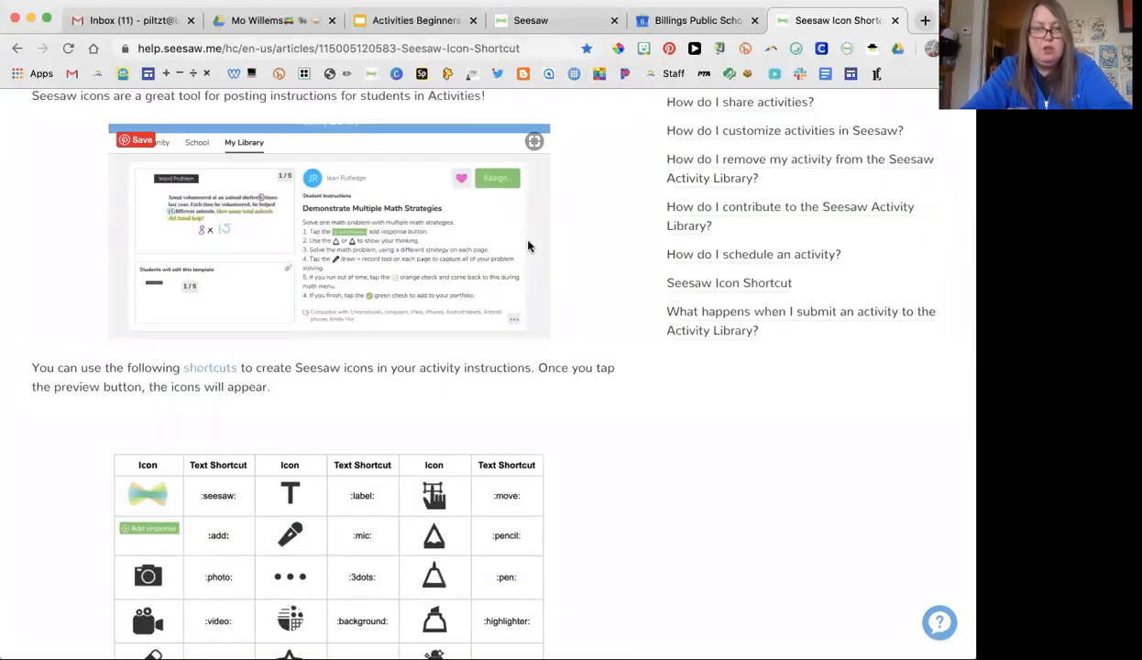
scroll(529, 246, "down", 3)
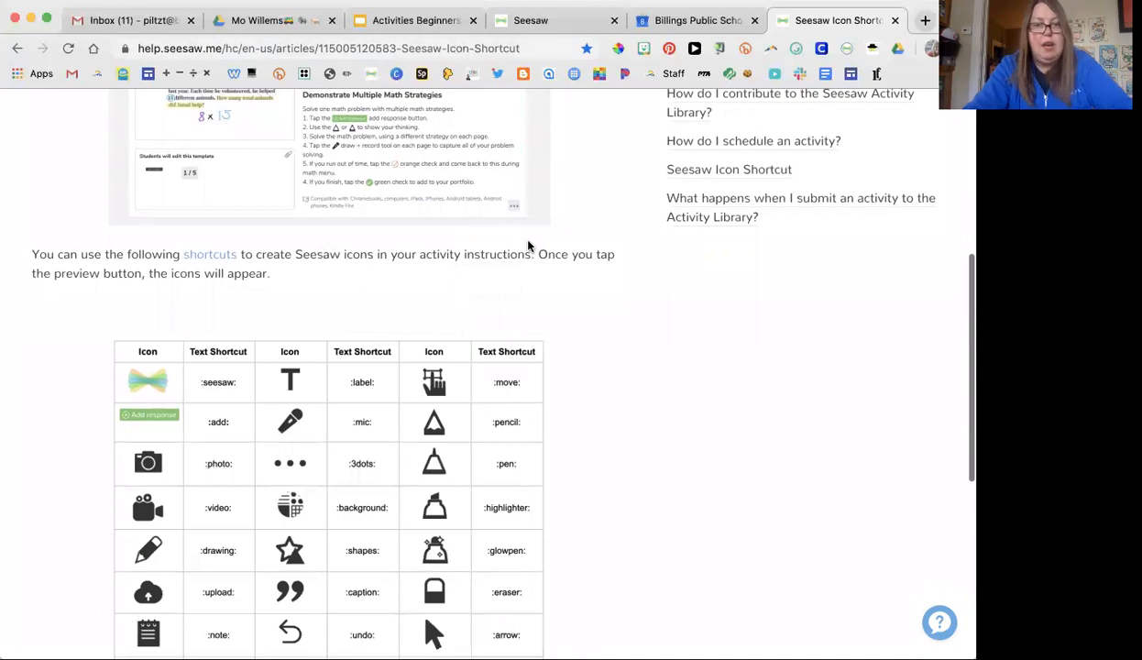
scroll(529, 246, "down", 2)
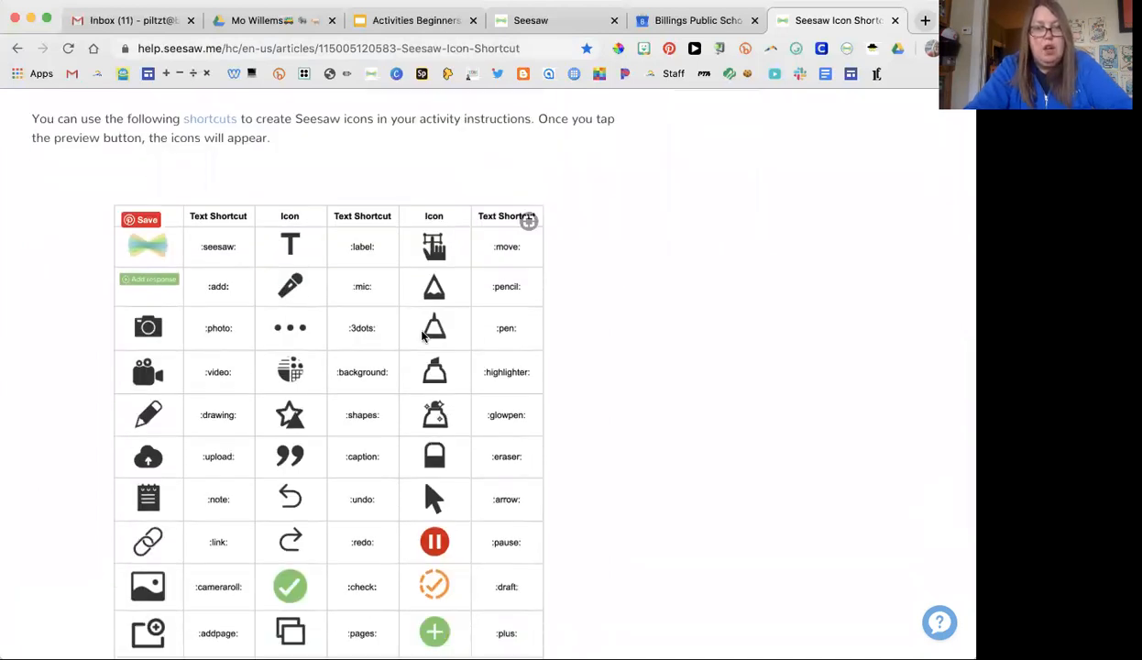
scroll(286, 365, "down", 1)
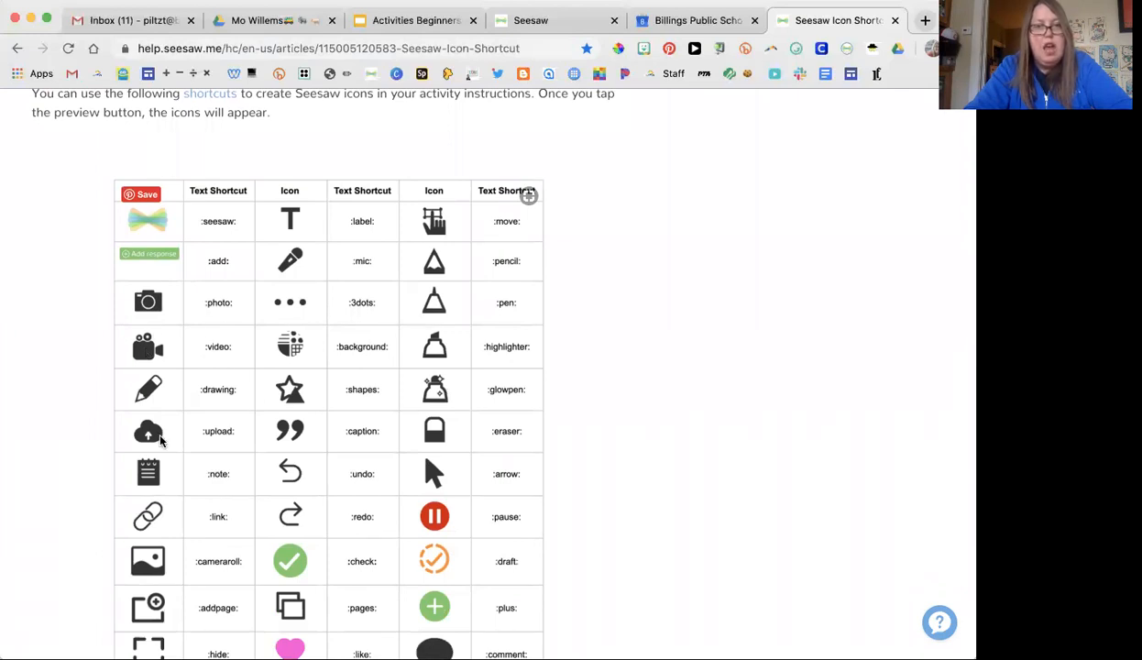
scroll(160, 441, "down", 1)
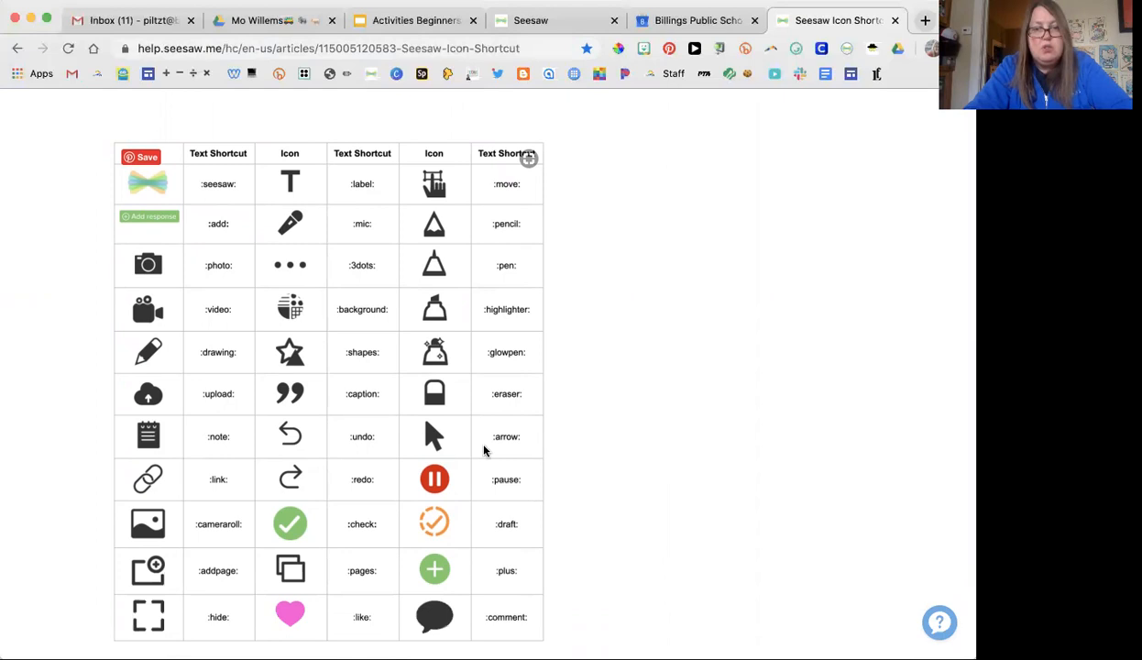
scroll(476, 440, "down", 1)
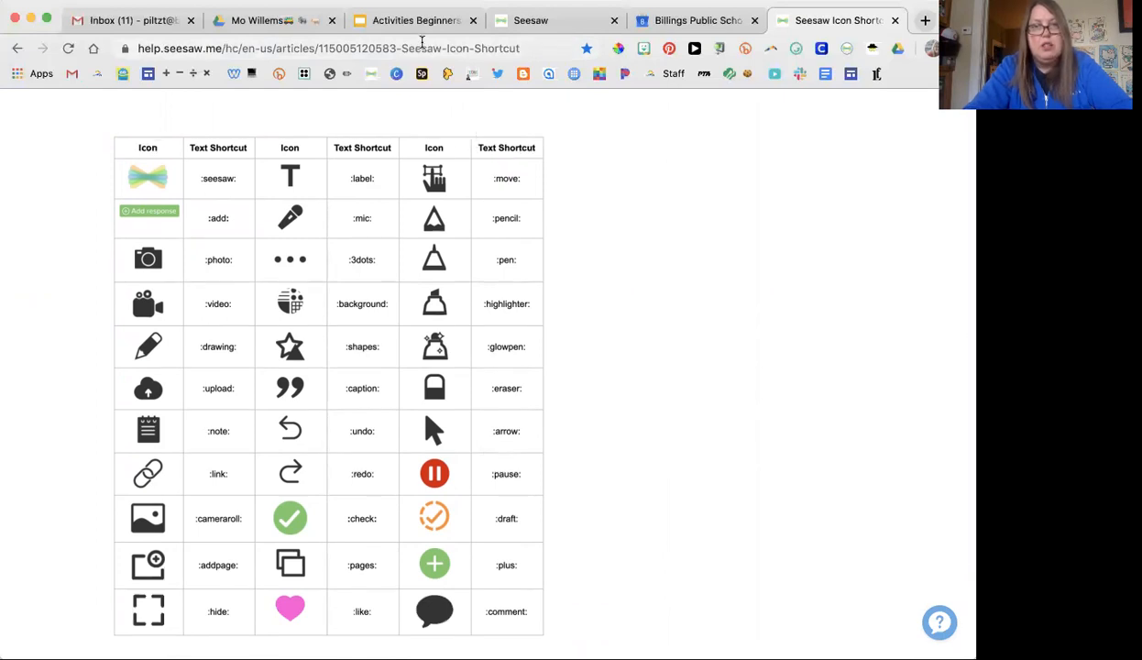
Return to the new Seesaw activity, look over its instruction options and multimedia attachment types, and close them without attaching anything.
left_click(520, 26)
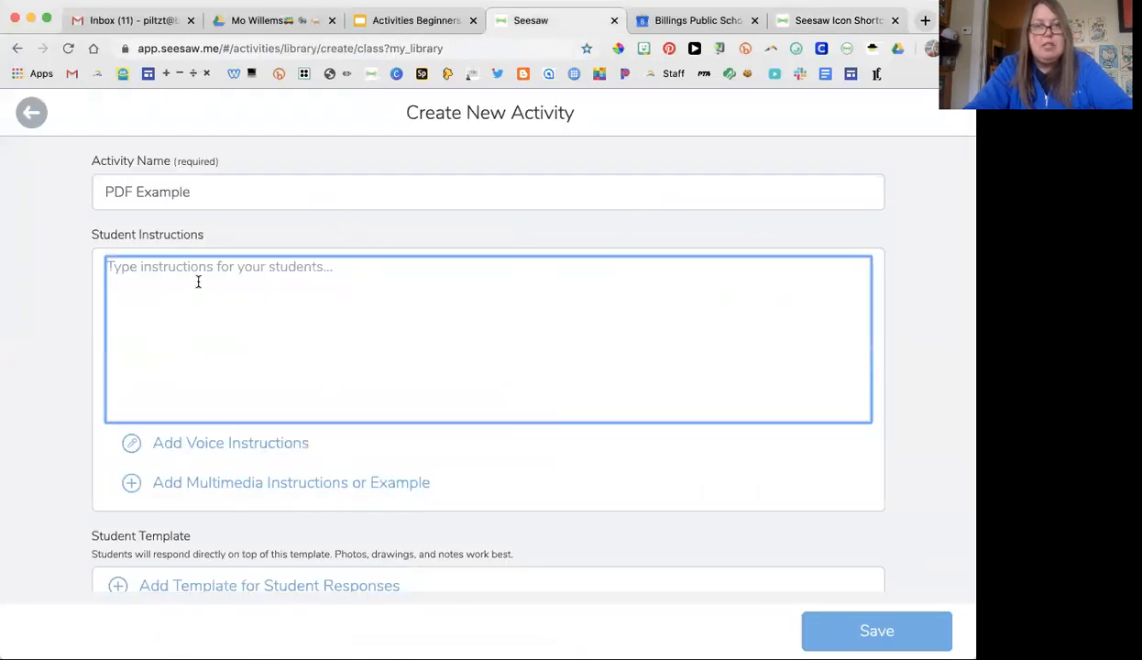
scroll(176, 321, "down", 1)
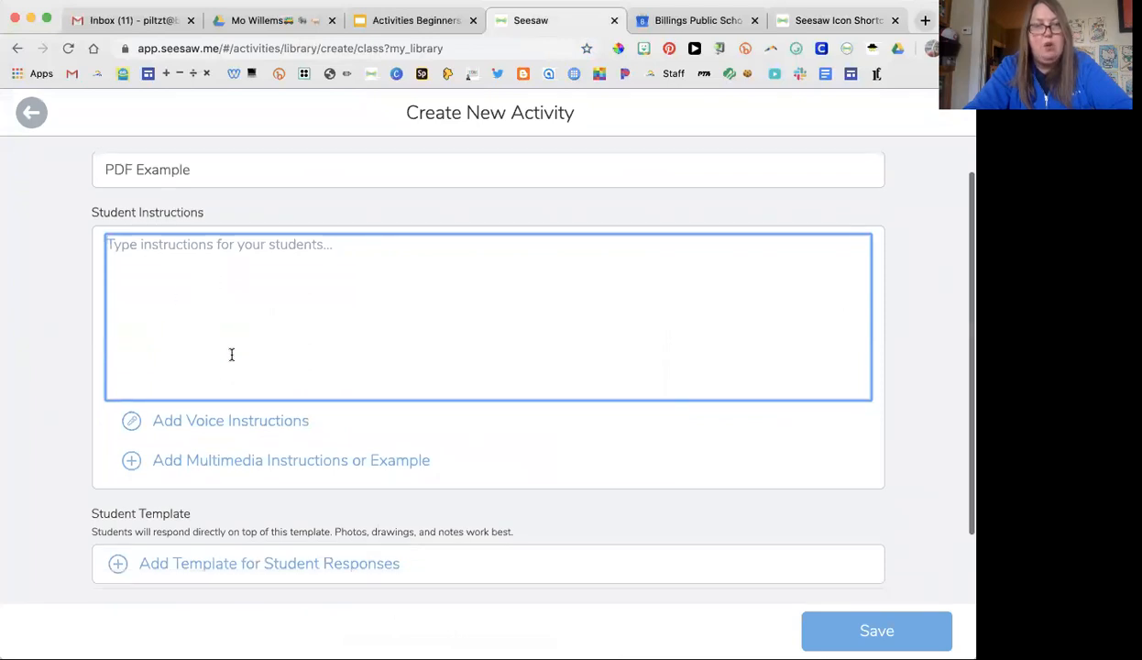
scroll(325, 410, "down", 1)
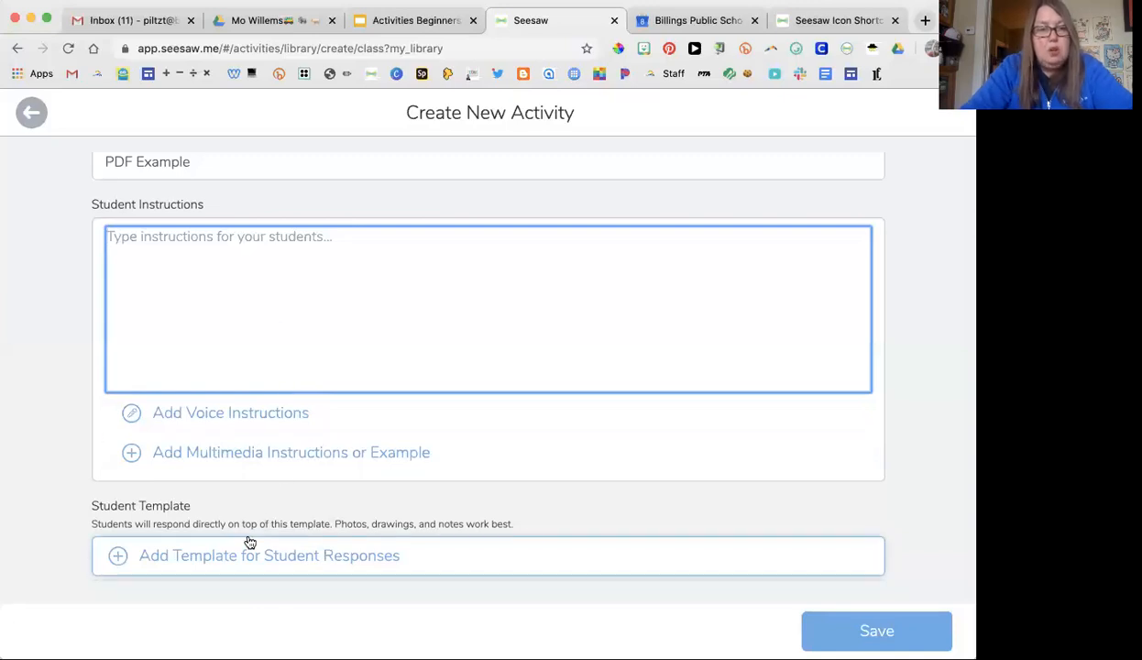
left_click(316, 460)
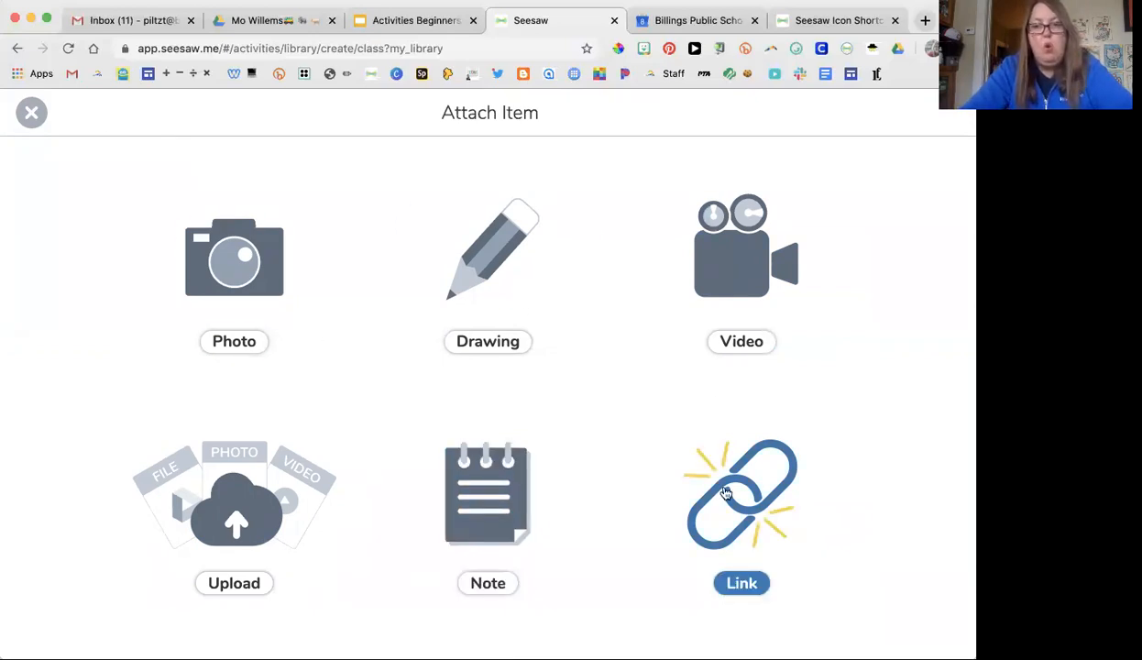
left_click(28, 113)
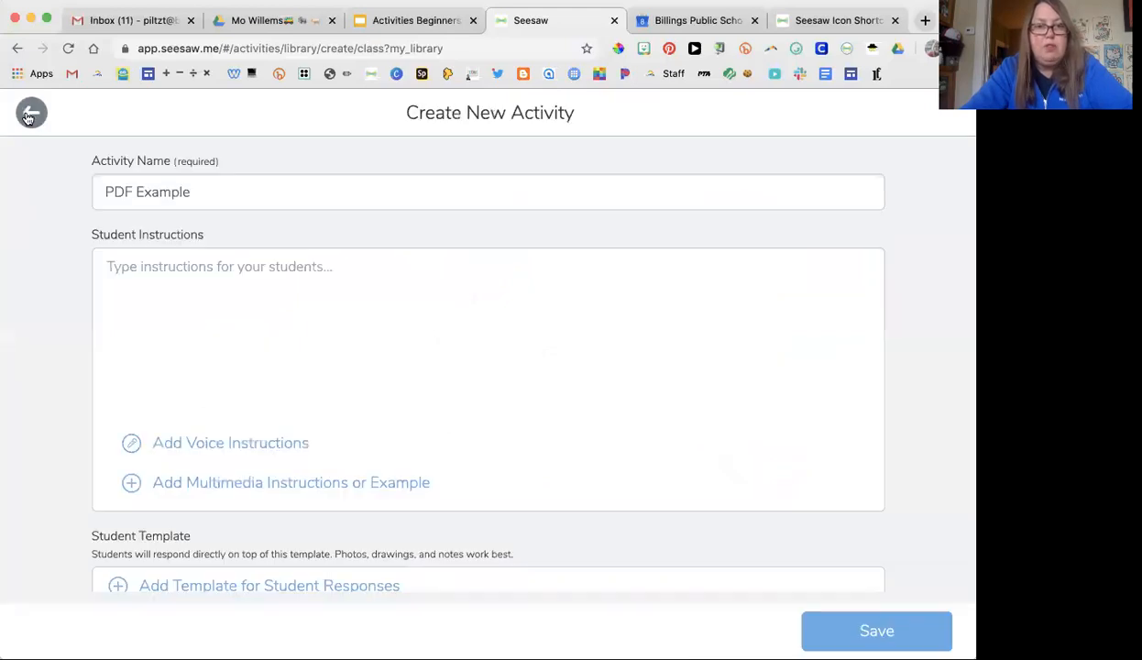
Upload pigeon_activity_10-year_v10.pdf from the computer's Downloads folder as the template for student responses, and acknowledge the page import notice.
scroll(331, 321, "down", 2)
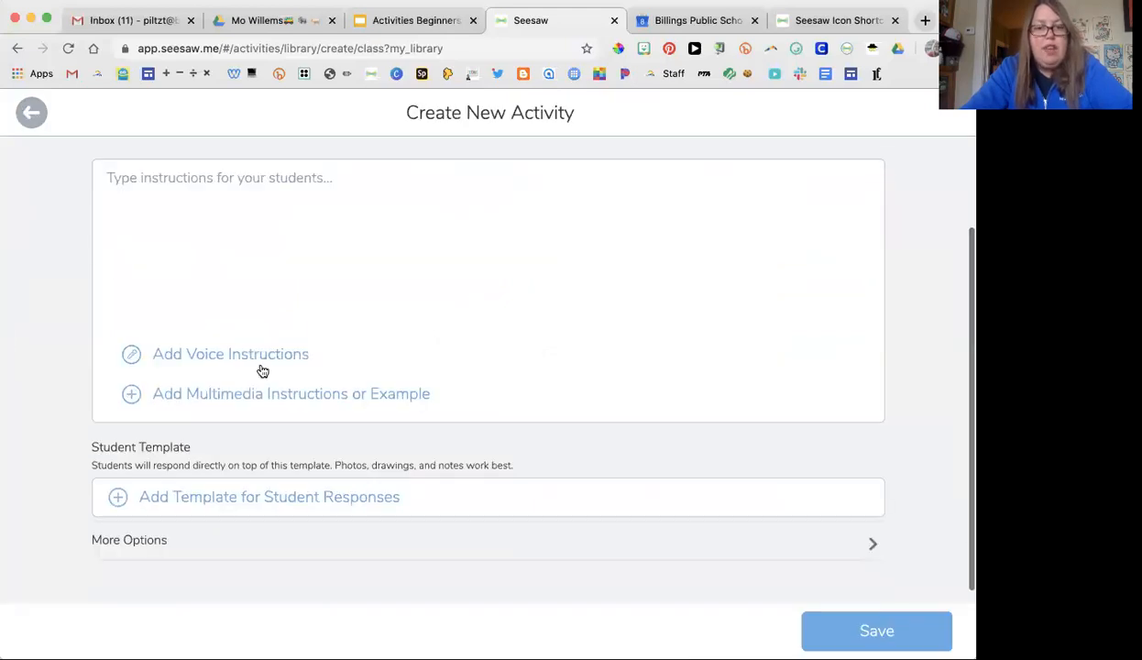
left_click(236, 494)
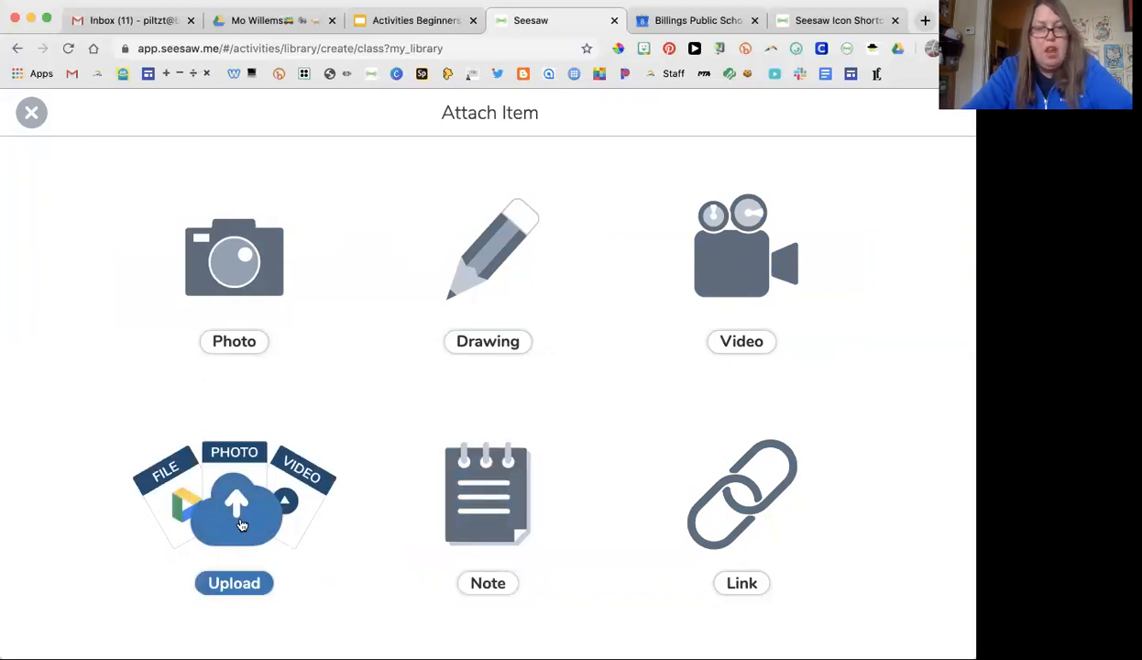
left_click(241, 524)
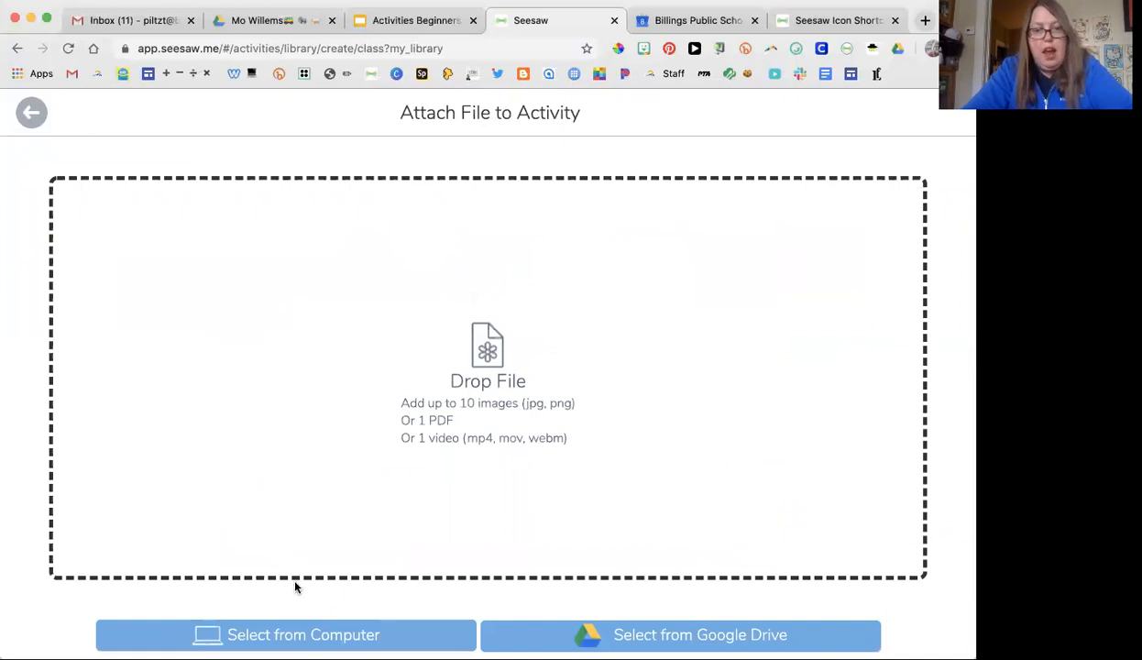
left_click(287, 640)
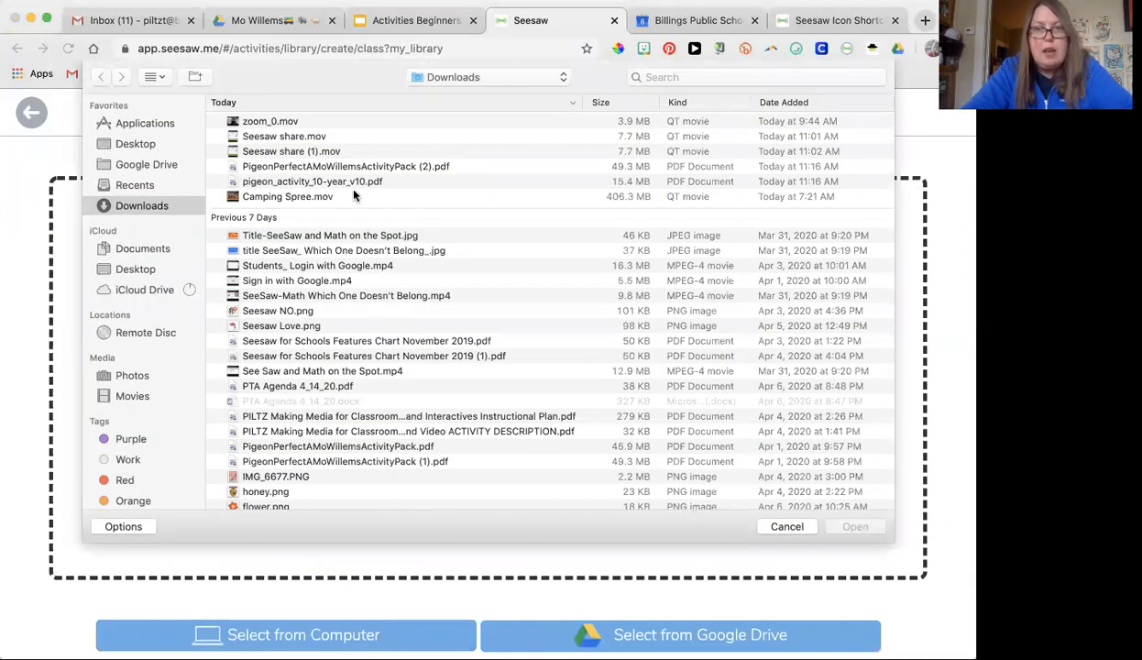
left_click(309, 182)
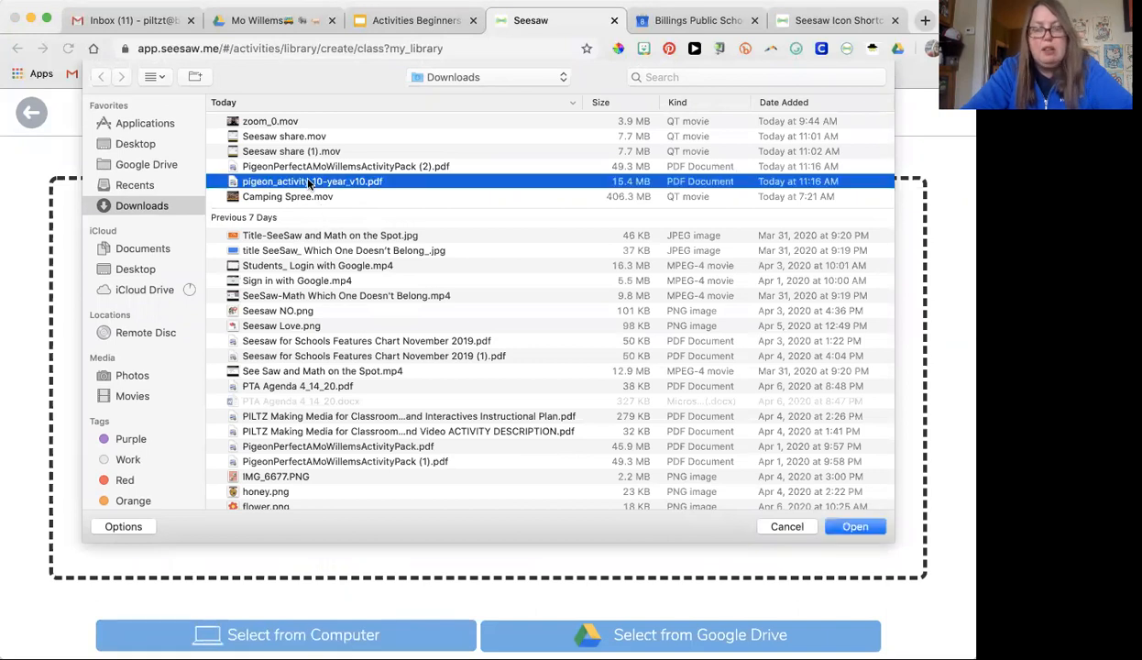
left_click(865, 523)
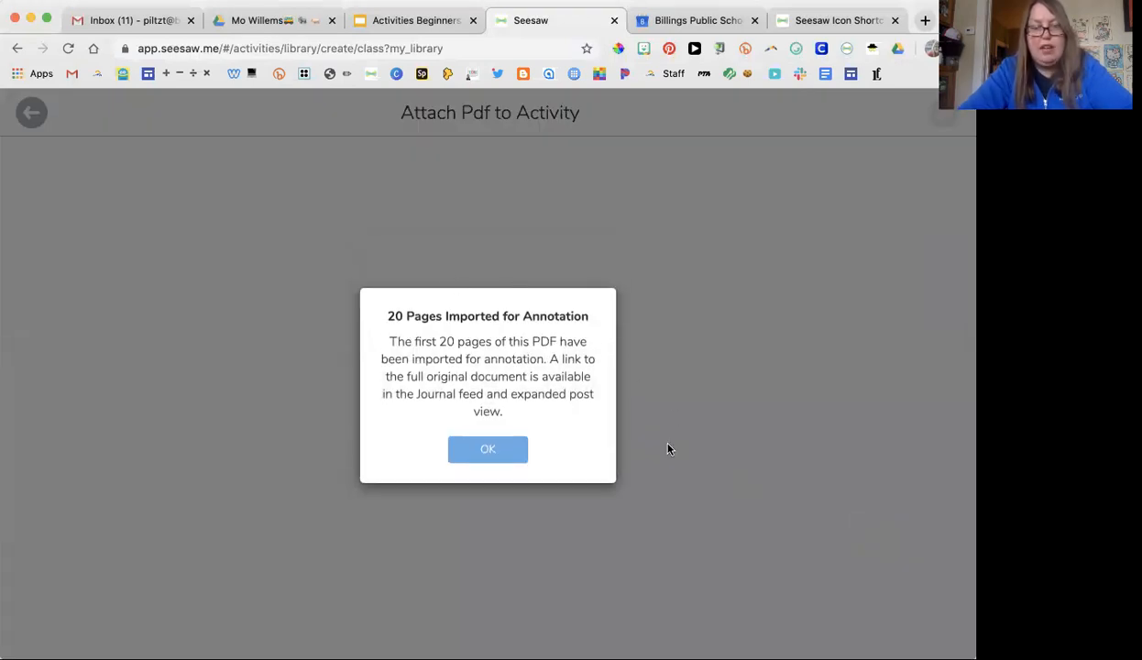
left_click(474, 458)
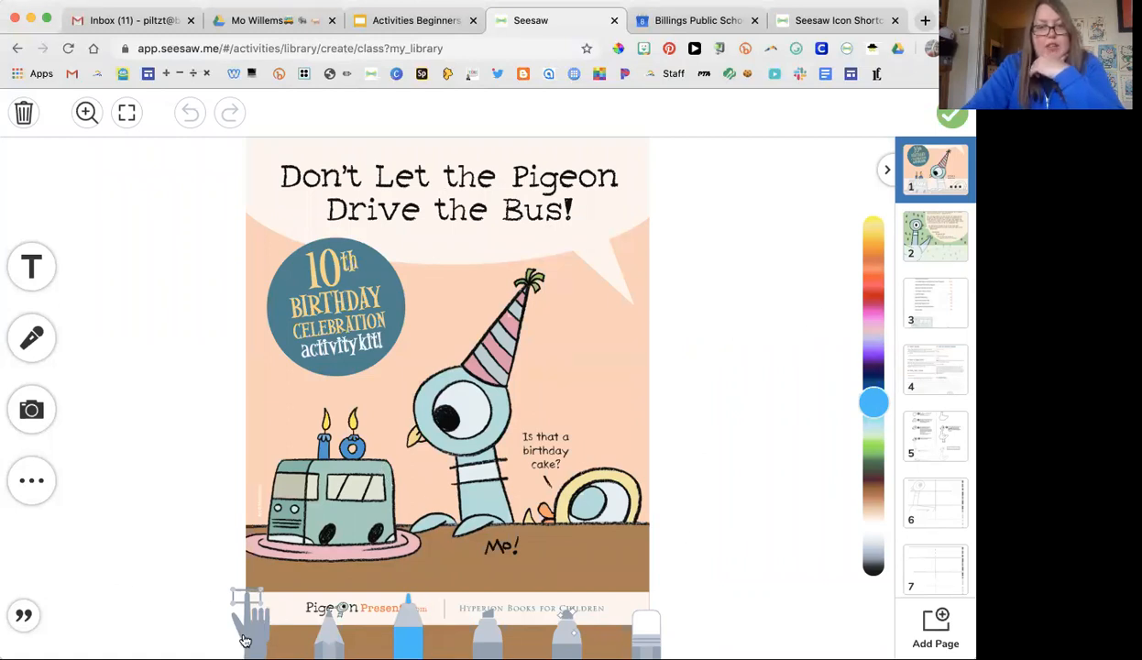
Unlock the PDF image on page 1 of the template and move it slightly down and to the left.
left_click(245, 637)
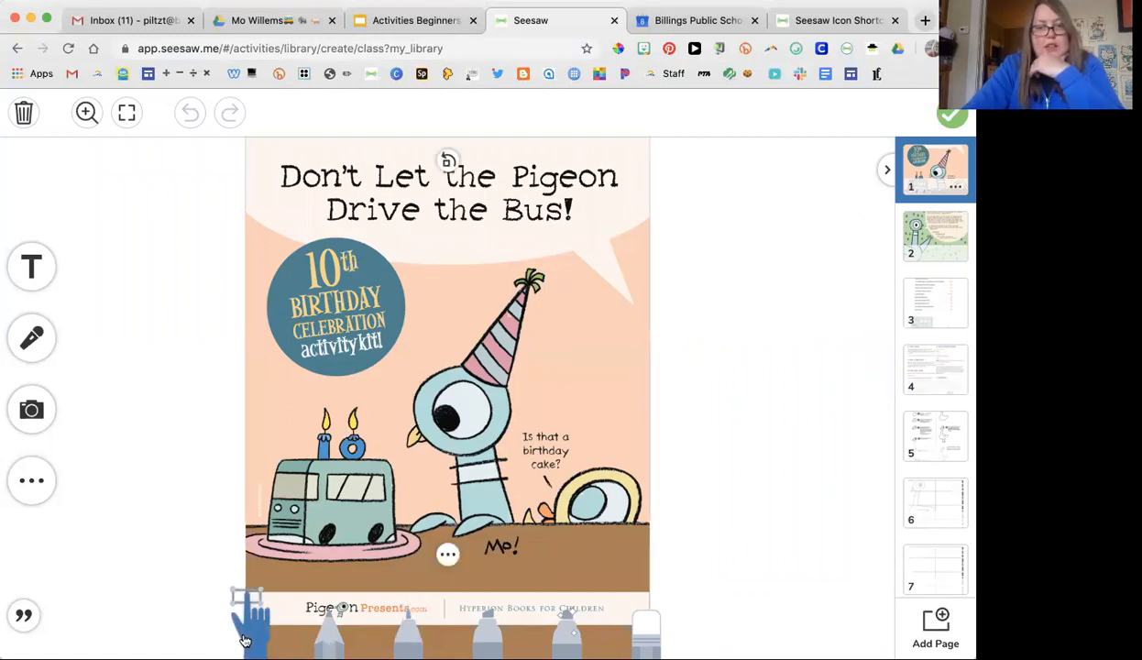
left_click(449, 551)
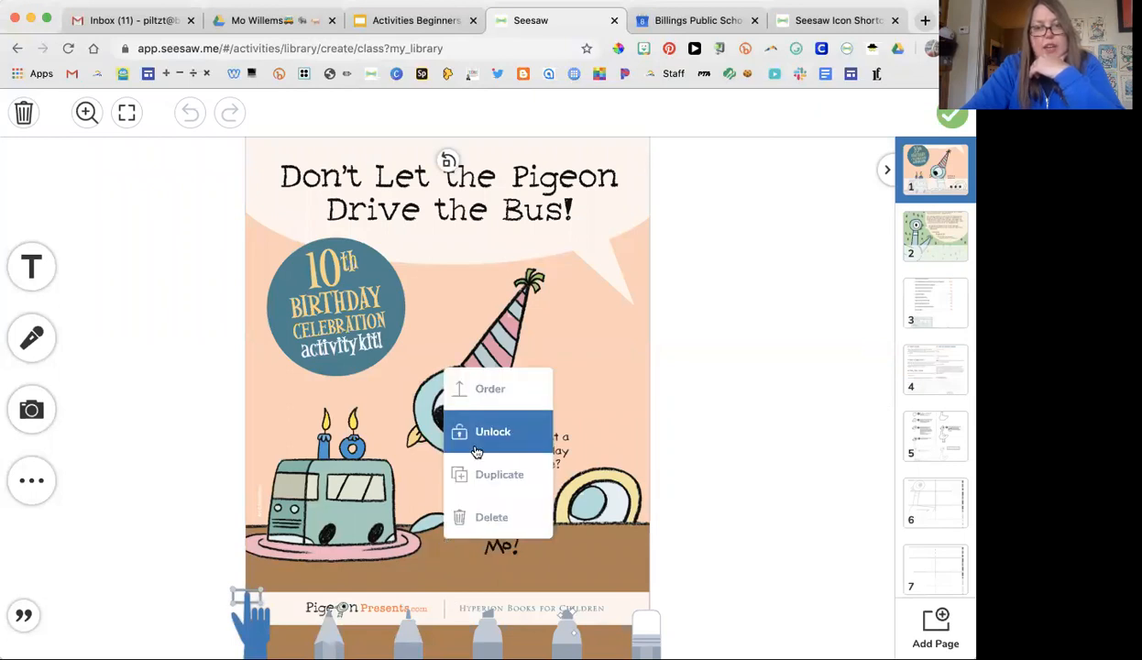
left_click(476, 447)
left_click_drag(509, 394, 482, 427)
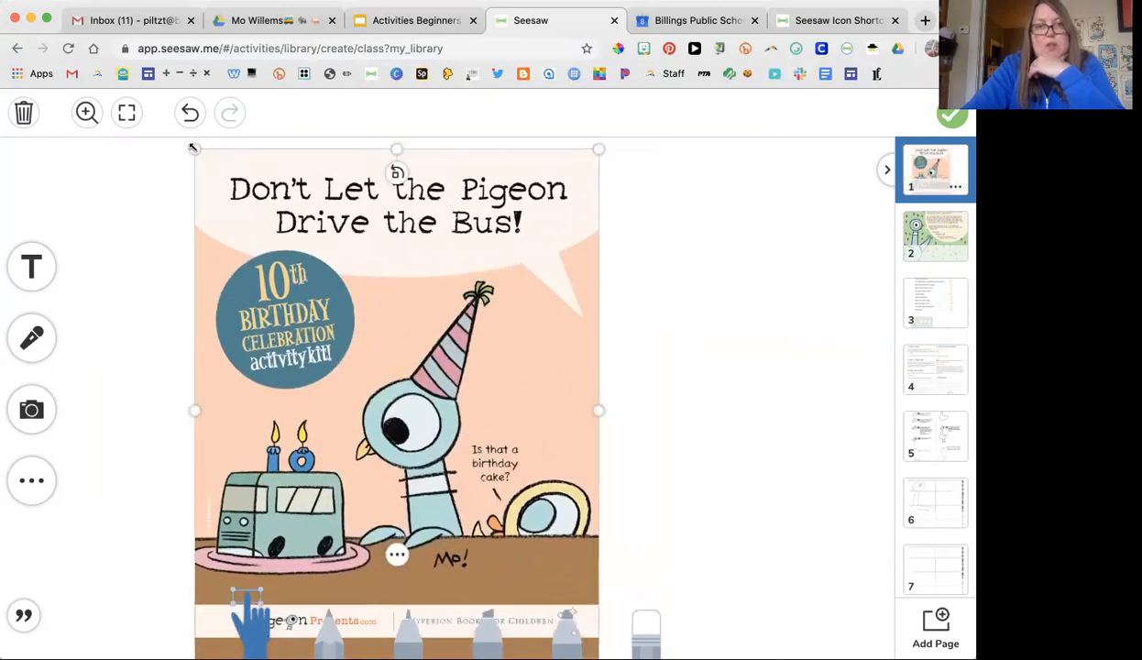
Shrink the cover image on page 1 of the template so the whole cover fits on the canvas.
left_click_drag(298, 220, 363, 275)
left_click_drag(392, 375, 312, 254)
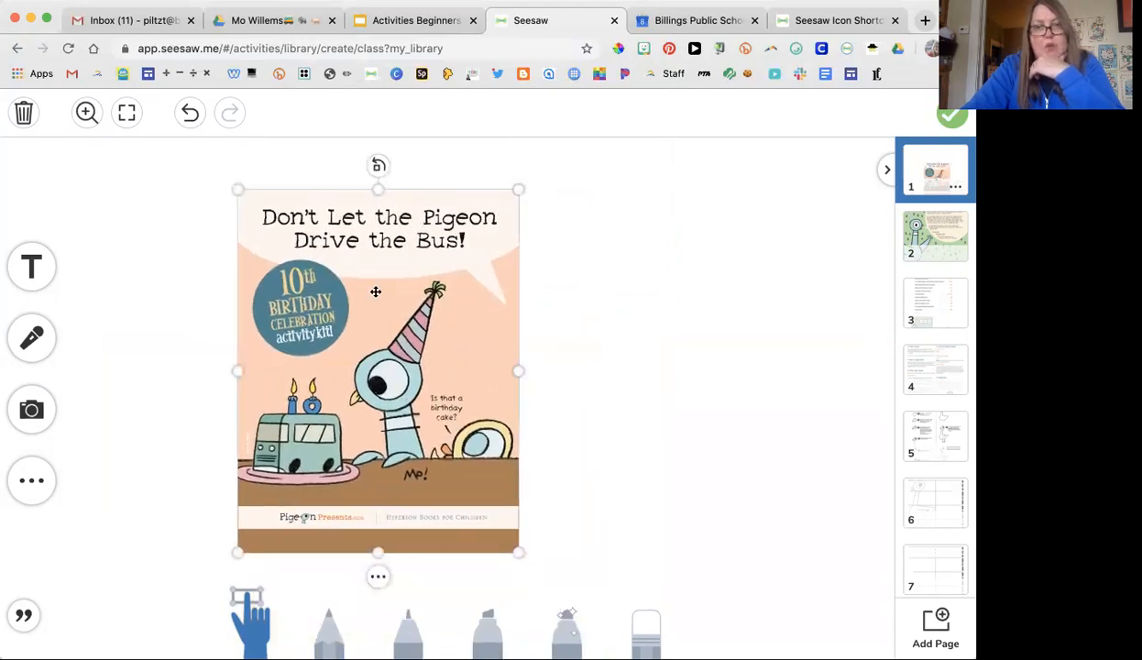
Rotate the cover image in quarter turns through a full circle back to upright, and lock it in place.
left_click(378, 166)
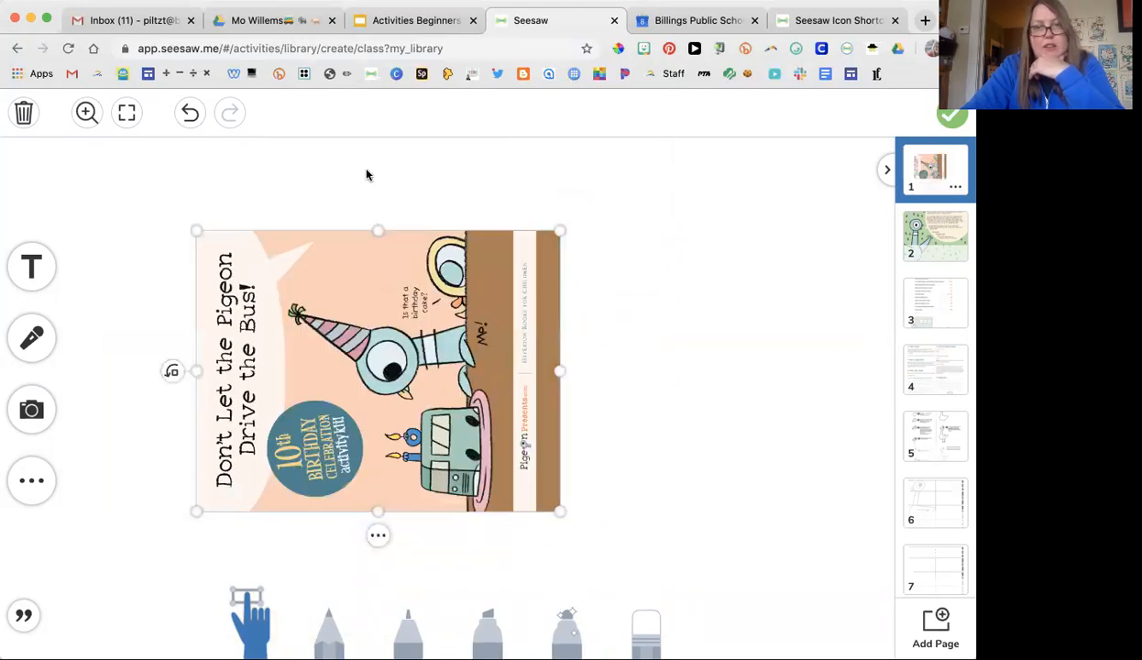
left_click(171, 371)
left_click(171, 375)
left_click(170, 375)
left_click(425, 446)
left_click(359, 387)
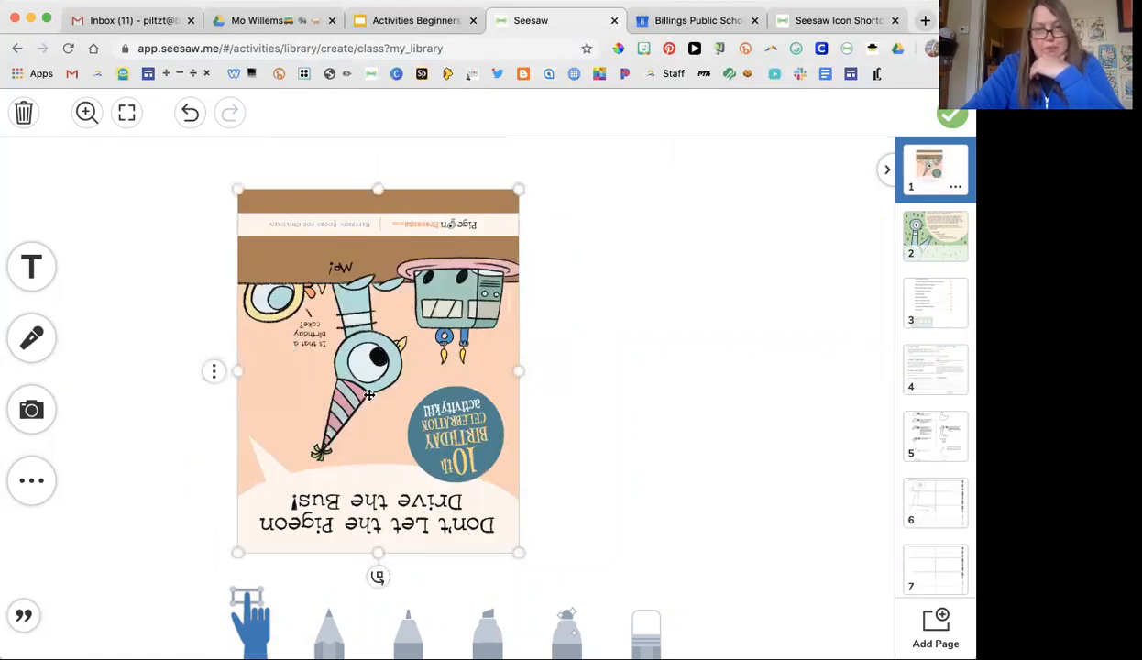
left_click(378, 578)
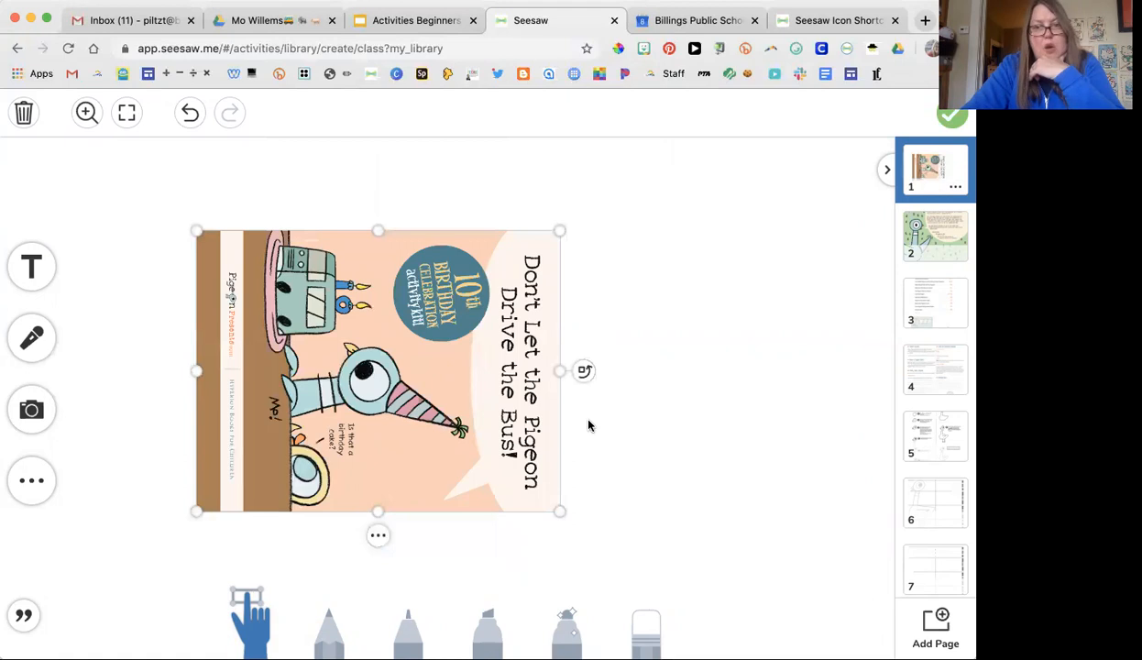
left_click(585, 374)
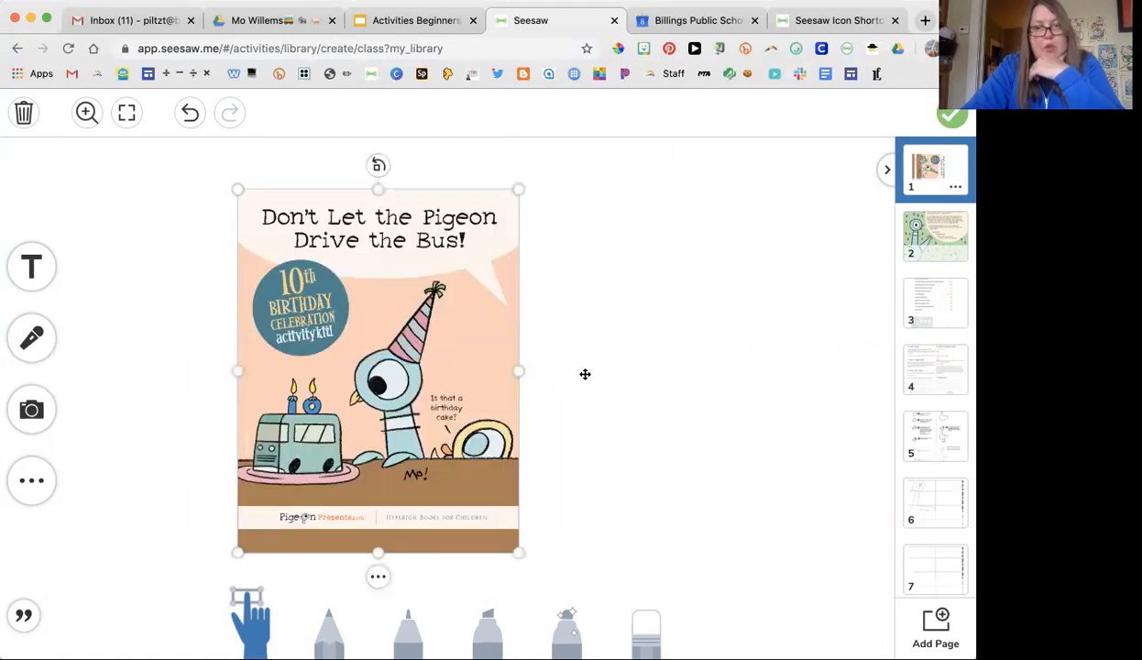
left_click(378, 576)
left_click(402, 465)
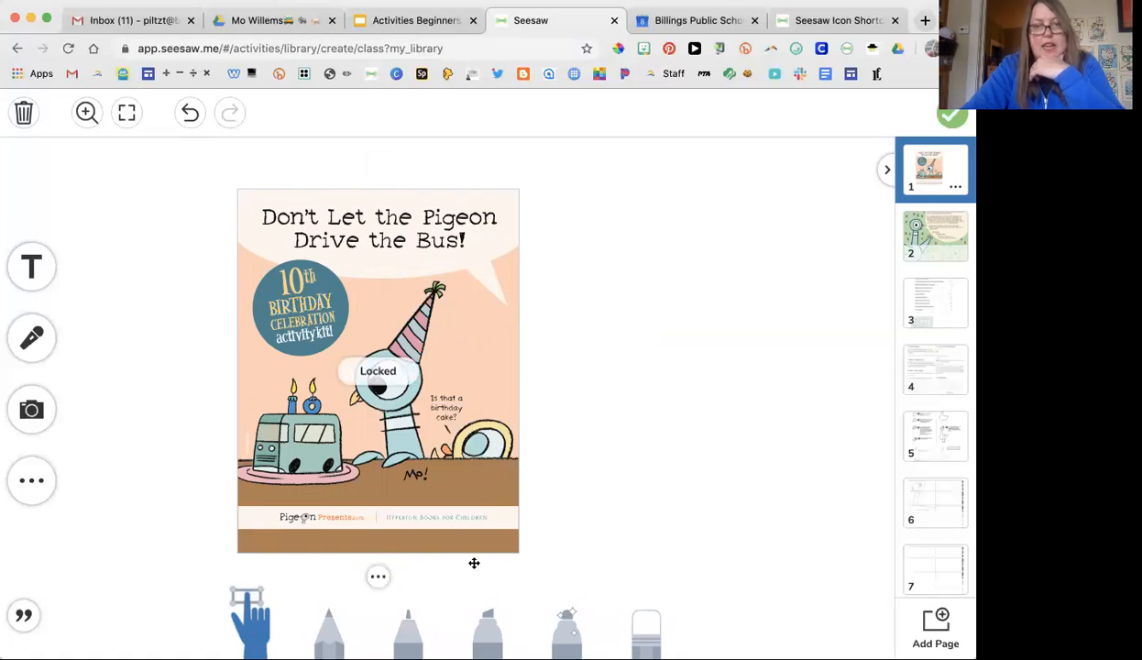
Delete the Table of Contents page and the Perfect Party for a Pigeon page from the template.
left_click(948, 242)
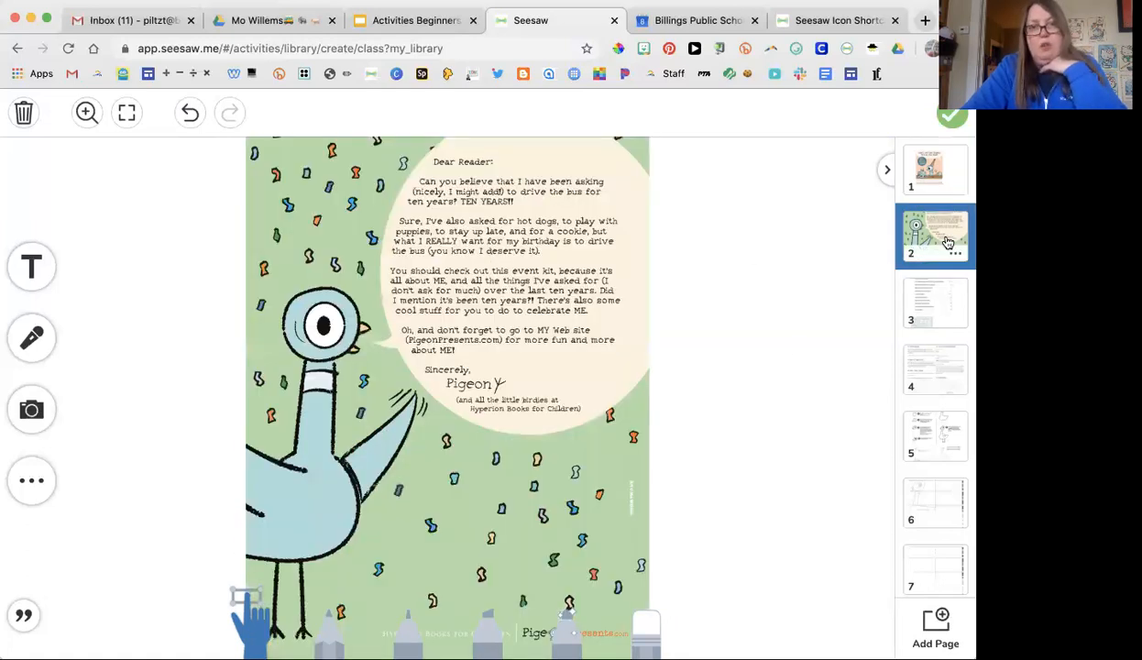
left_click(930, 309)
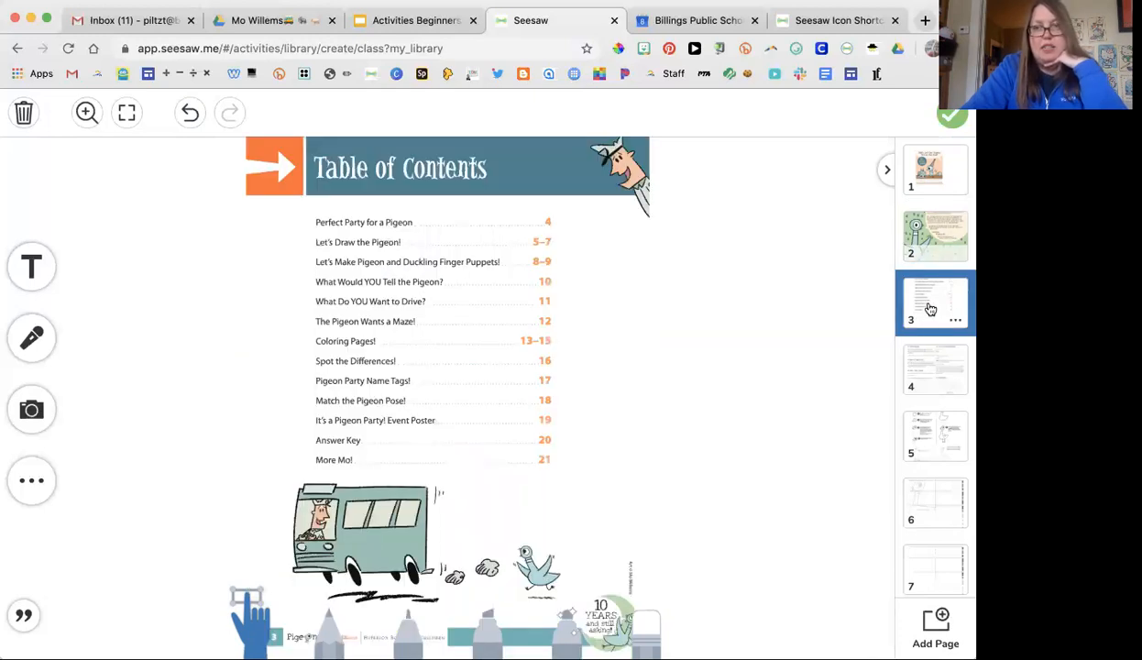
left_click(953, 319)
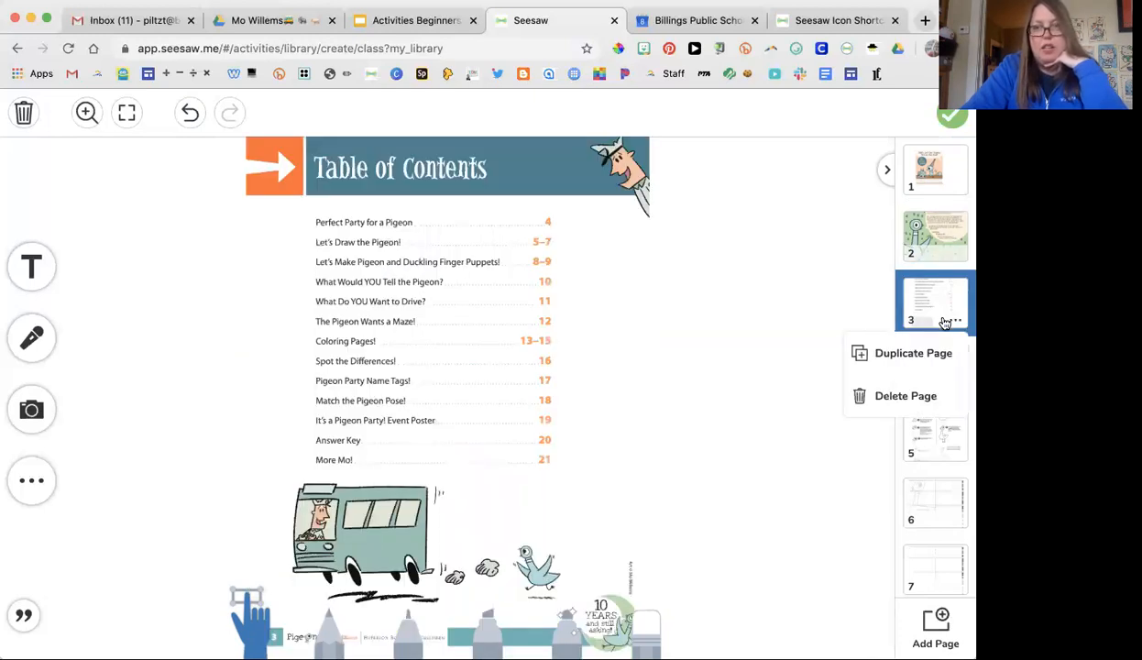
left_click(903, 396)
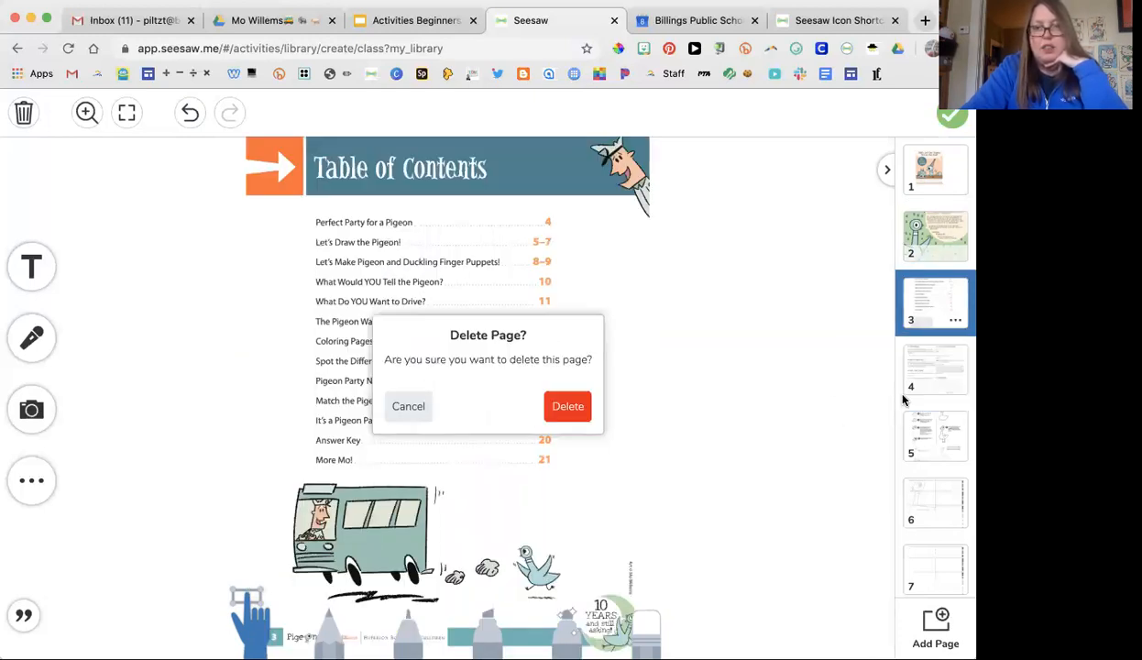
left_click(565, 409)
left_click(955, 319)
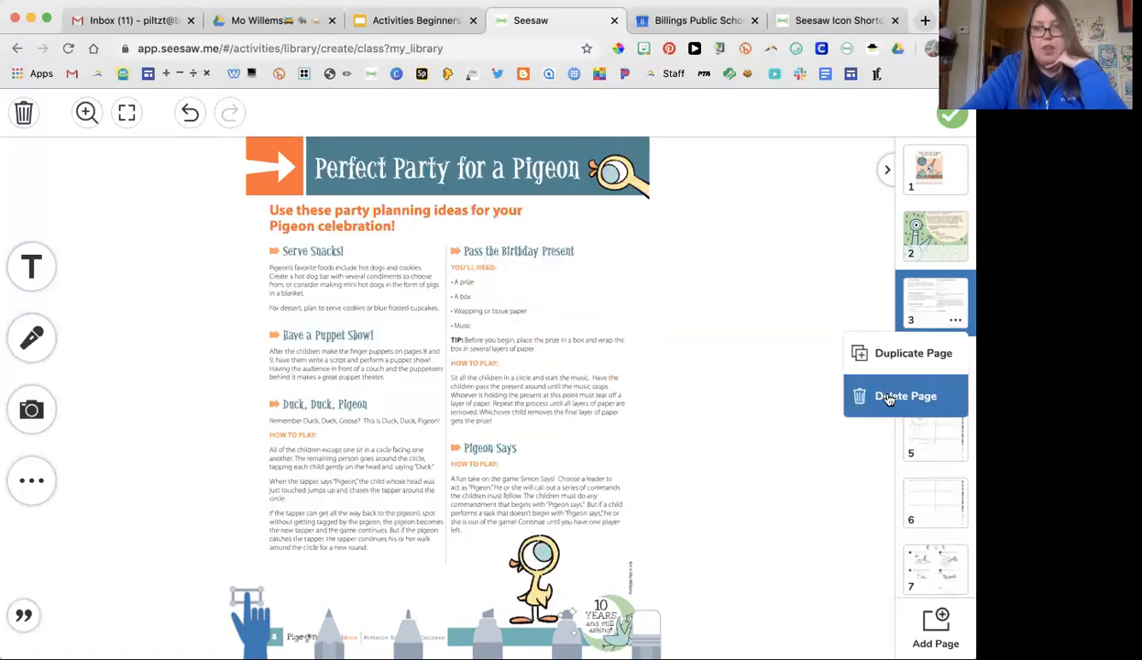
left_click(889, 396)
left_click(561, 408)
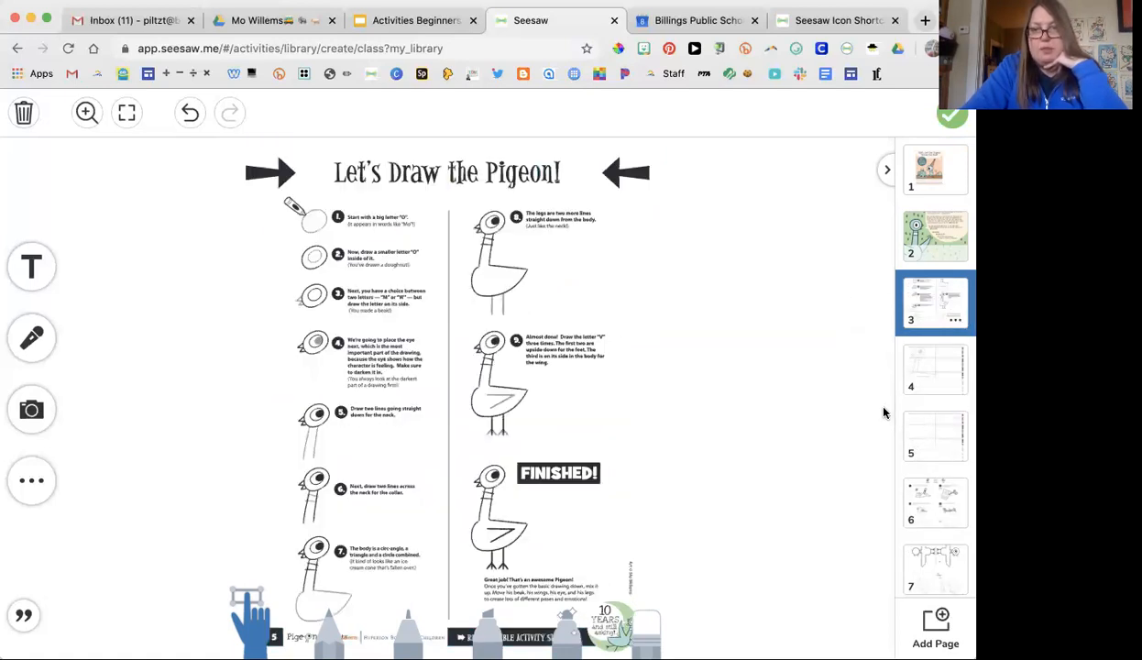
Move the Practice Drawing the Pigeon page ahead of the Let's Draw the Pigeon! page, and browse the pages up to the maze.
left_click_drag(925, 396, 912, 311)
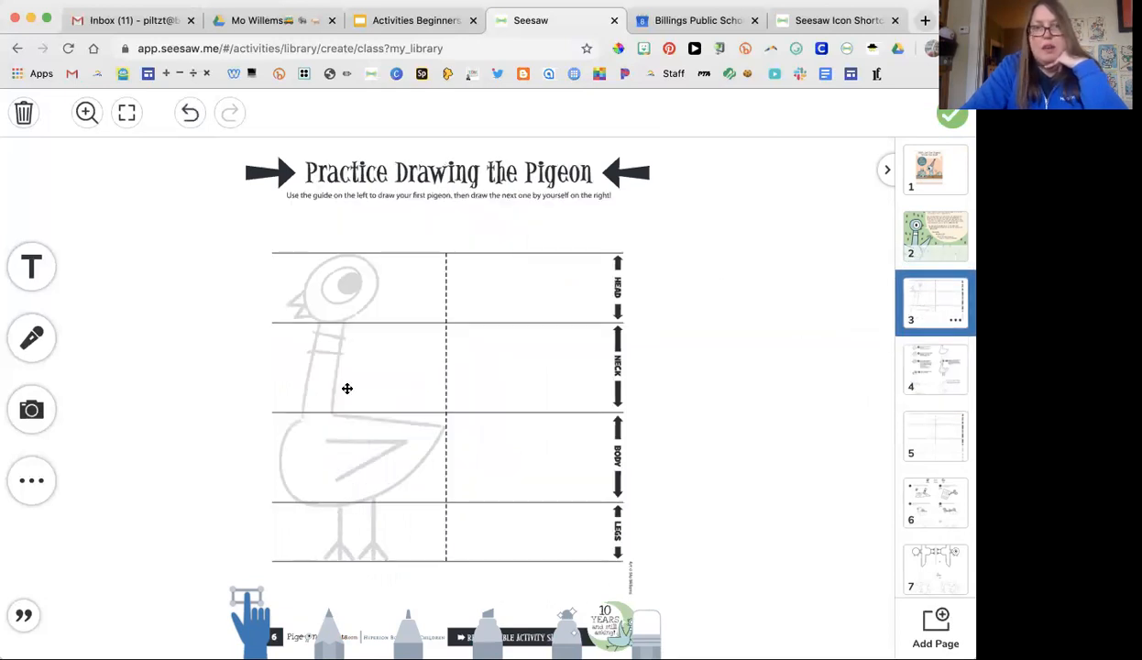
left_click(935, 506)
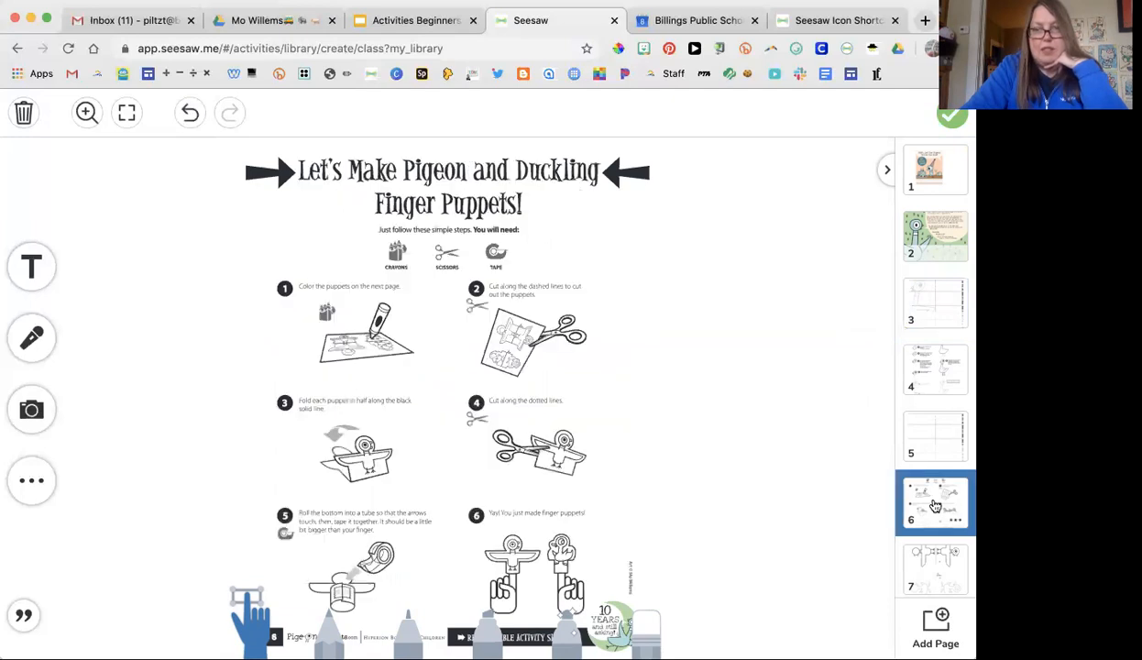
left_click(930, 548)
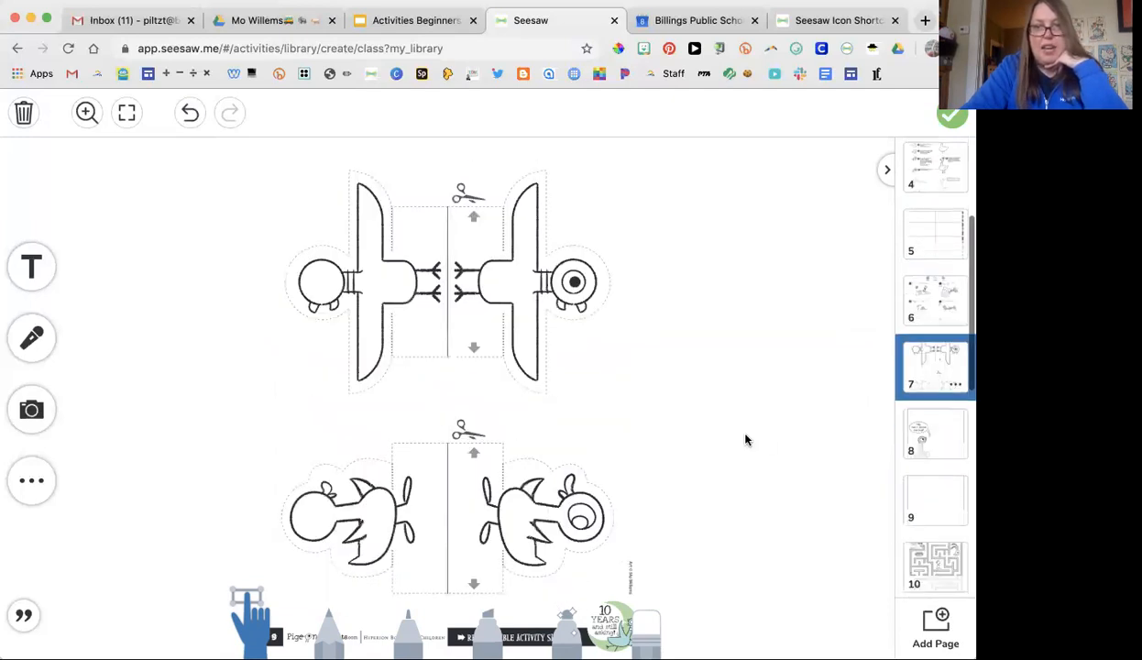
scroll(935, 499, "down", 2)
left_click(931, 456)
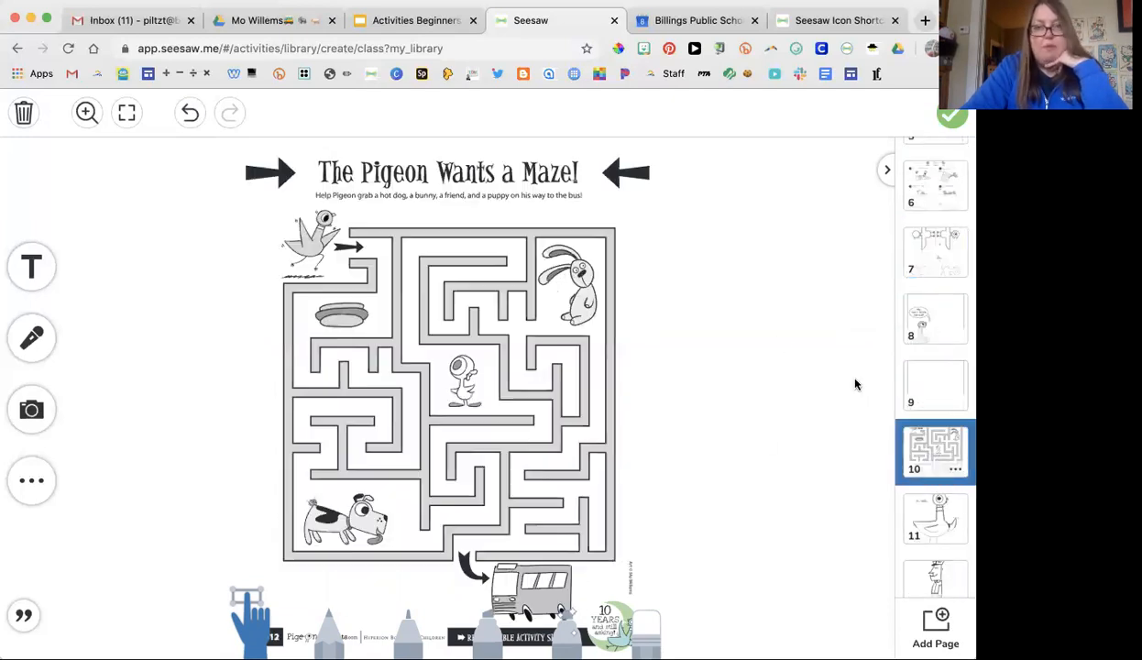
Draw a blue pen path from the maze's start past the hot dog on page 10, and confirm the edited template.
left_click(406, 642)
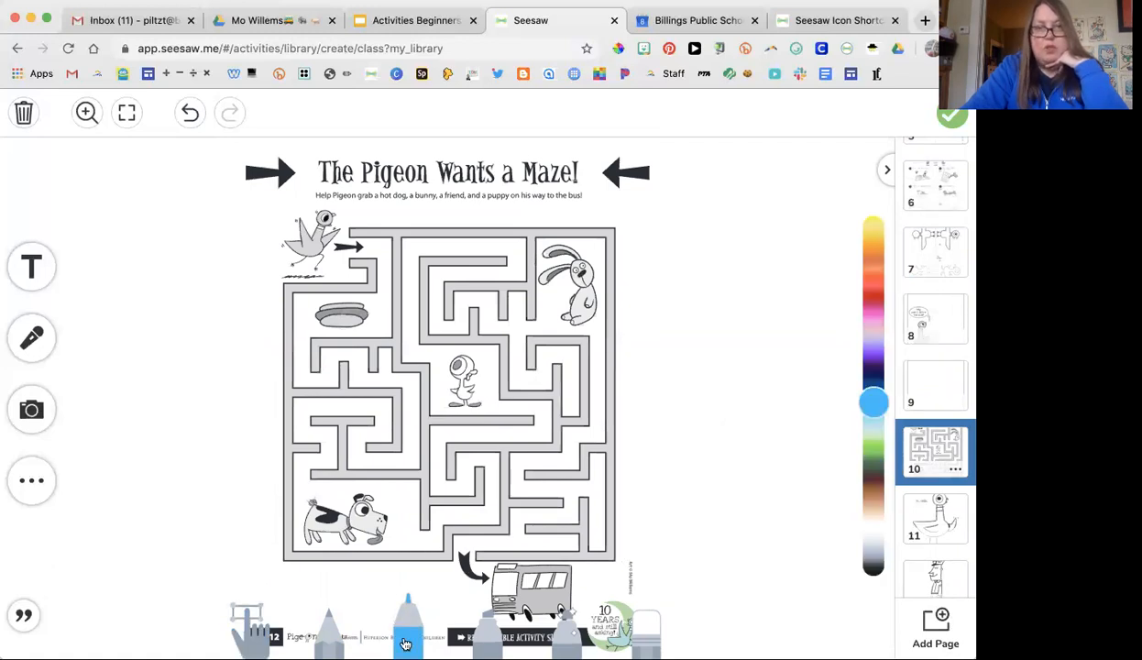
mouse_move(370, 245)
left_mouse_down()
mouse_move(374, 280)
mouse_move(306, 337)
mouse_move(320, 374)
mouse_move(343, 357)
mouse_move(401, 375)
mouse_move(412, 426)
left_mouse_up()
left_click(31, 266)
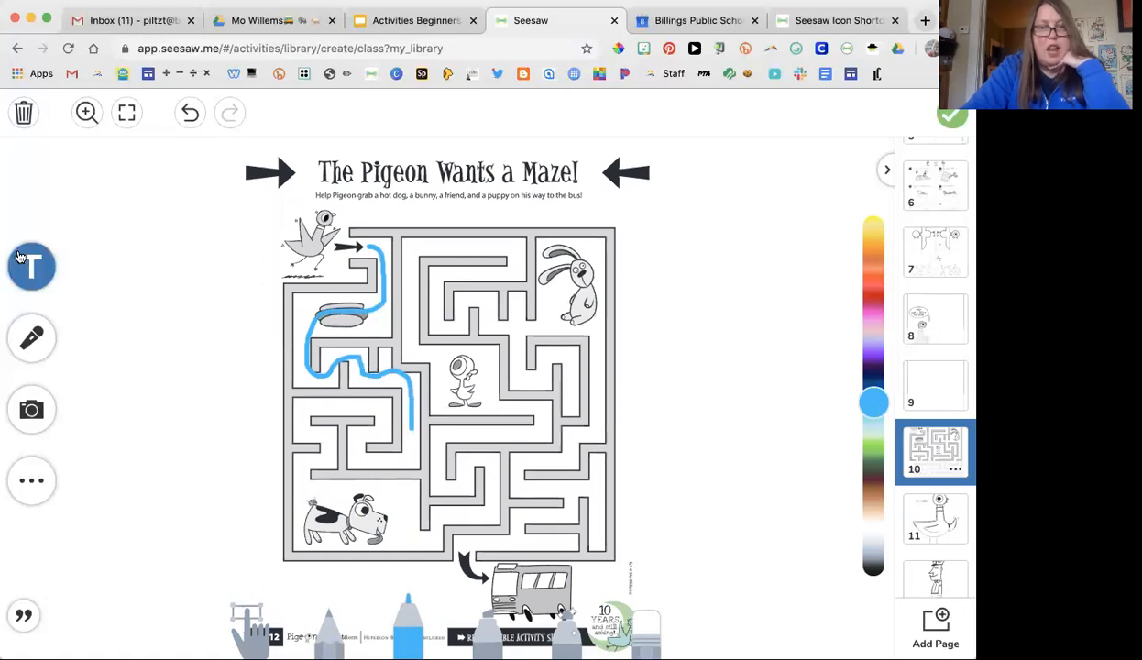
left_click(31, 410)
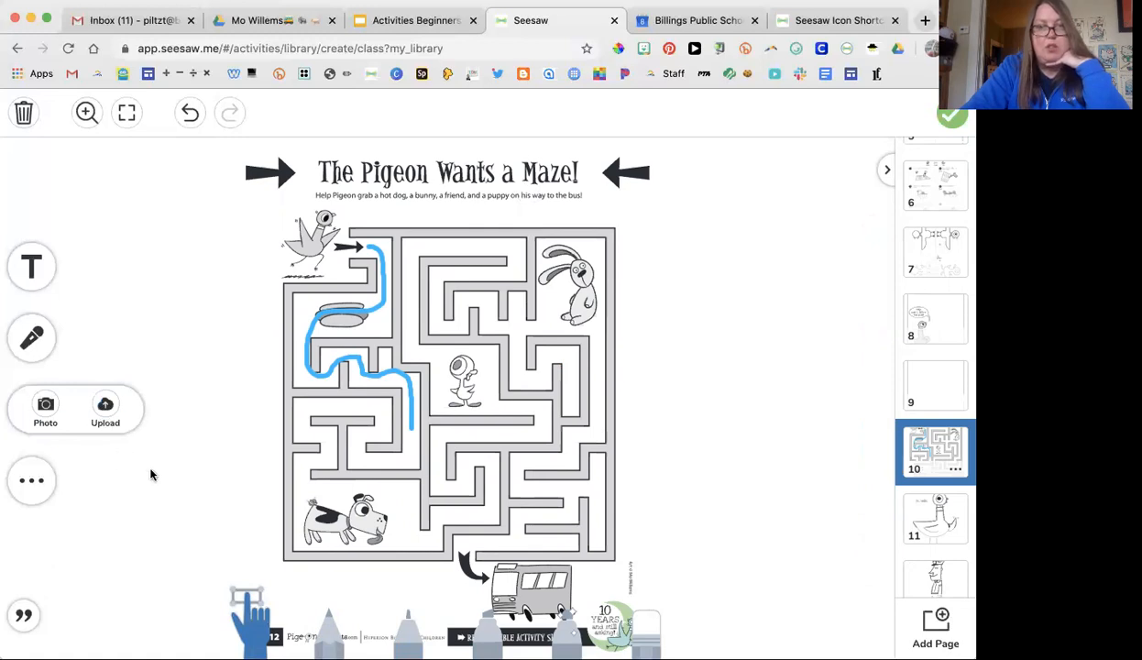
left_click(640, 399)
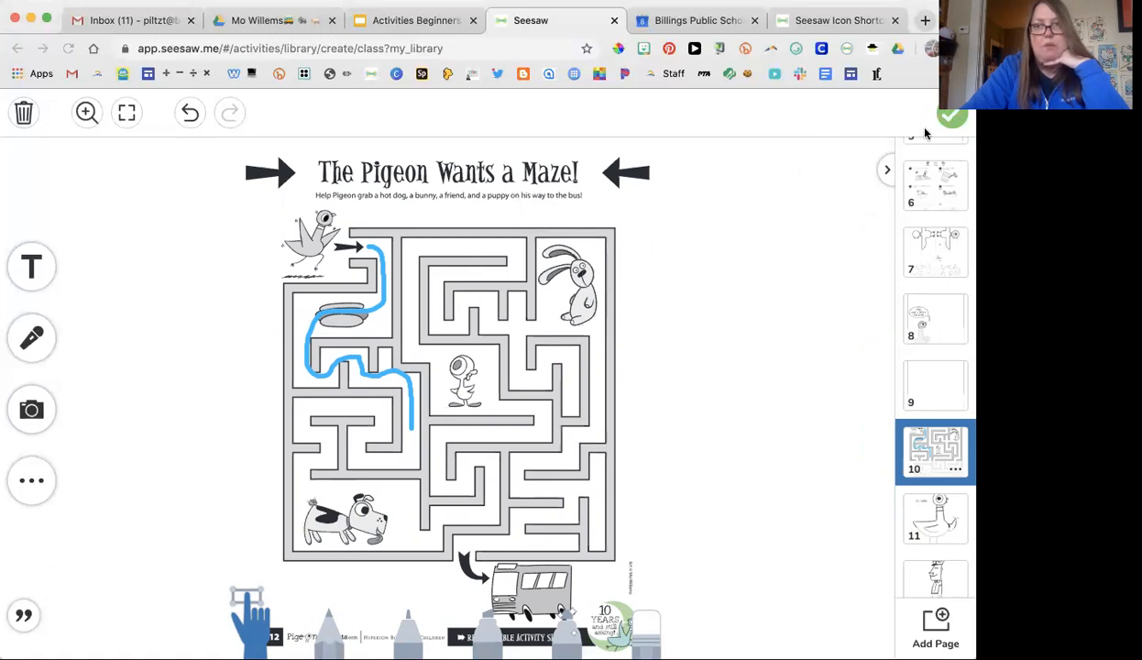
left_click(944, 119)
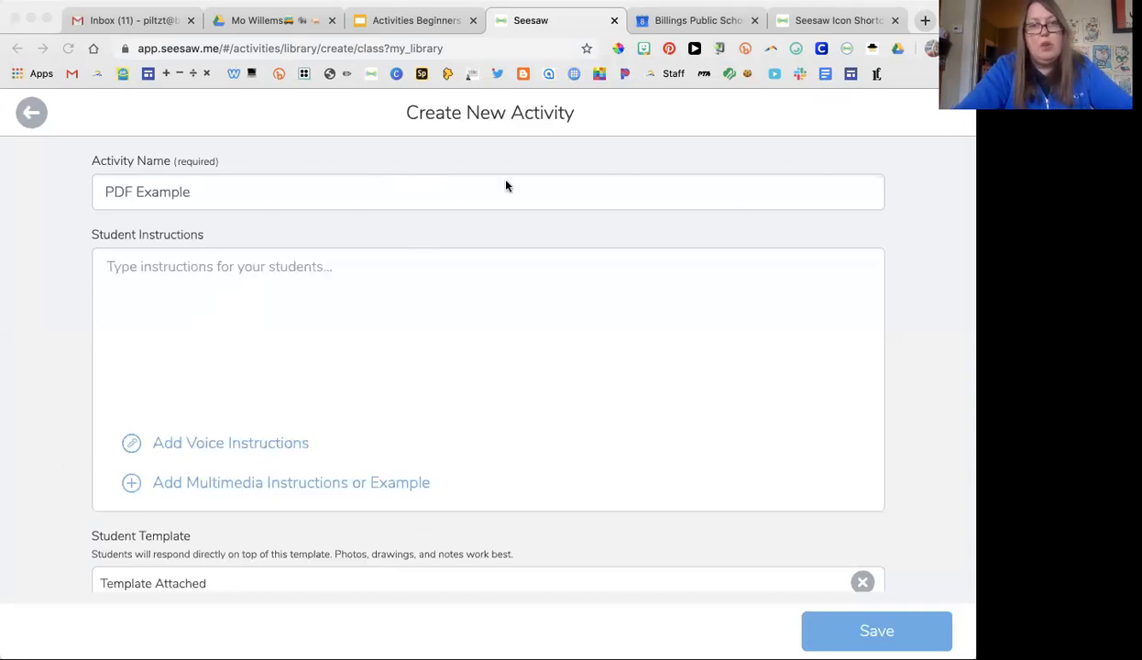
Delete the attached student template from the PDF Example activity.
scroll(631, 263, "down", 3)
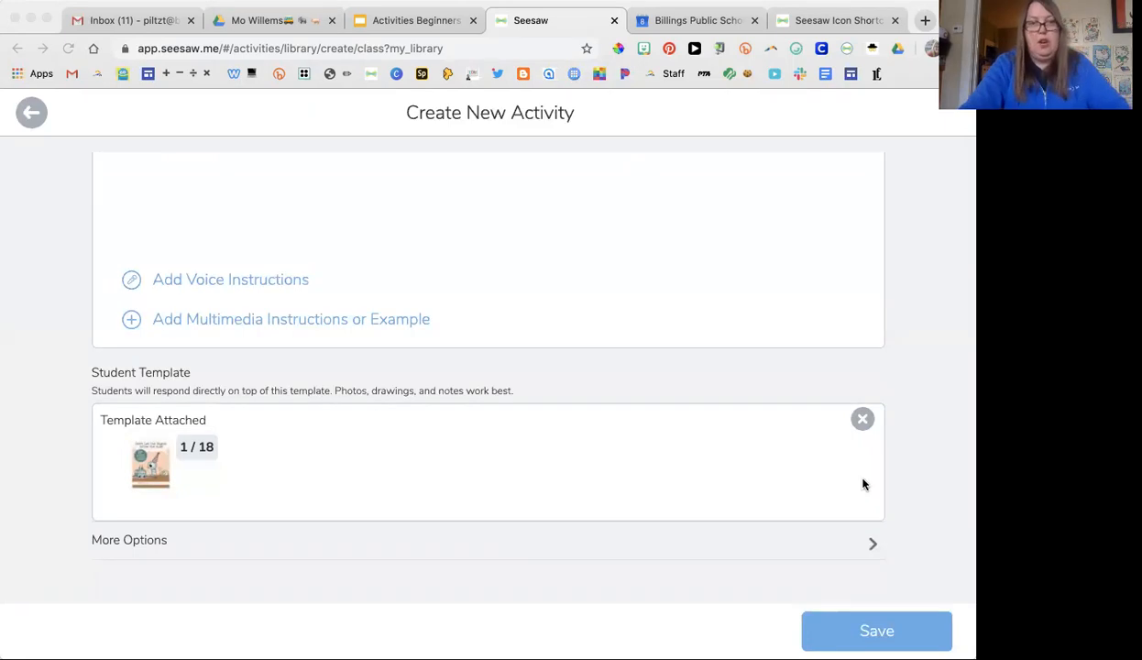
left_click(861, 420)
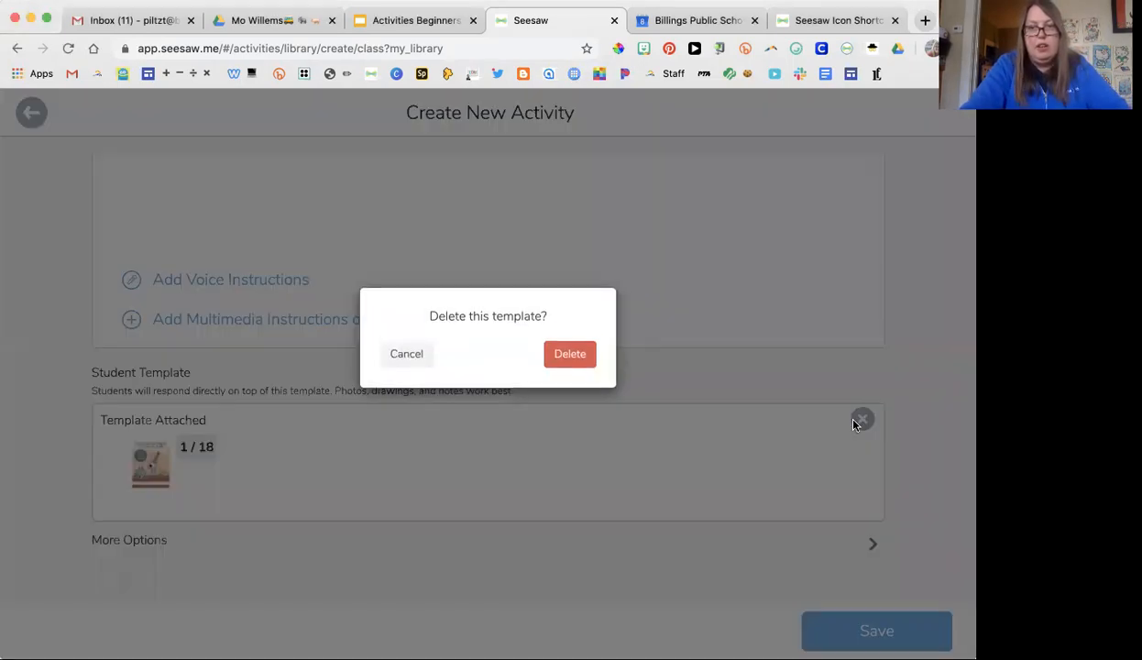
left_click(569, 354)
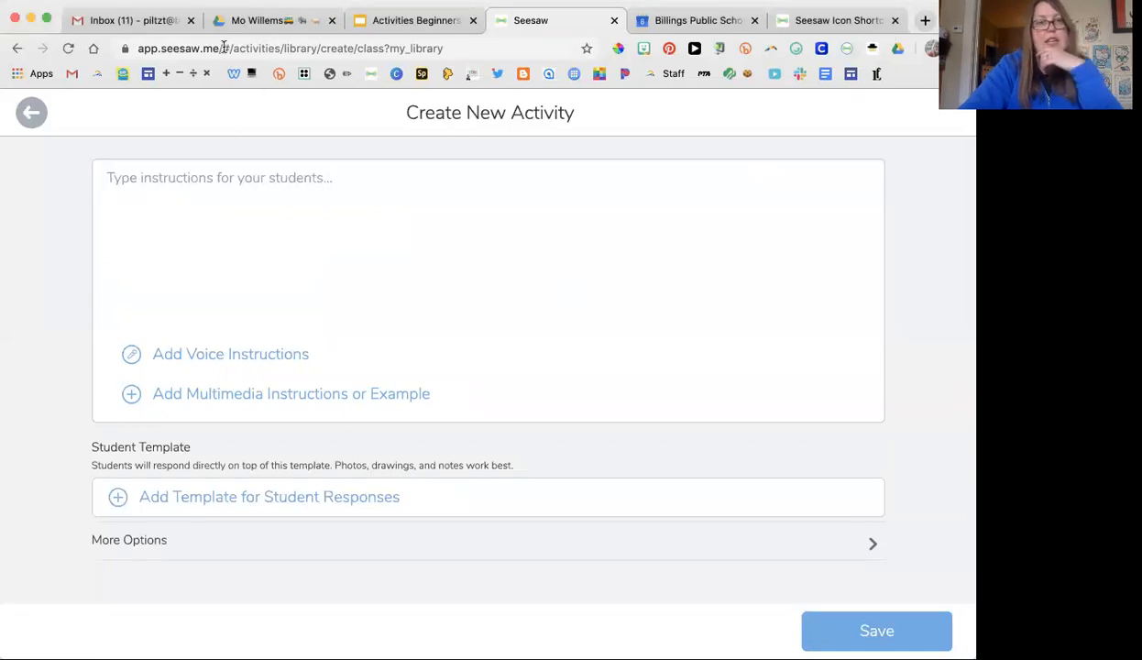
Switch to the Activities Beginners PD presentation in Google Slides and download the Seesaw Activity Tips slide as a JPEG image.
left_click(403, 24)
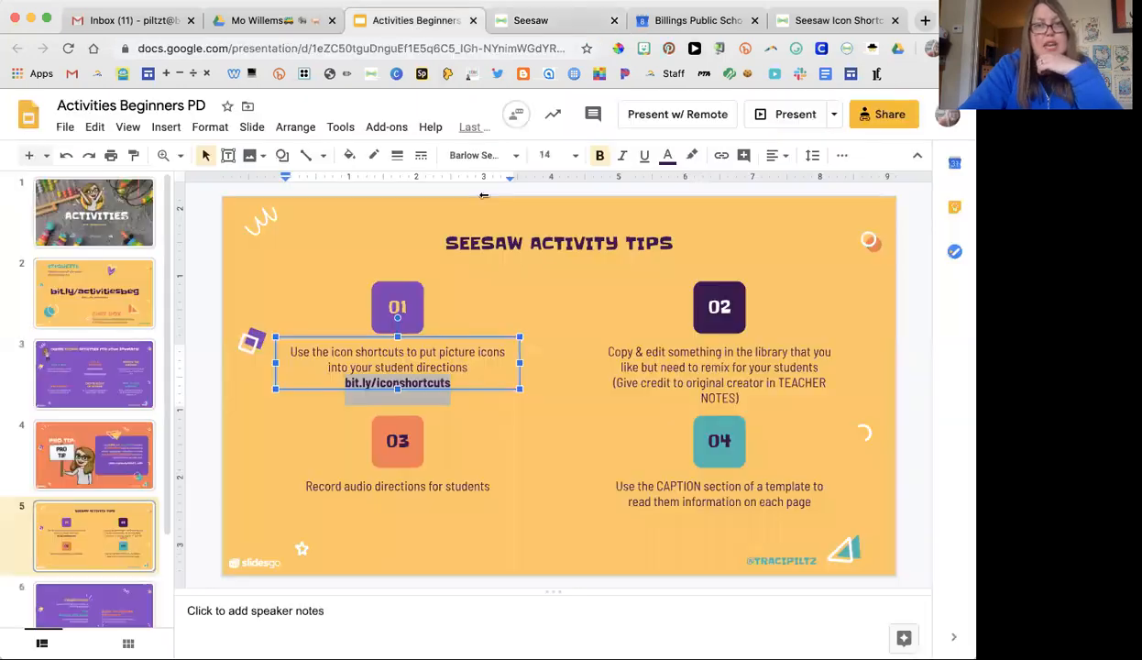
scroll(82, 495, "down", 2)
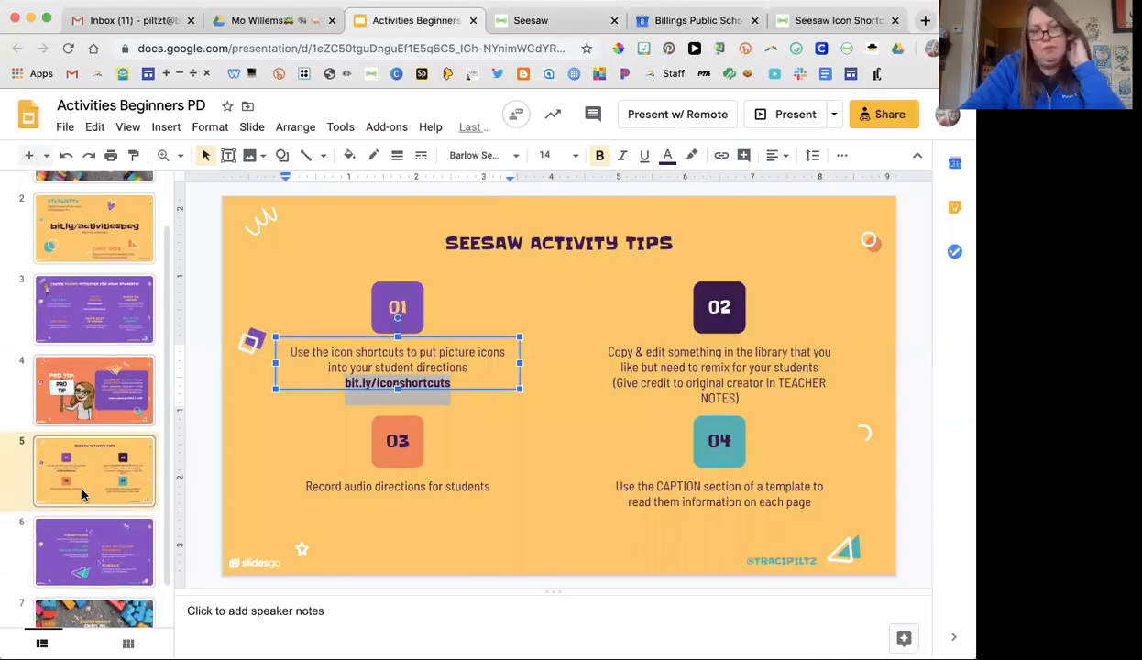
scroll(83, 495, "down", 1)
scroll(83, 494, "up", 1)
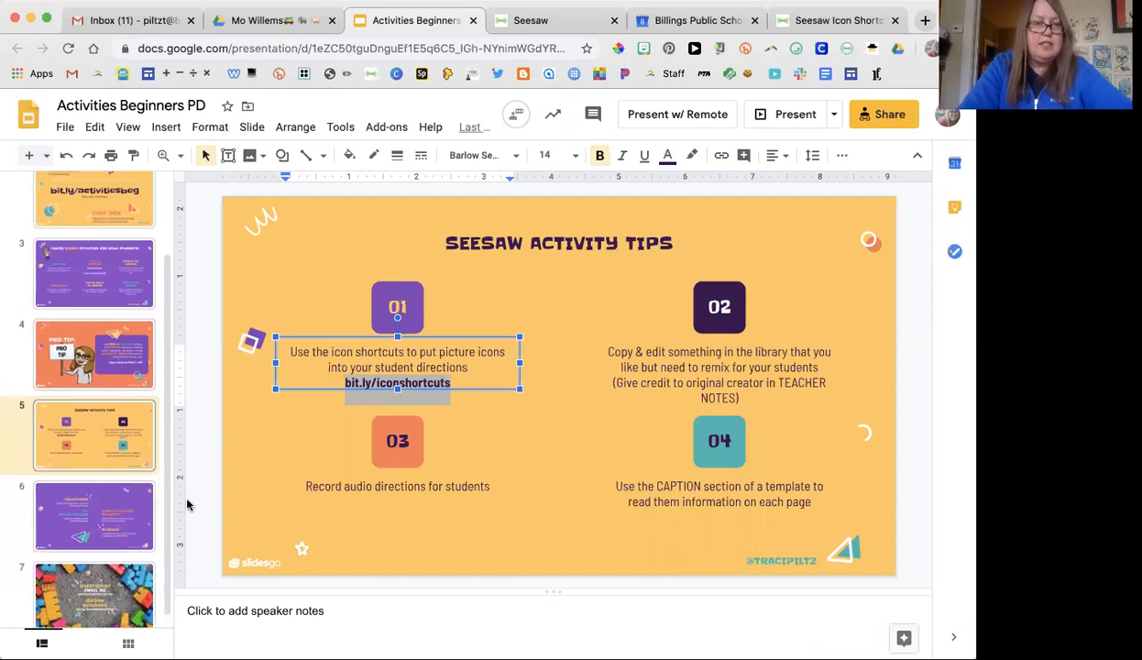
left_click(84, 430)
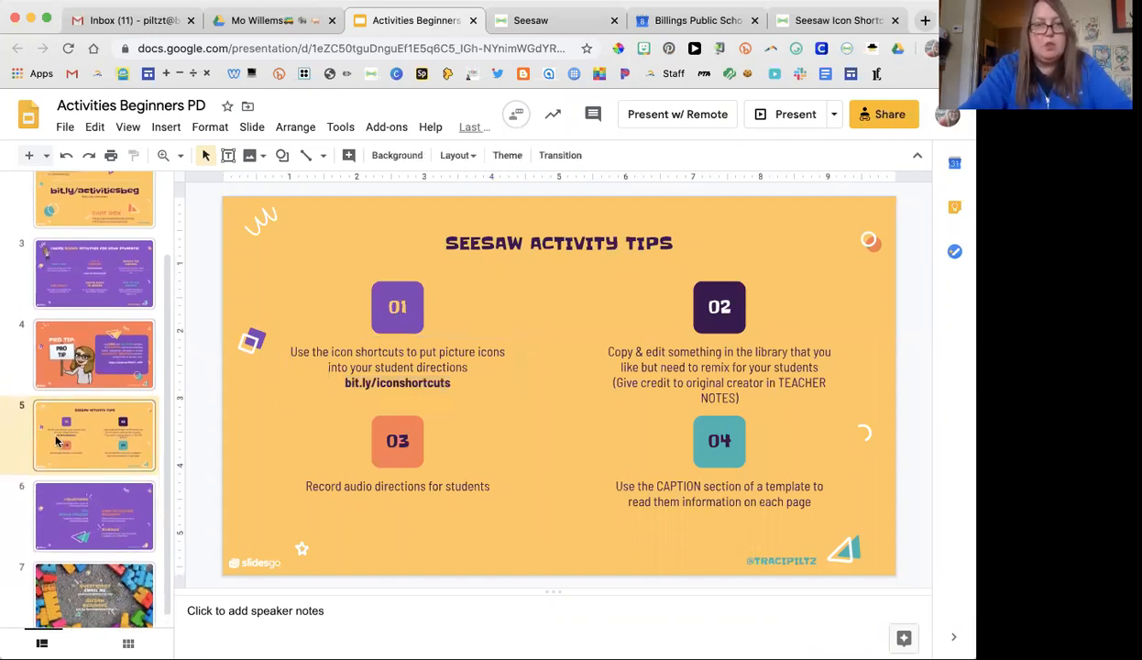
left_click(66, 128)
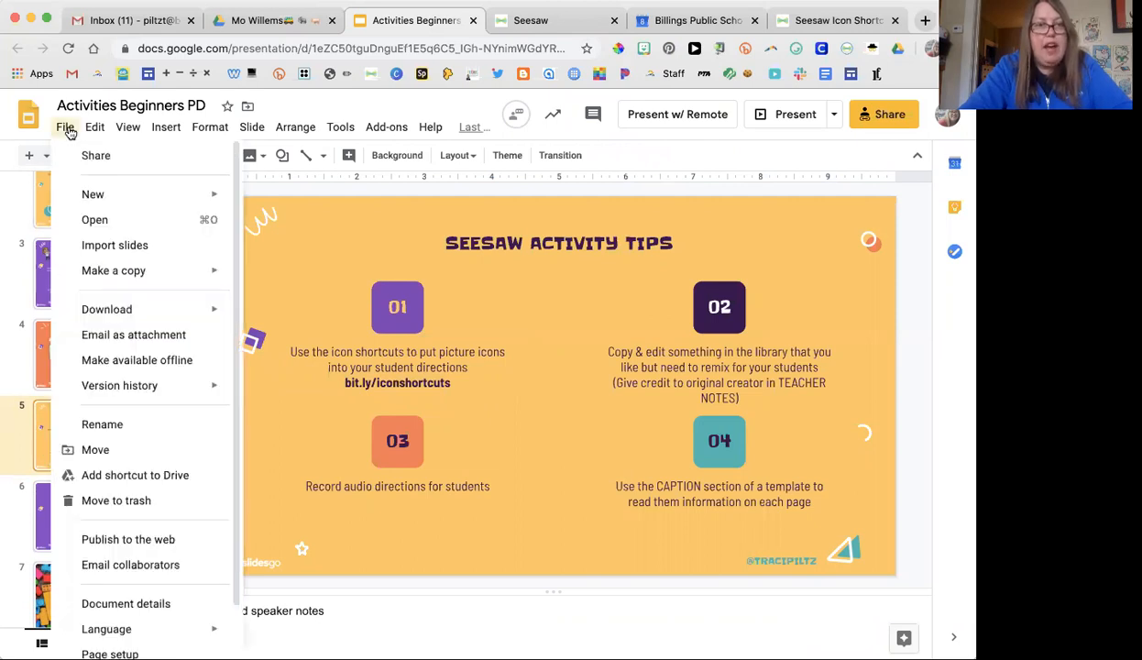
mouse_move(130, 312)
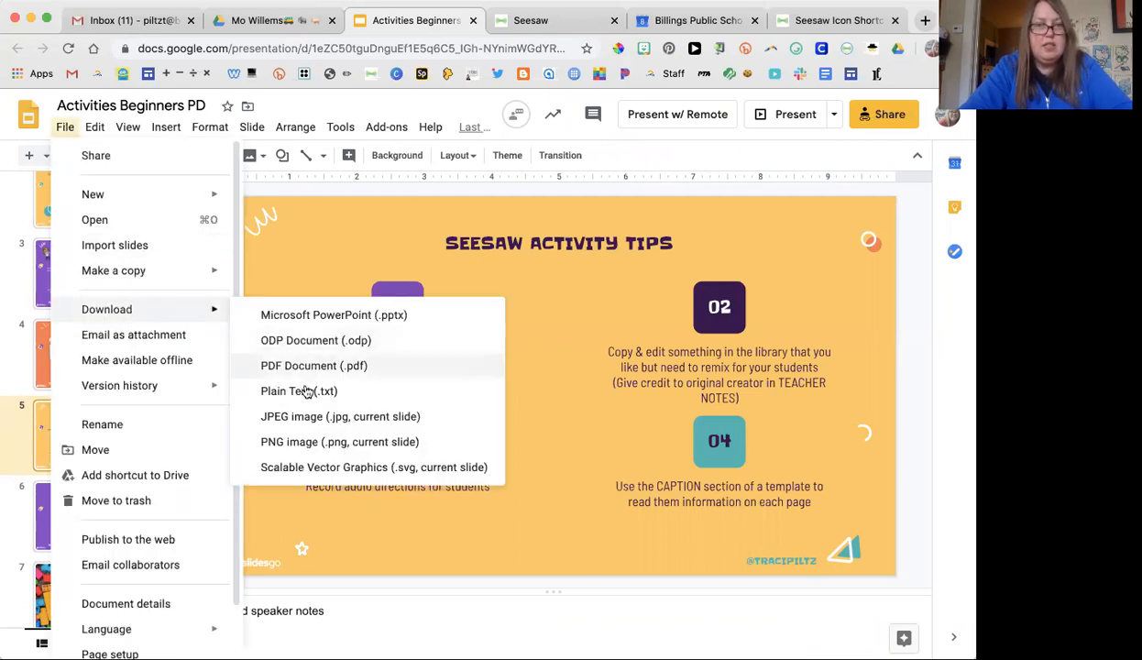
left_click(299, 415)
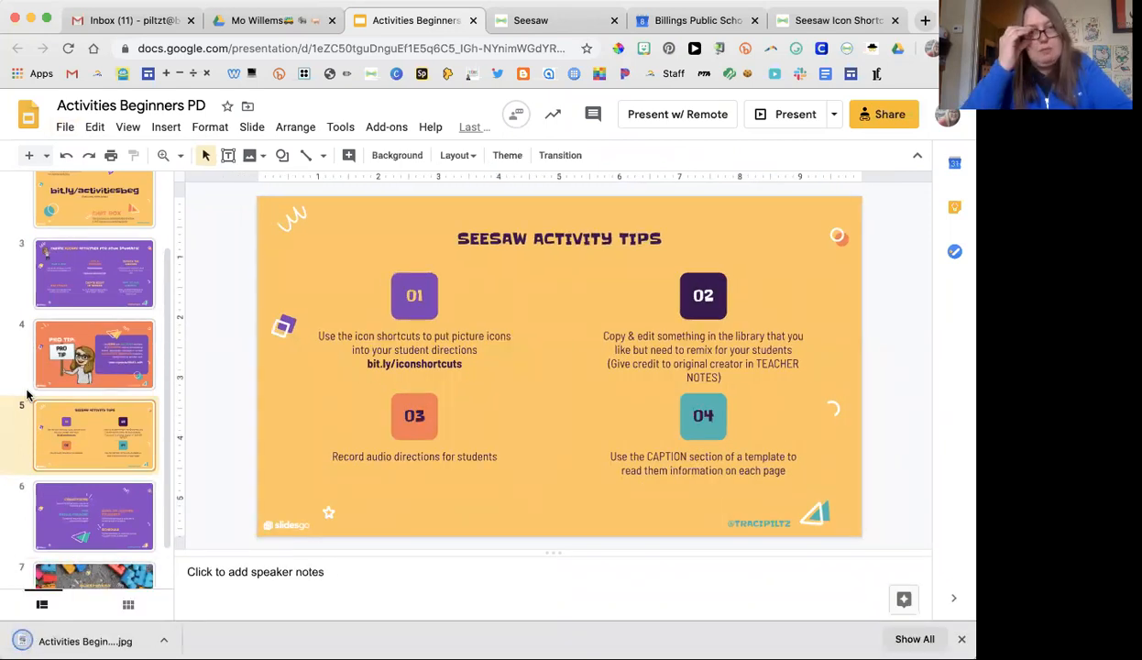
Show the presentation's download formats to examine the PDF Document (.pdf) option.
left_click(65, 128)
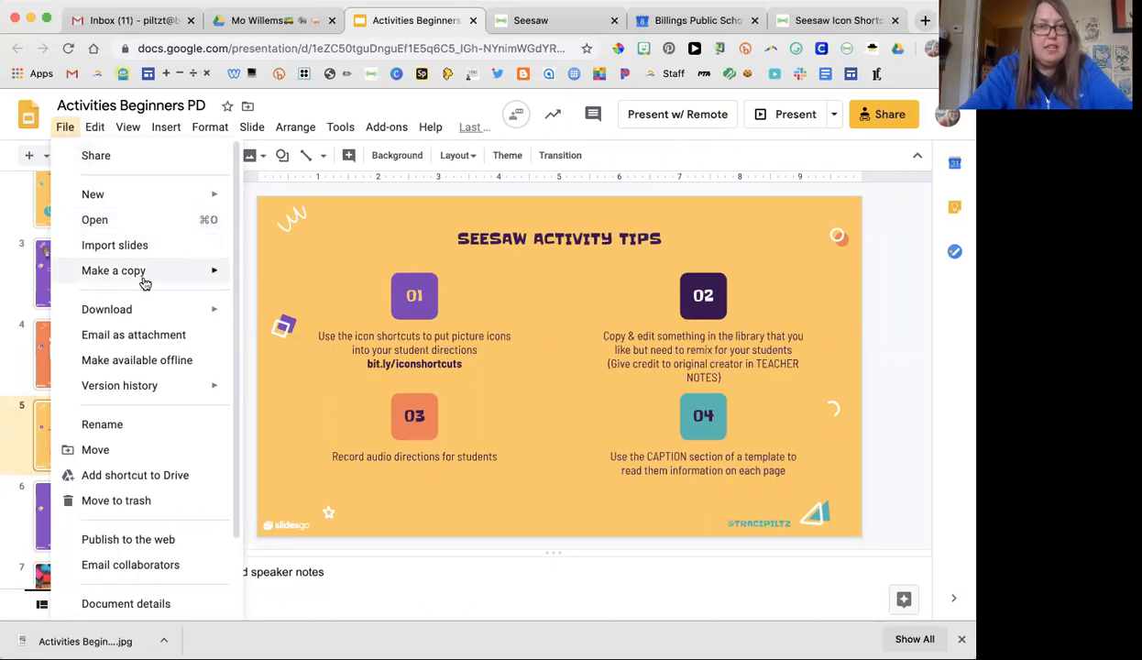
mouse_move(142, 309)
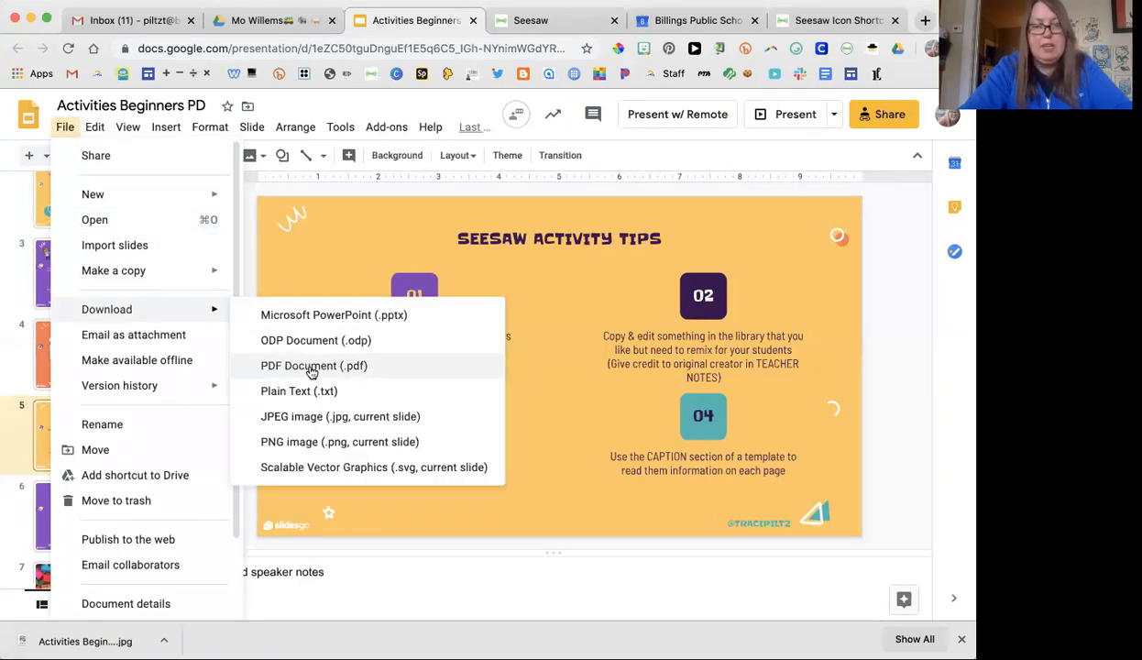
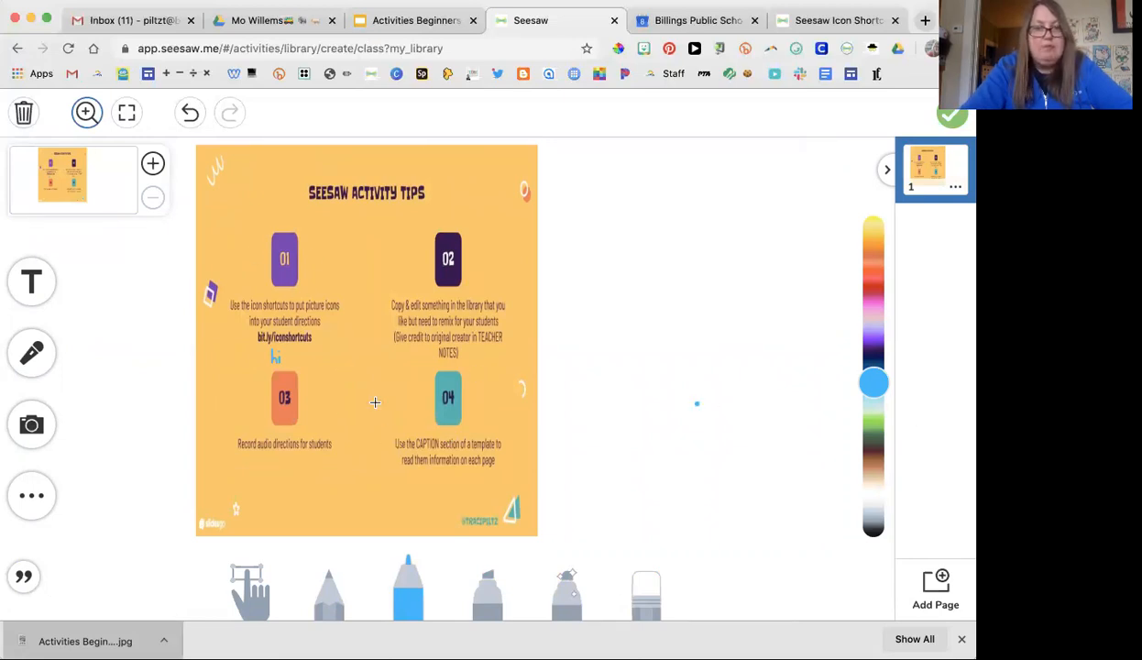
Undo the stray blue pen dot beside the Seesaw Activity Tips slide on the Seesaw template page.
left_click(190, 113)
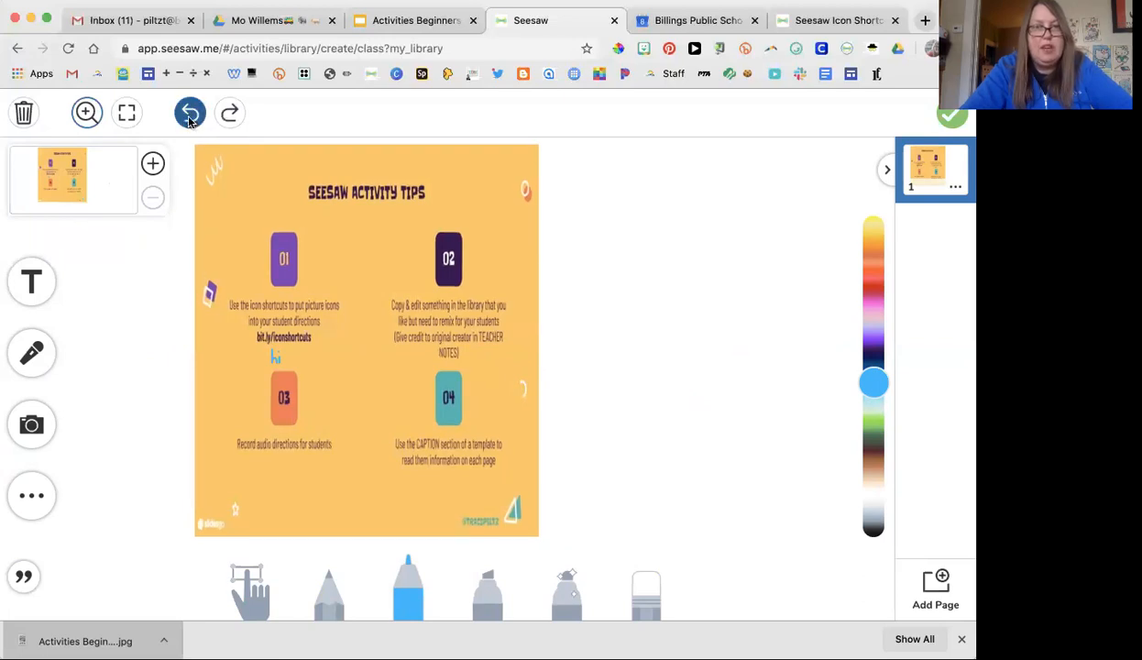
Undo the "hi" handwriting and the resizing and repositioning of the Seesaw Activity Tips slide image.
left_click(190, 116)
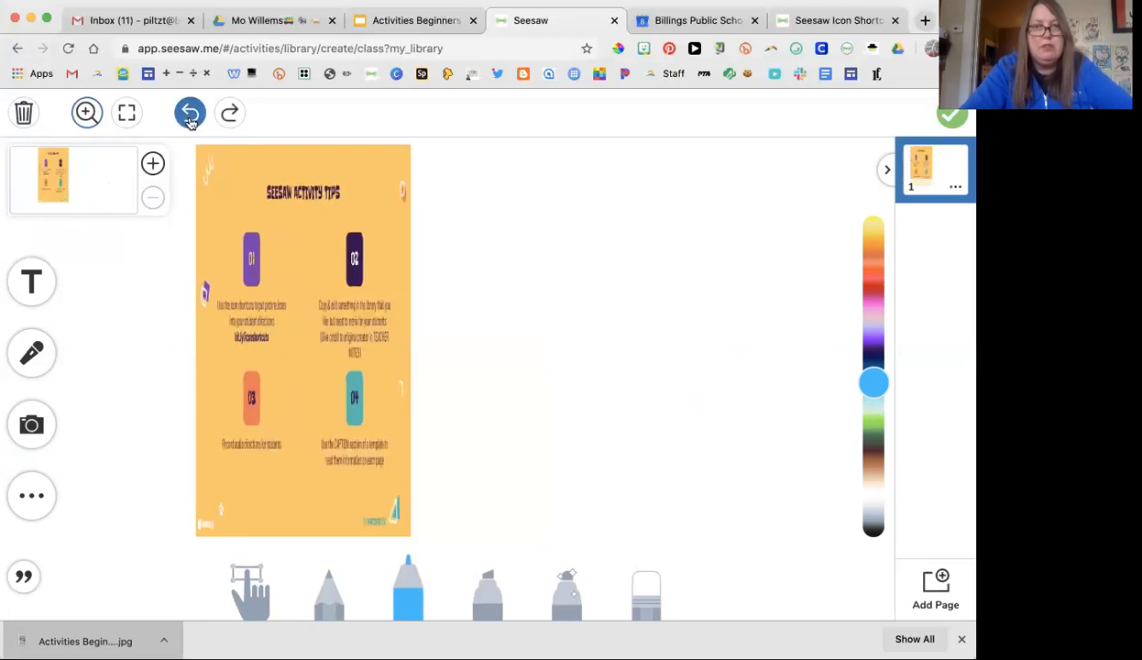
left_click(190, 117)
left_click(190, 116)
left_click(190, 116)
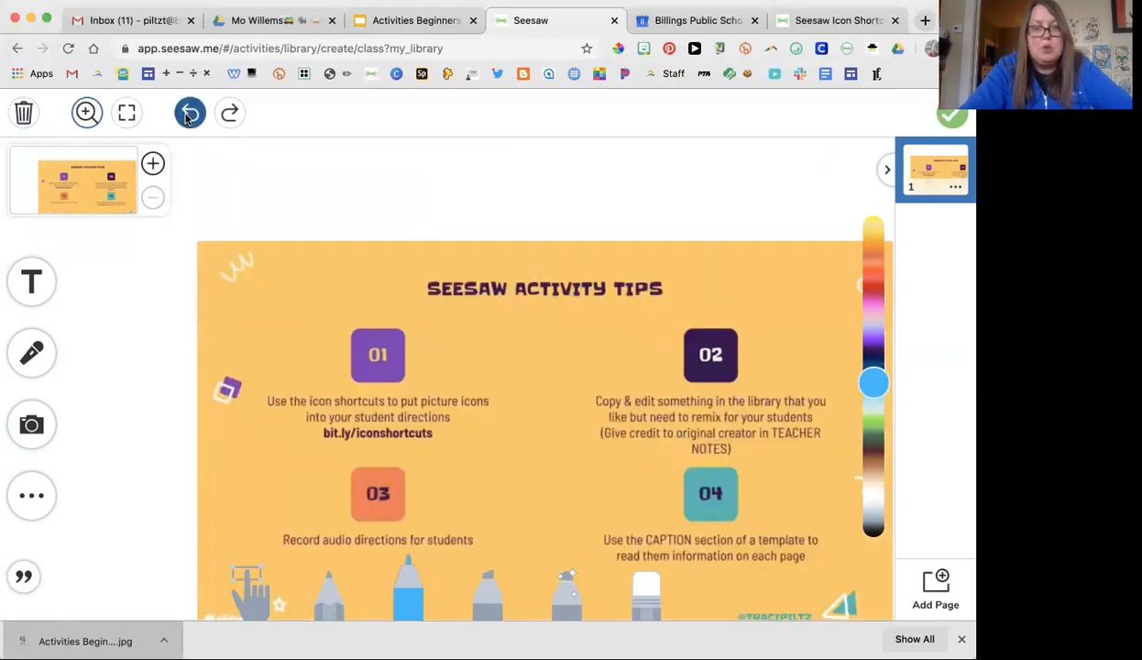
left_click(190, 117)
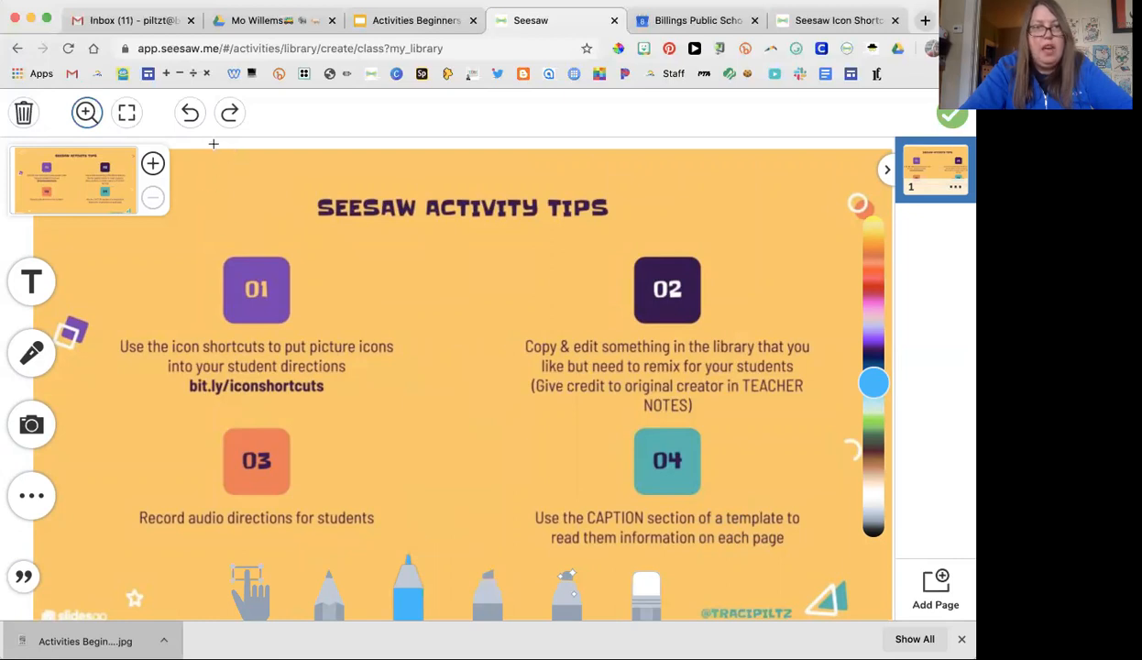
Leave zoom mode, circle the icon shortcuts tip with the blue pen in full-screen view, and undo the circle.
left_click(86, 112)
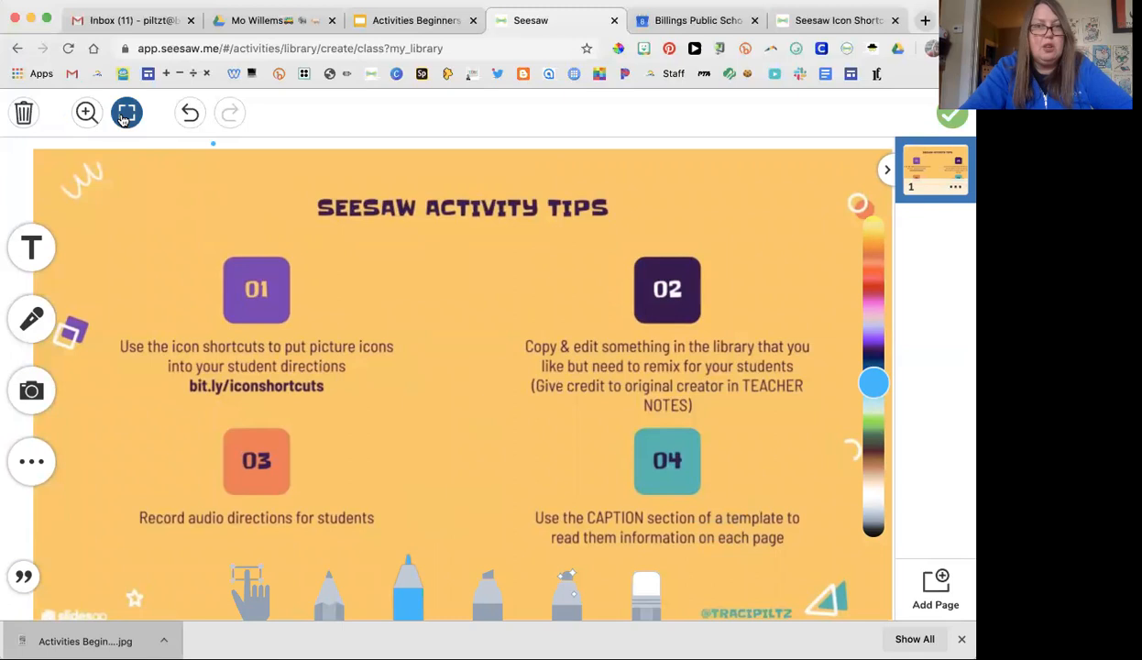
left_click(125, 113)
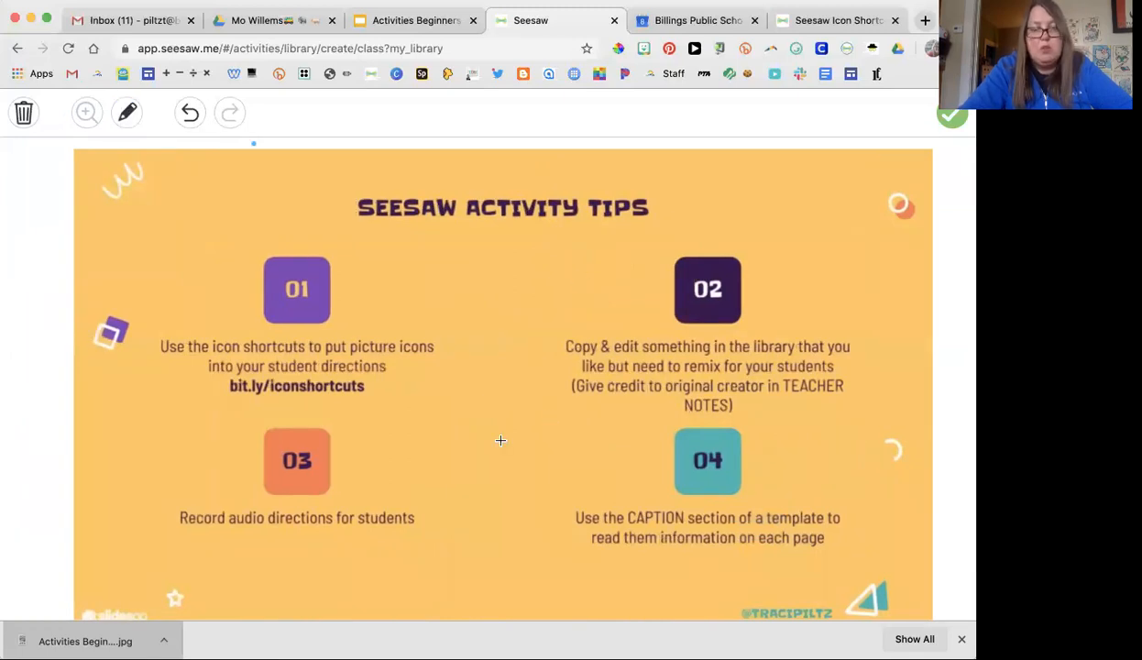
mouse_move(396, 347)
left_mouse_down()
mouse_move(362, 326)
mouse_move(162, 371)
mouse_move(390, 372)
mouse_move(372, 328)
left_mouse_up()
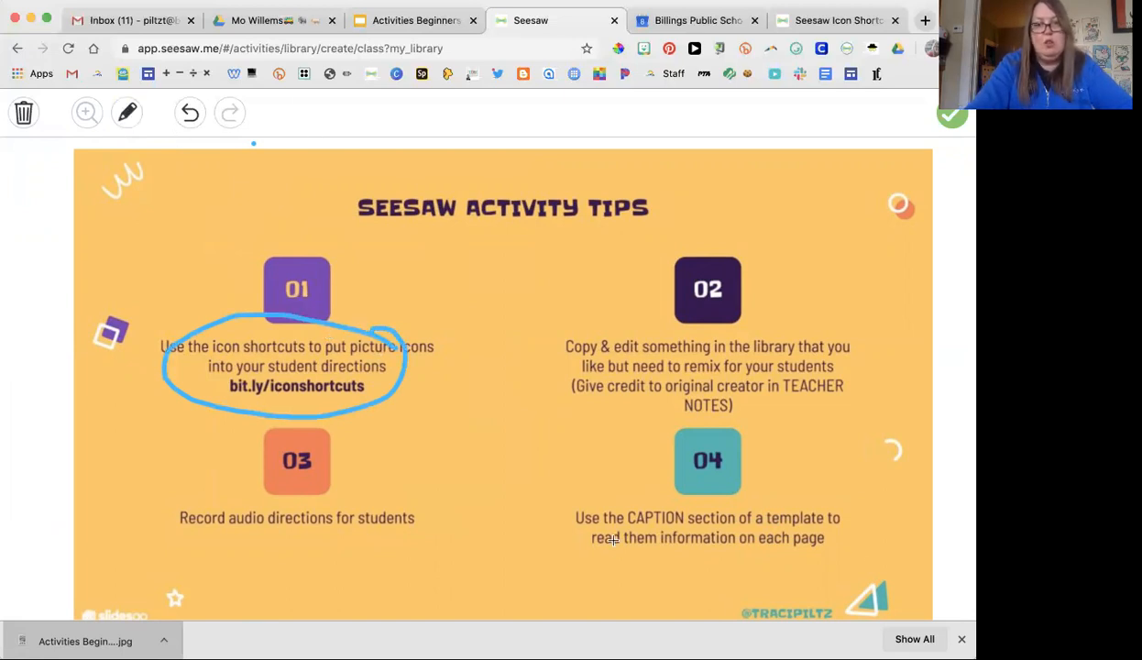
left_click(127, 113)
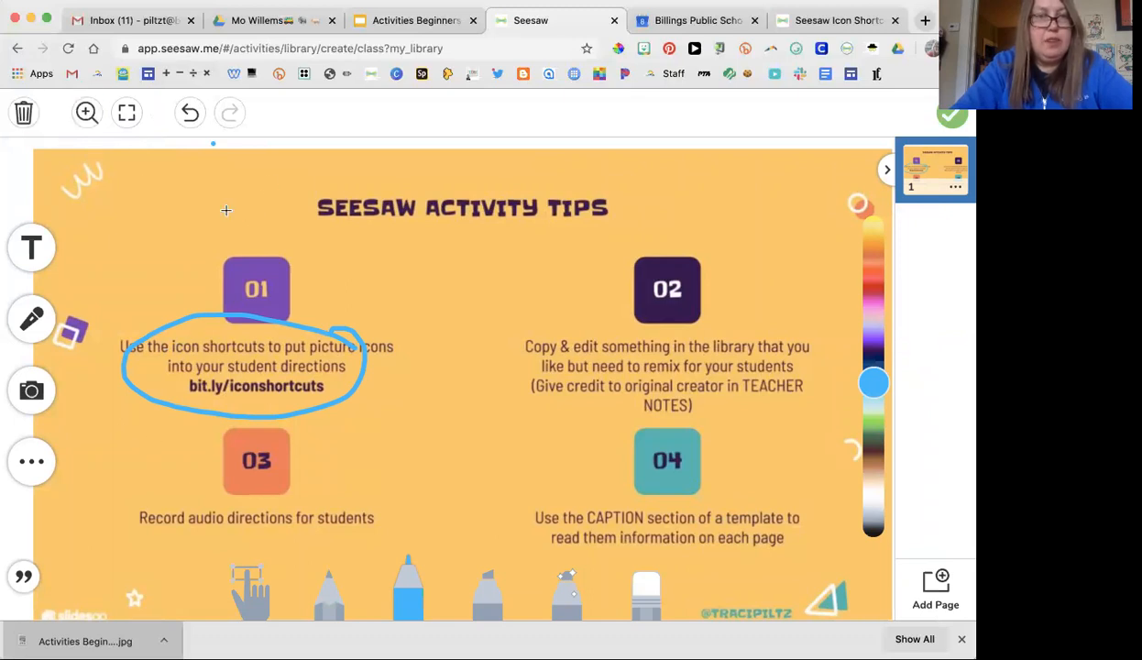
left_click(189, 112)
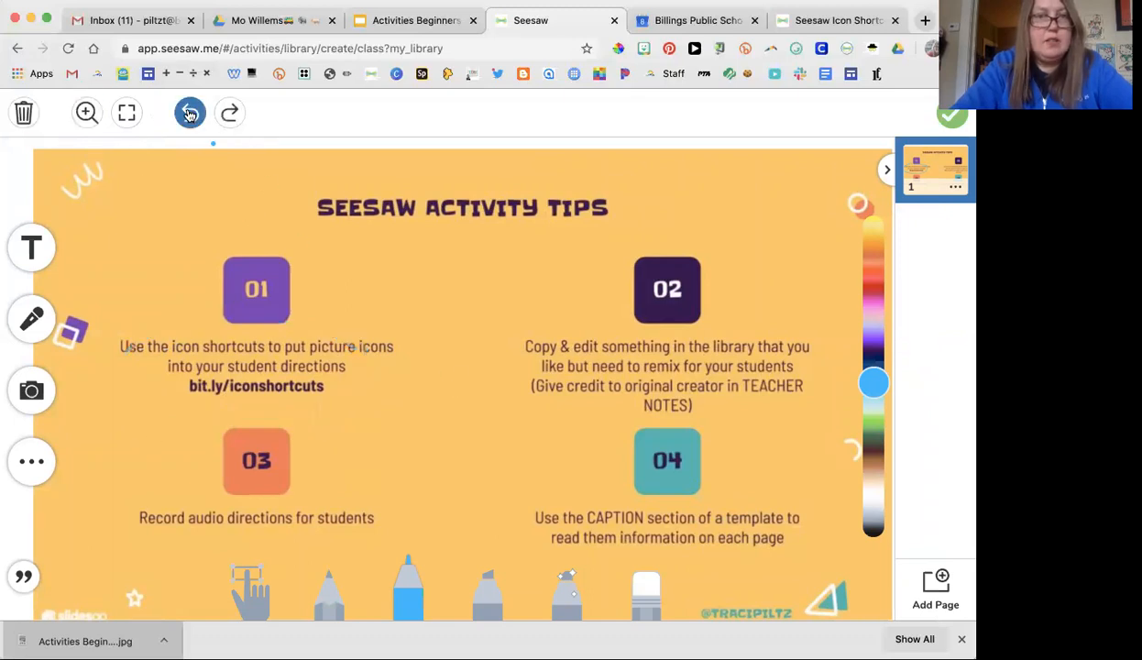
Delete the Seesaw Activity Tips slide image from the template page and show the options for adding a picture.
left_click(249, 573)
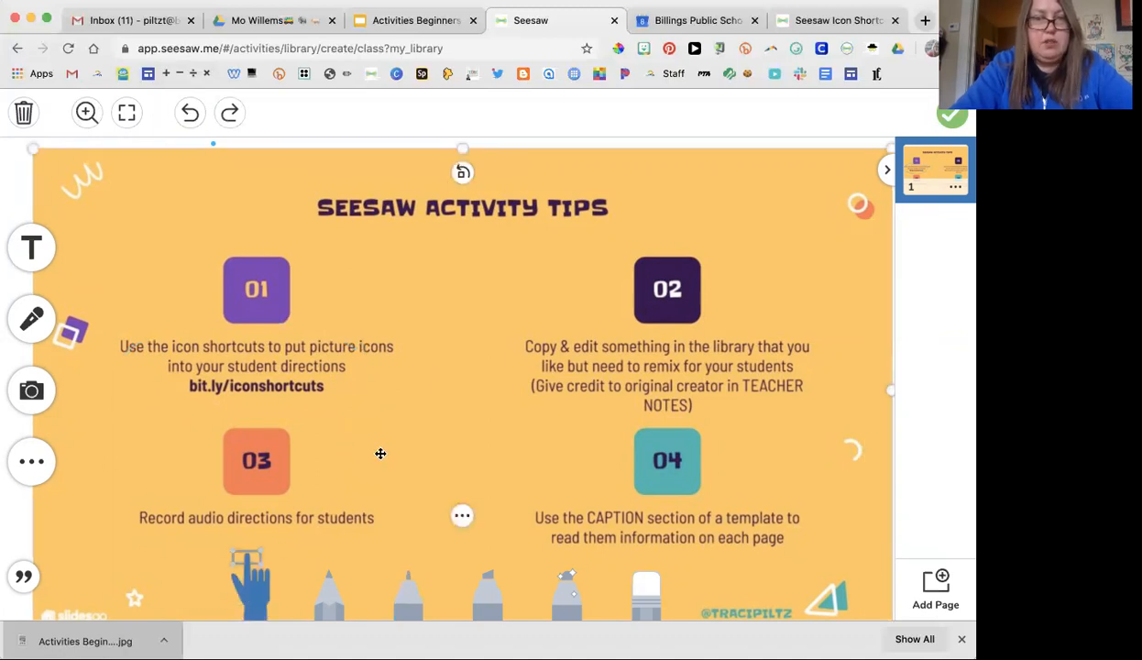
left_click(461, 513)
left_click(504, 478)
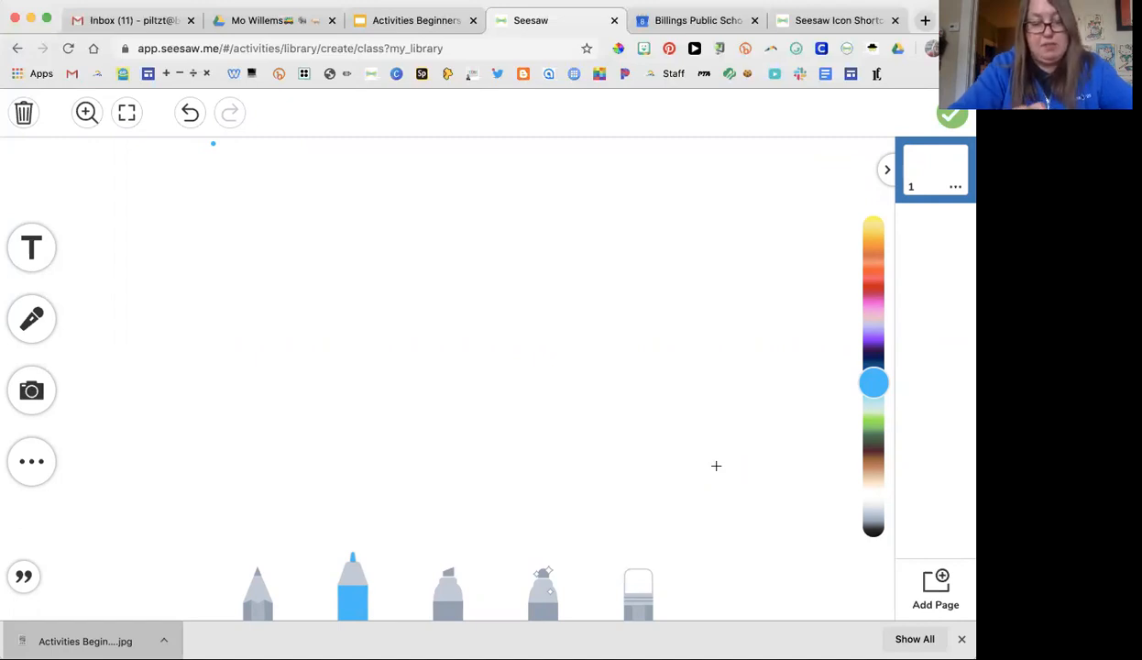
left_click(31, 391)
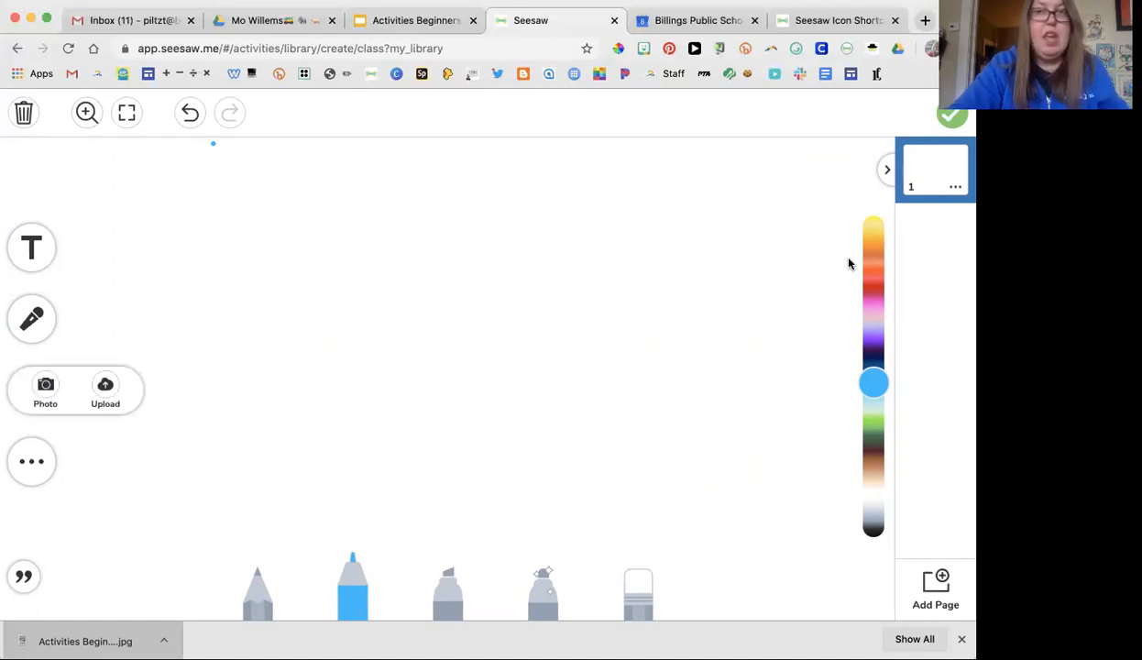
Search Google for "flat icon" in a new browser tab and open the Flaticon website.
left_click(925, 25)
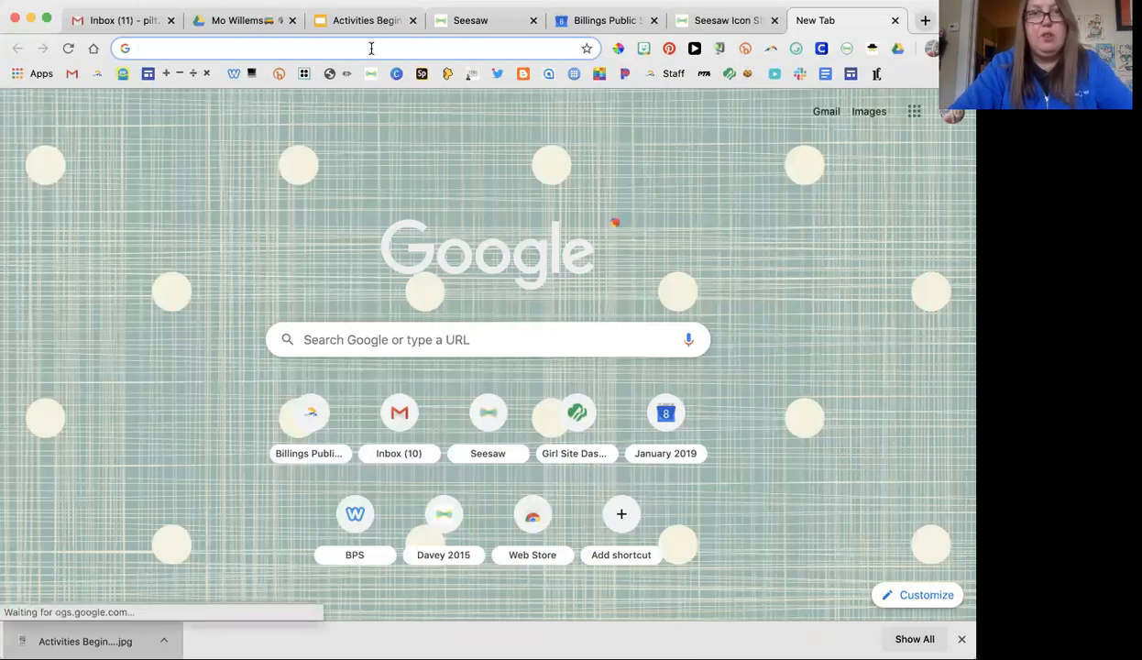
type("flat ic")
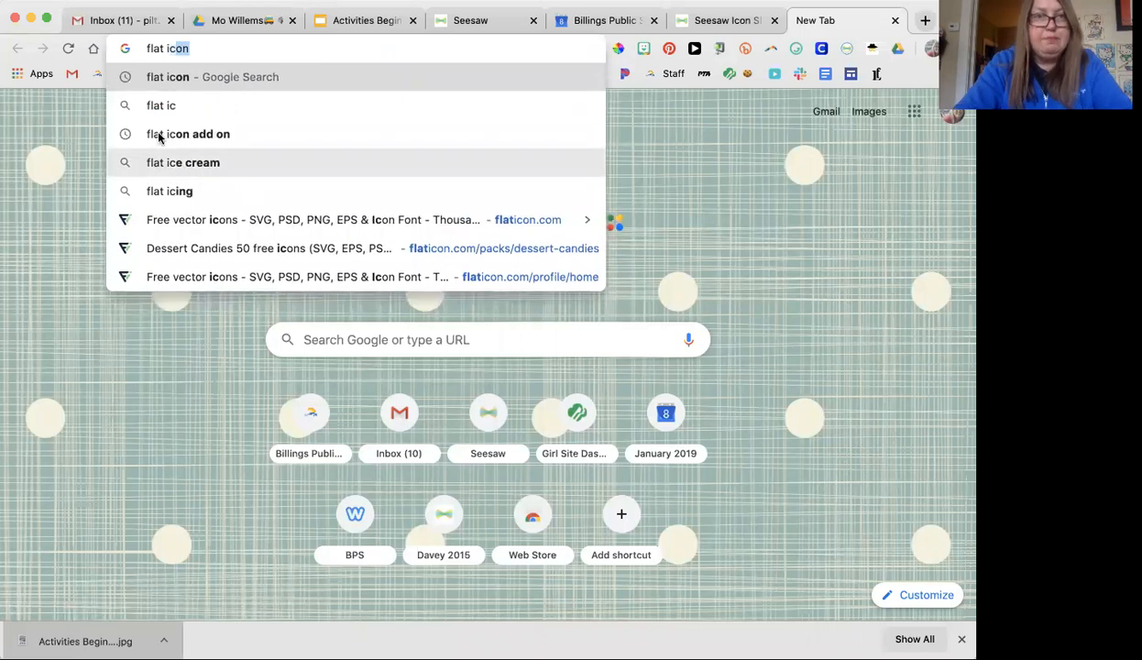
left_click(158, 79)
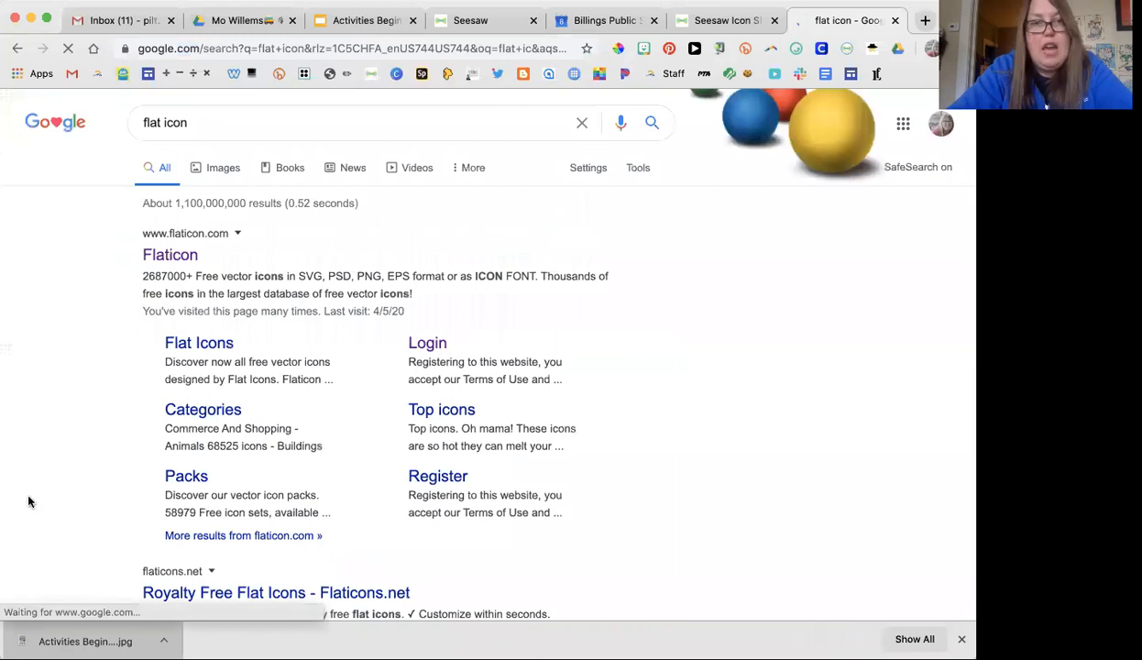
left_click(170, 254)
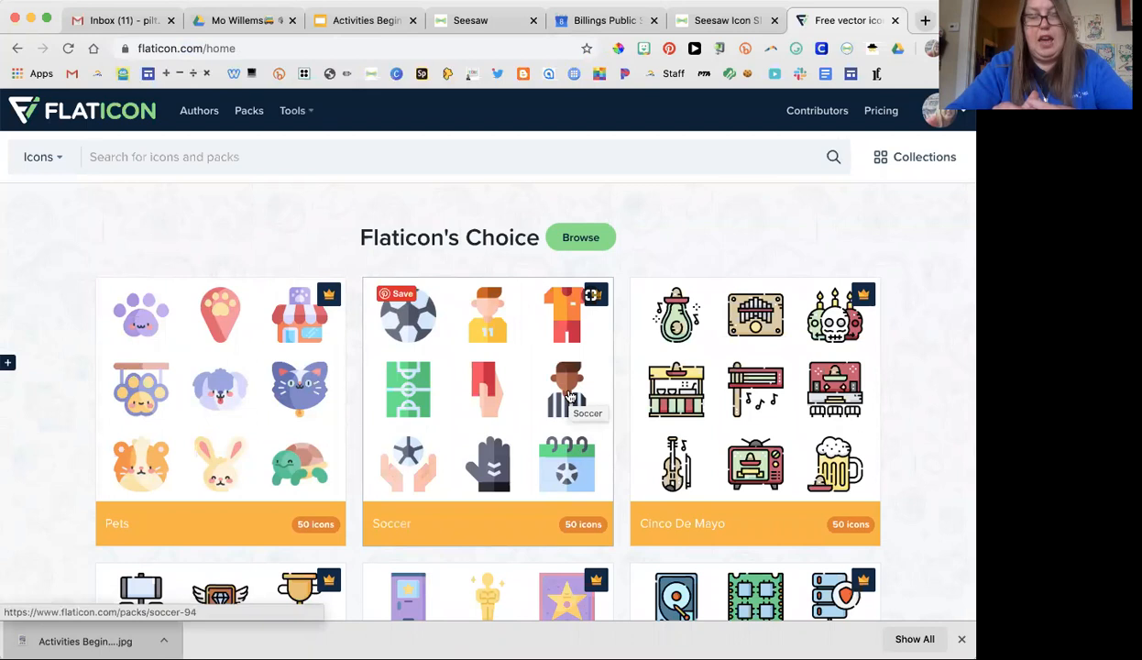
Search Flaticon for "bunny" and download the white sitting rabbit with pink ears as a PNG.
scroll(569, 396, "down", 1)
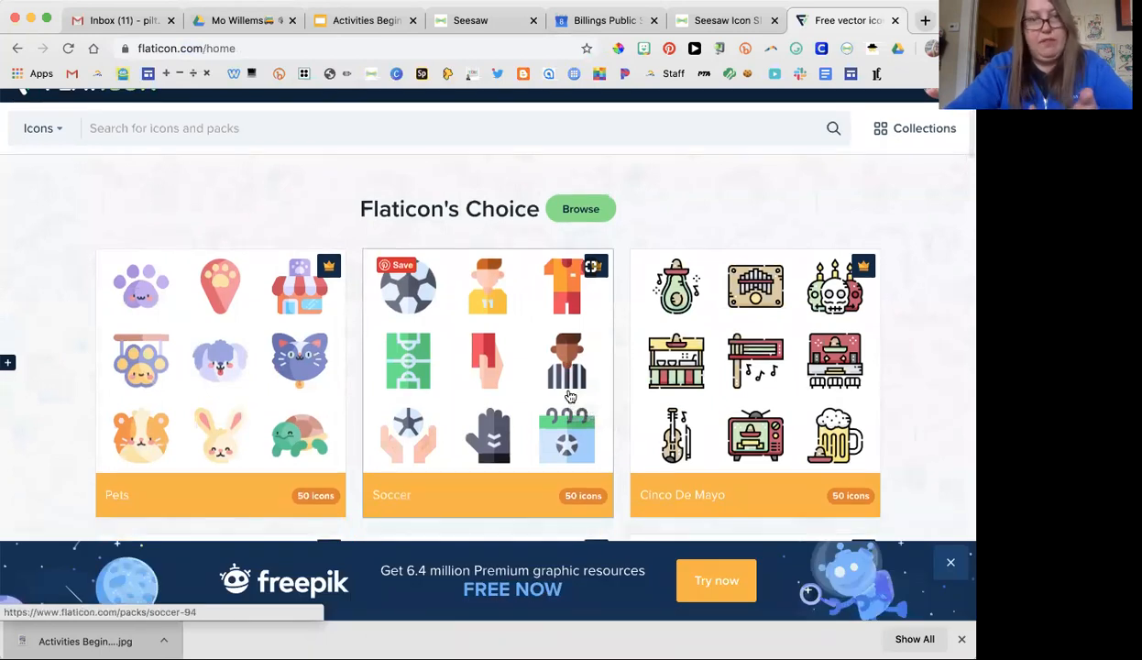
scroll(569, 396, "up", 1)
left_click(231, 158)
type("bunny")
key("Return")
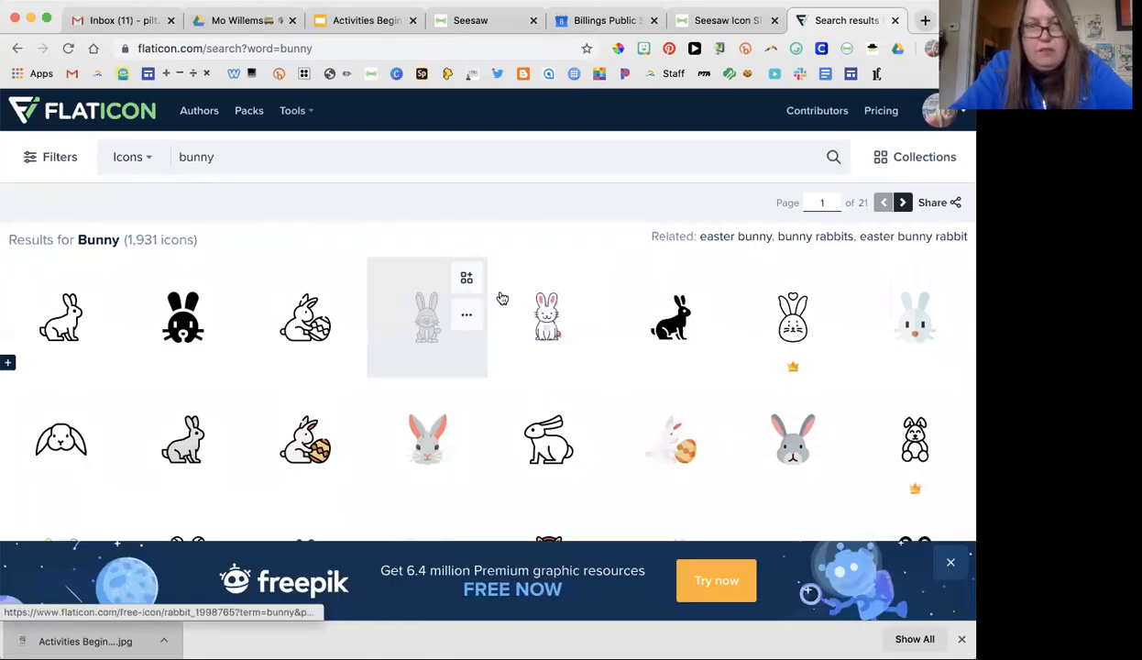
left_click(543, 327)
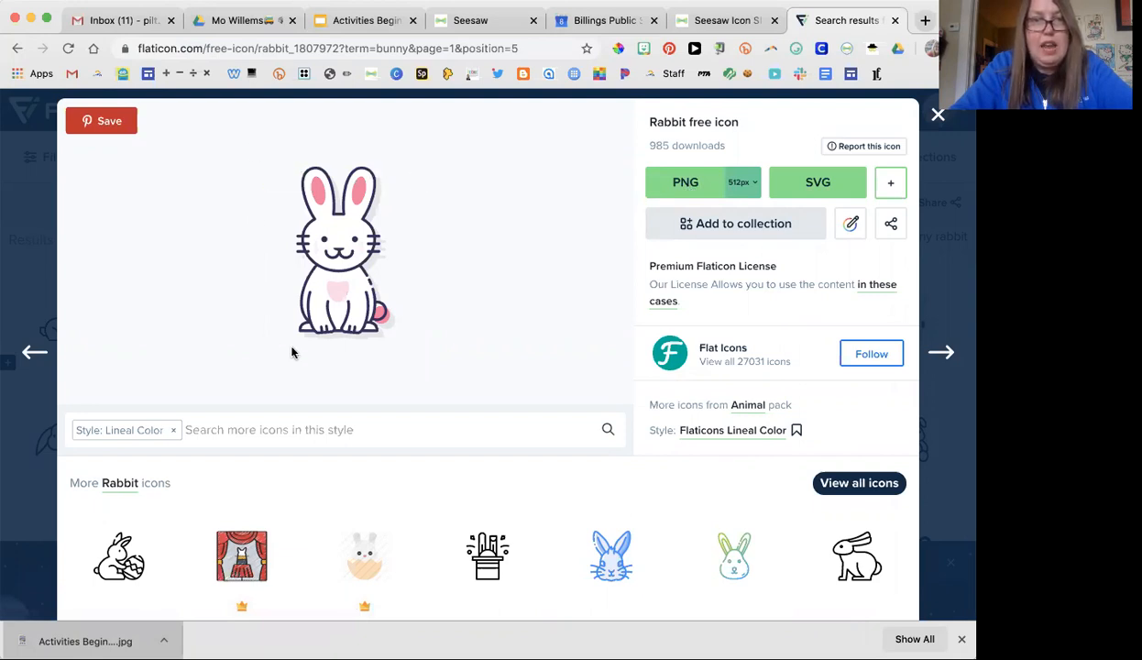
left_click(696, 179)
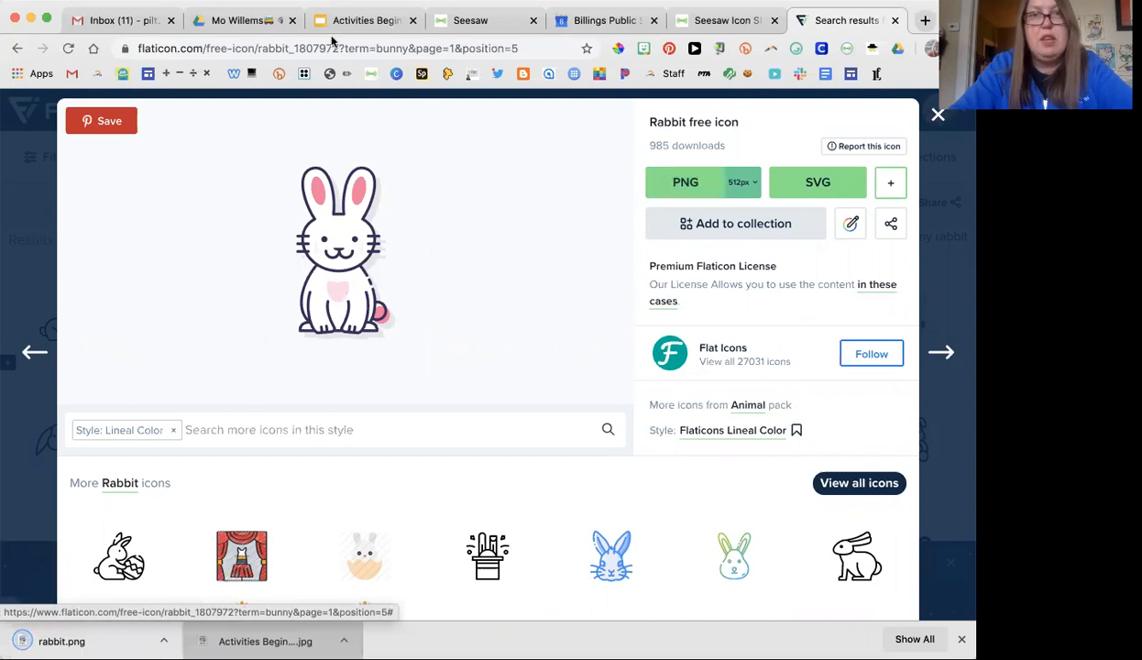
Switch back to Seesaw, place rabbit.png on the blank template page, and shrink it.
left_click(470, 20)
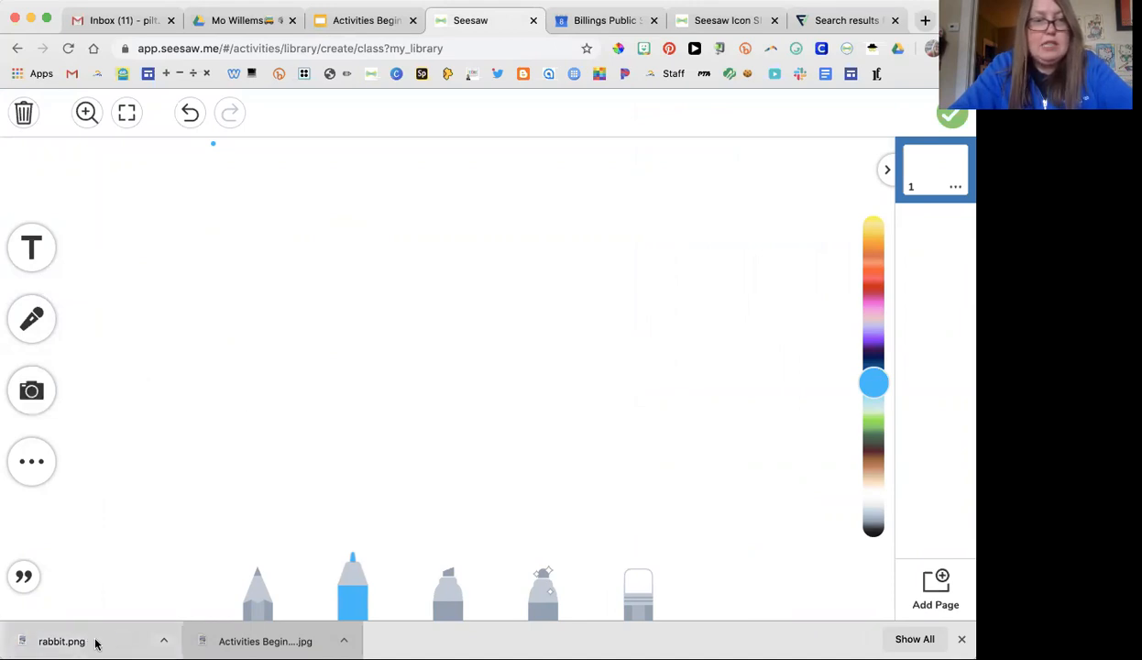
left_click_drag(96, 644, 297, 363)
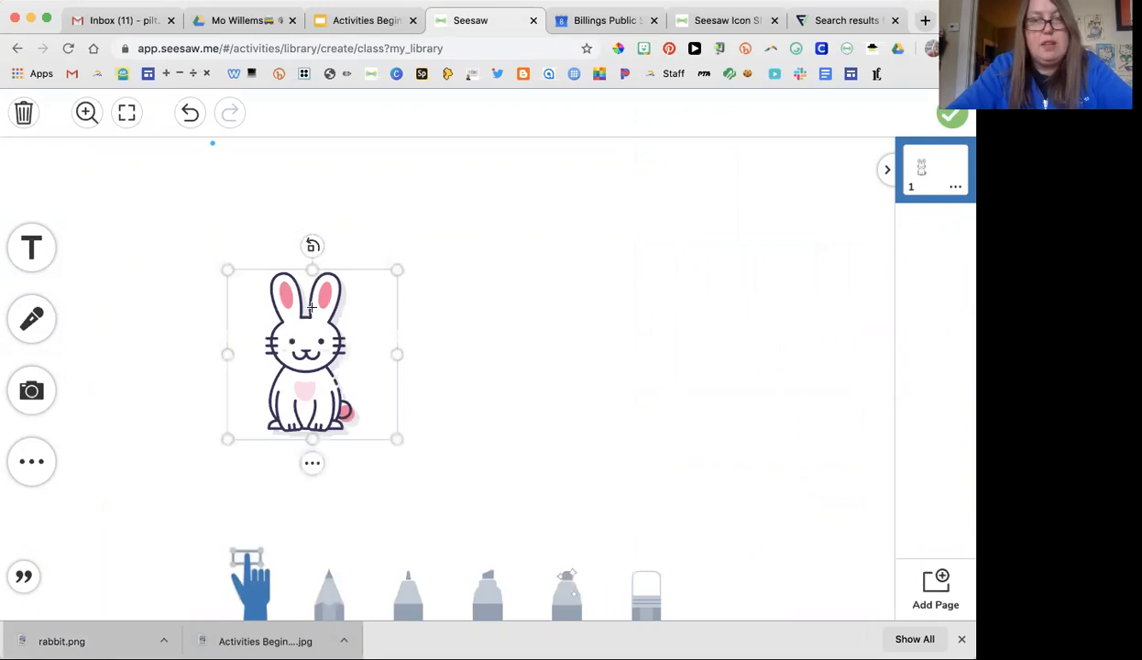
left_click(312, 462)
left_click(505, 407)
left_click_drag(299, 363, 267, 321)
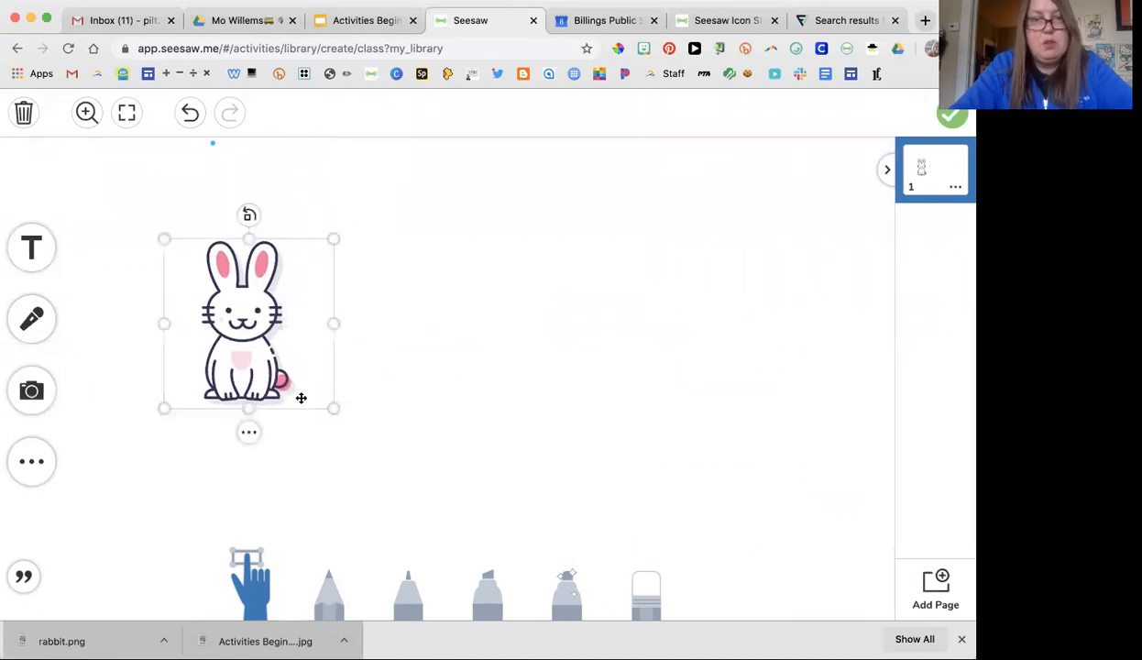
left_click_drag(333, 408, 226, 342)
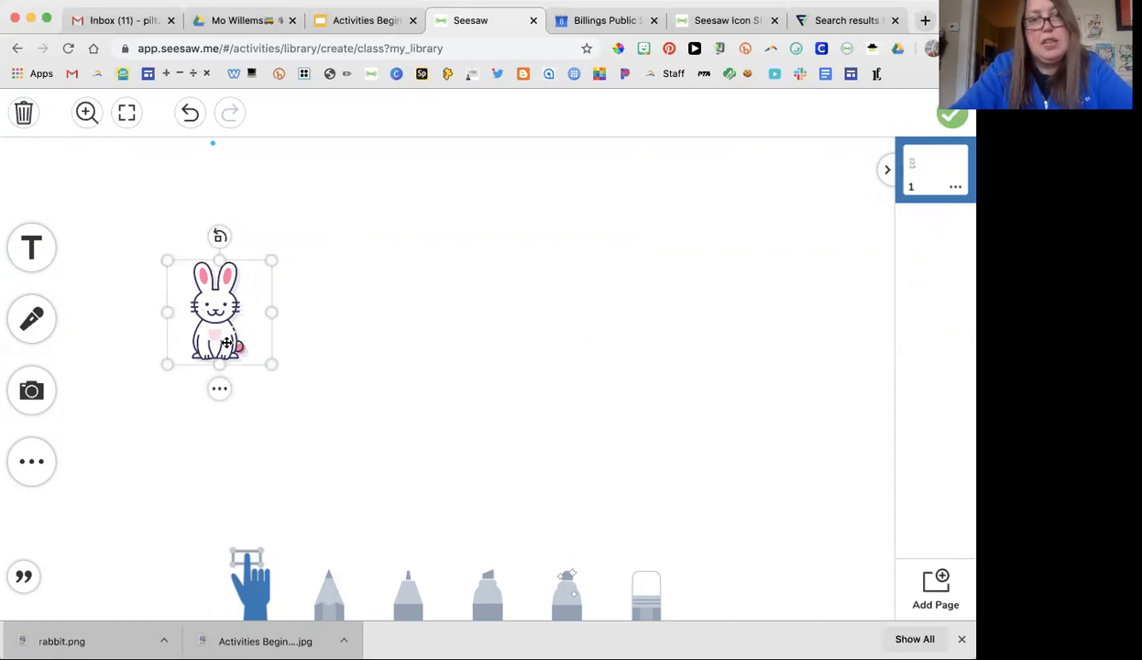
Duplicate the rabbit twice and paste five more copies onto the template page.
left_click(219, 388)
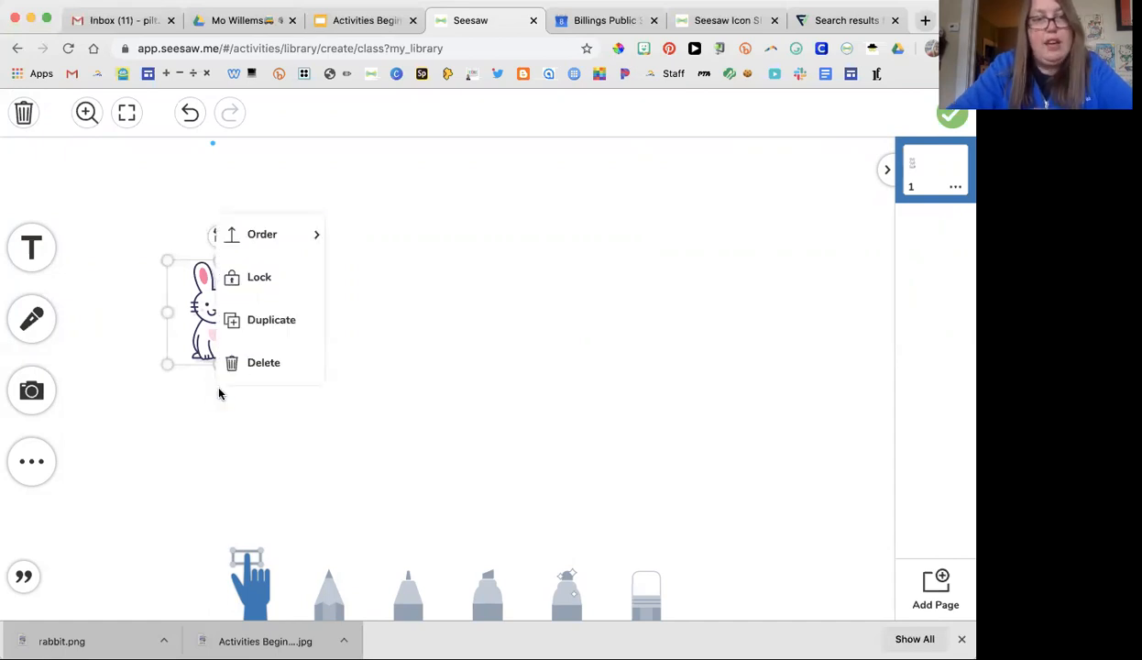
left_click(260, 331)
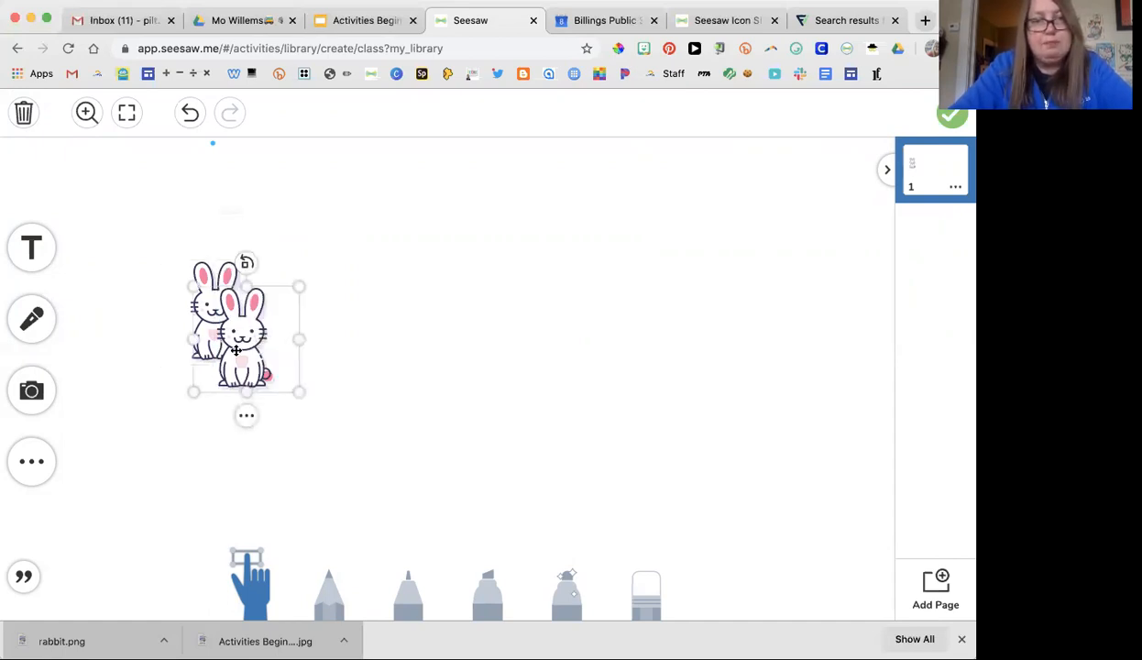
left_click(246, 416)
left_click(306, 359)
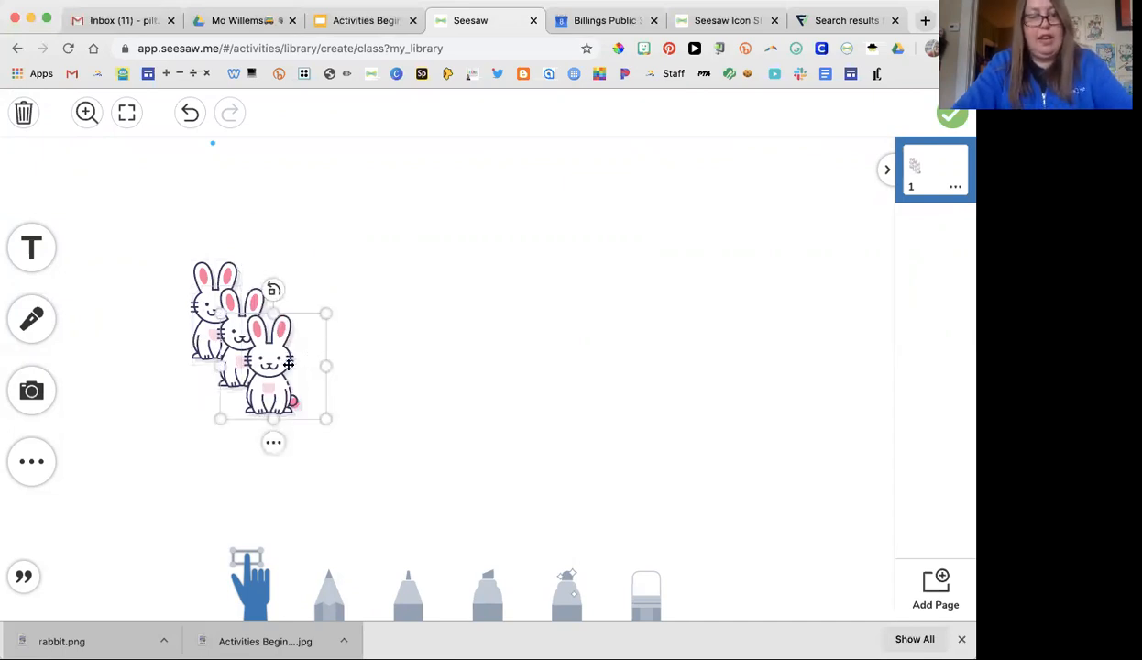
key("super+v")
key("super+v")
key("super+v")
key("super+v")
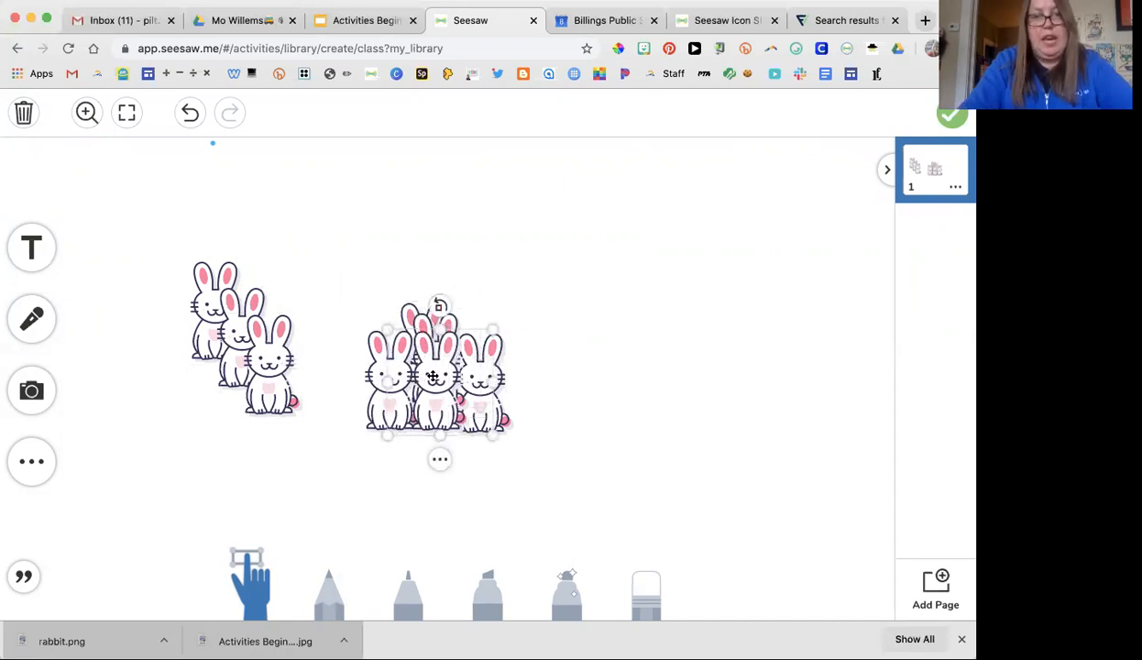
Spread the five pasted rabbits out around the original group of three.
left_click_drag(420, 364, 267, 237)
left_click_drag(385, 376, 343, 211)
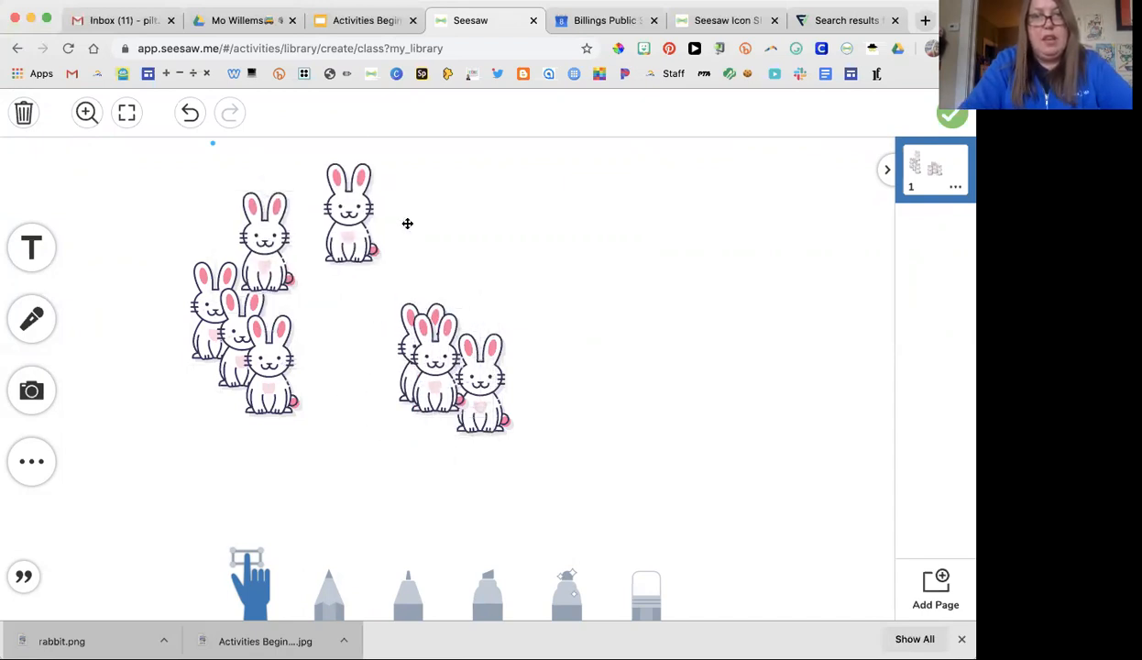
left_click_drag(422, 335, 332, 341)
left_click_drag(418, 357, 163, 443)
left_click_drag(481, 384, 266, 484)
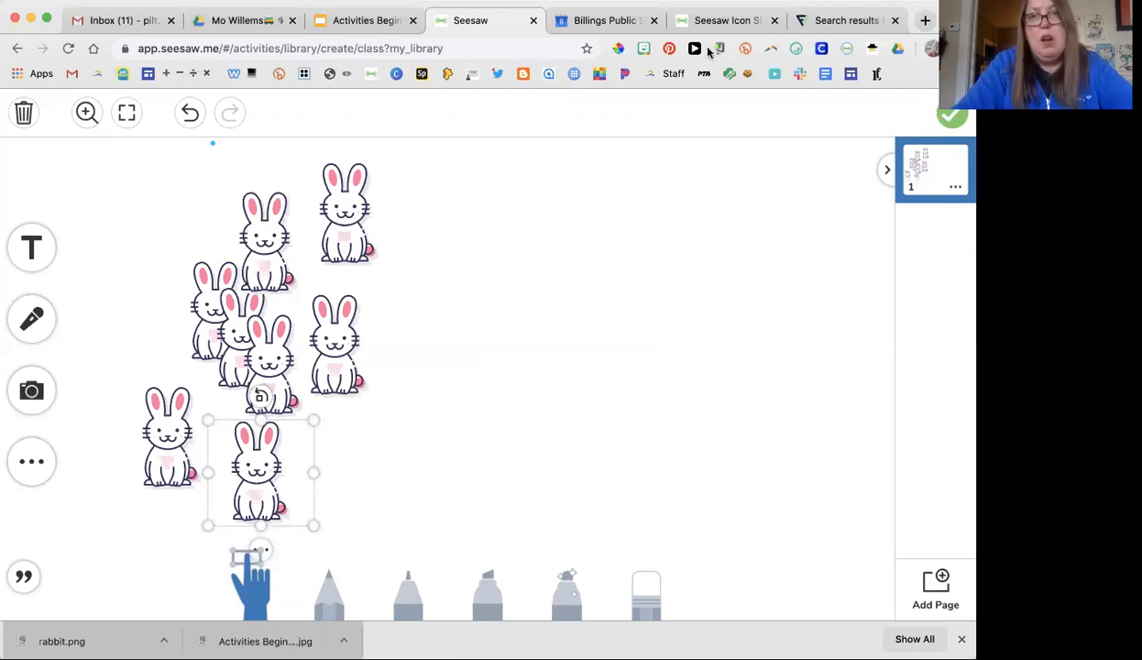
Switch to the Flaticon tab, close the rabbit icon's details, and search for "basket".
left_click(808, 24)
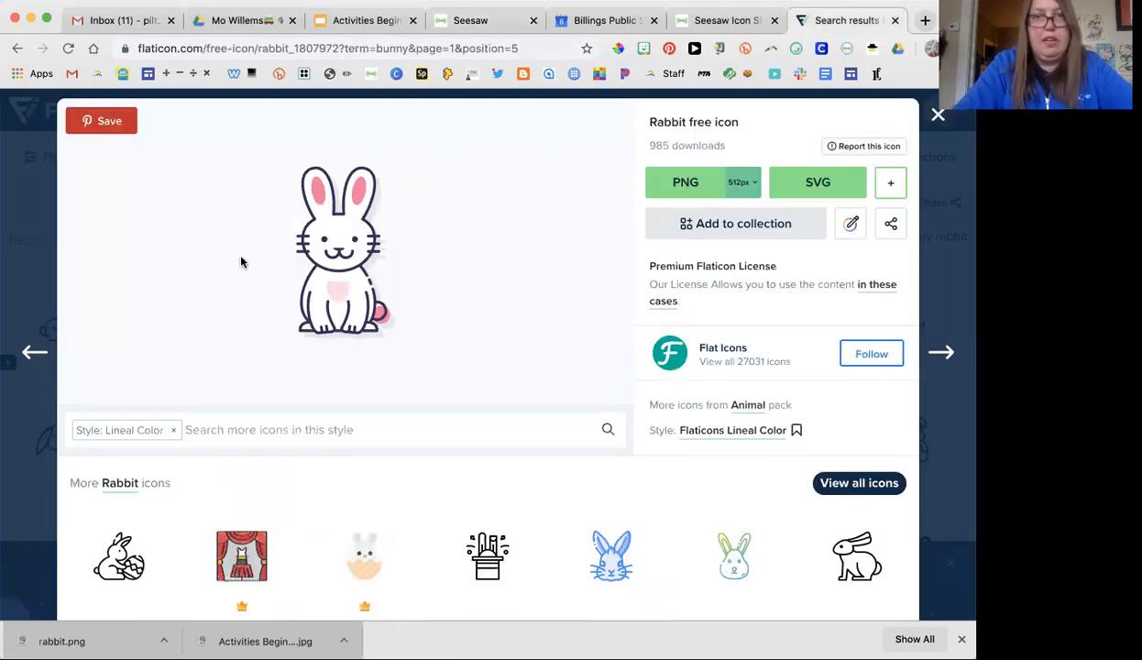
scroll(428, 323, "down", 2)
scroll(428, 324, "up", 2)
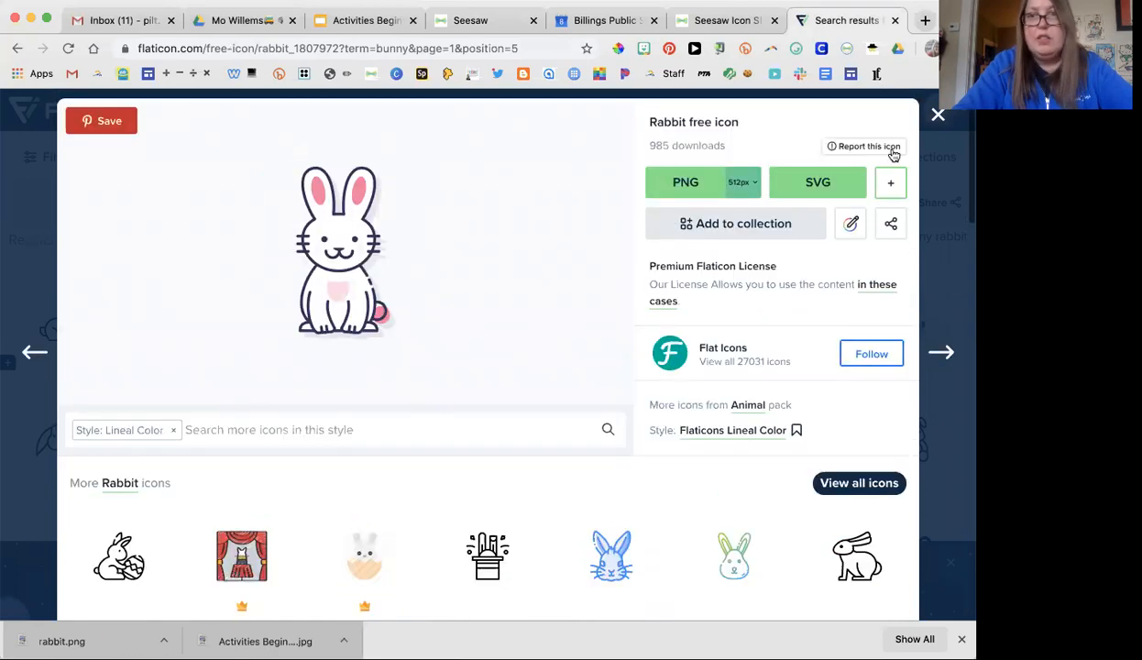
left_click(937, 119)
left_click(237, 161)
type("bunnyb")
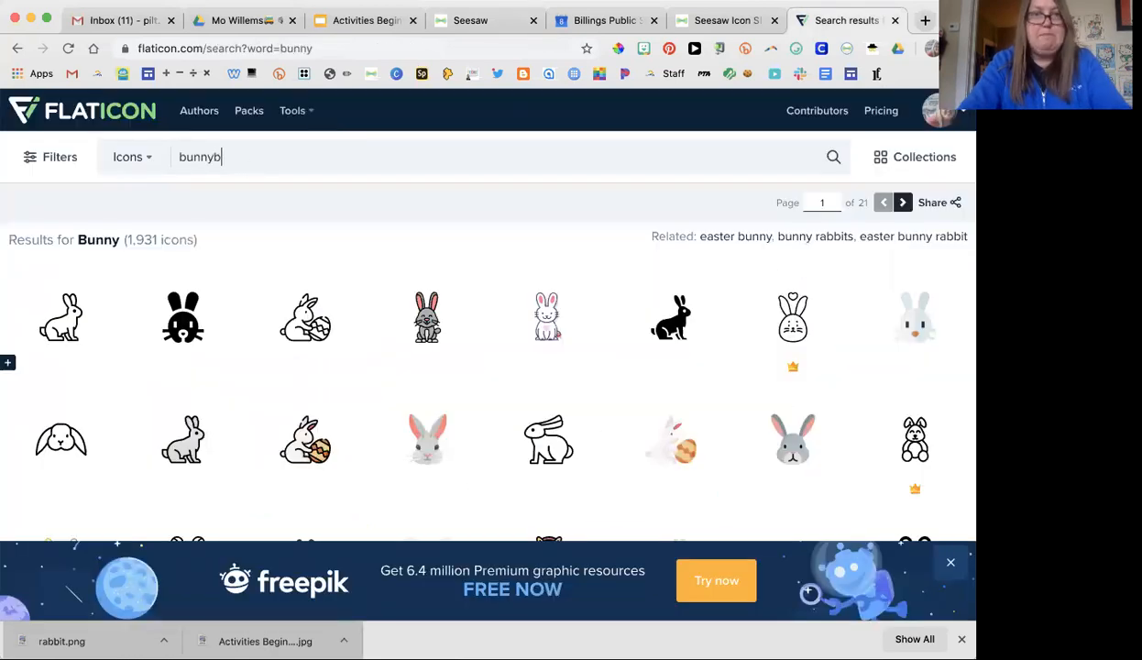
key("BackSpace")
key("BackSpace")
key("BackSpace")
key("BackSpace")
type("basket")
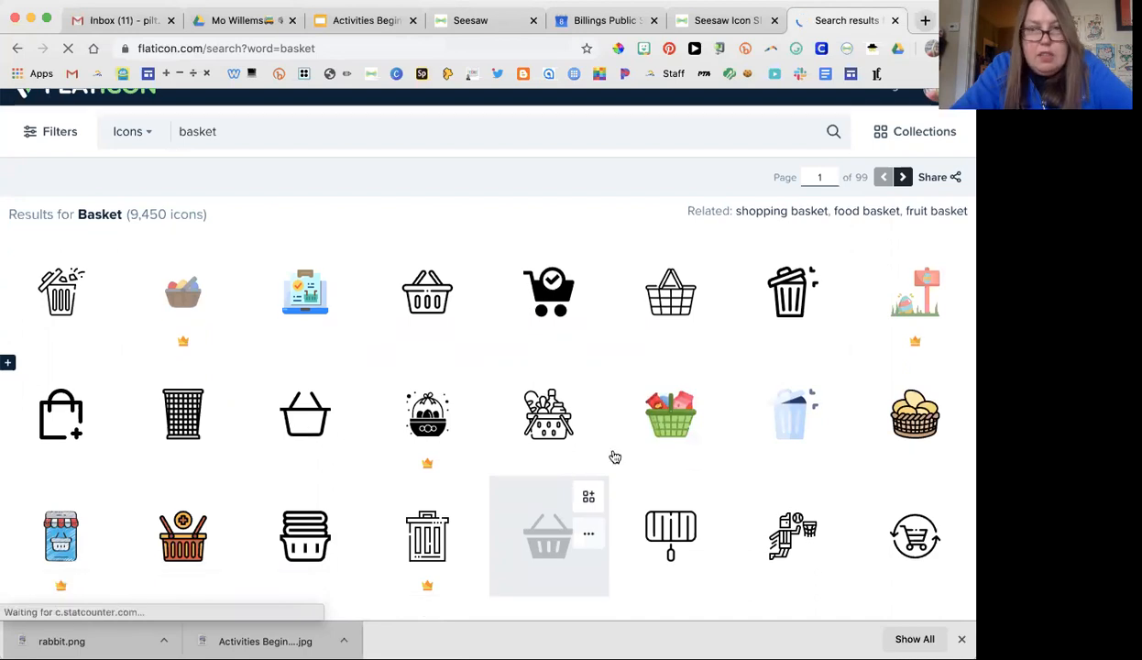
Find the wicker basket icon in the results, choose its flat orange-brown version, and download it as a PNG.
scroll(601, 449, "down", 1)
scroll(702, 457, "down", 3)
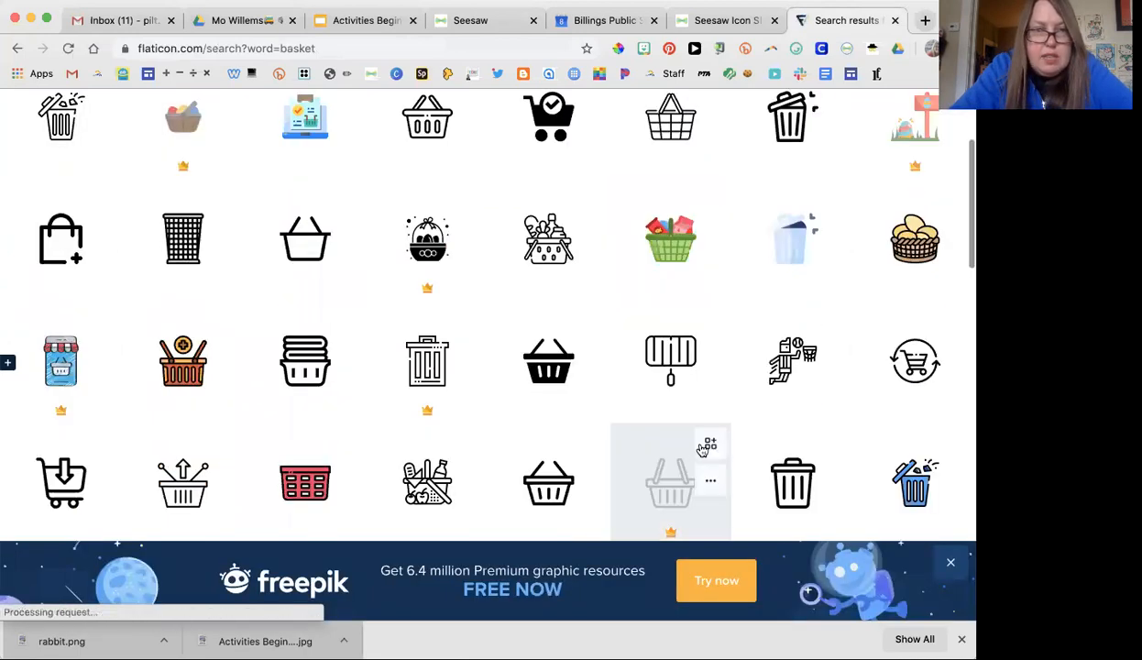
scroll(702, 449, "down", 3)
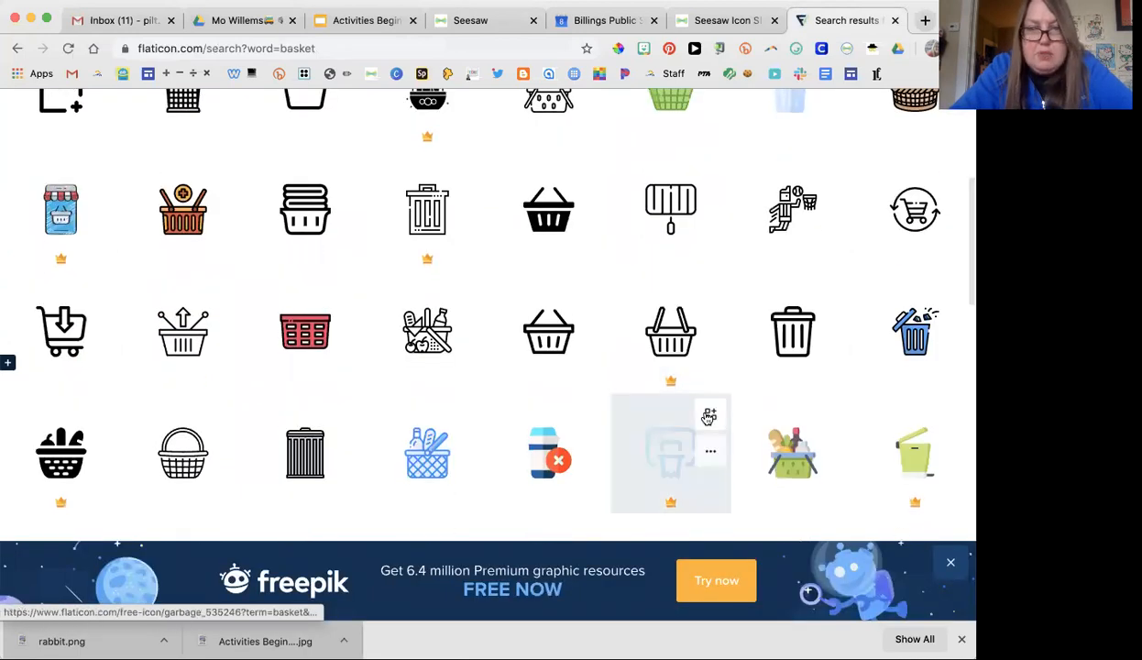
left_click(179, 473)
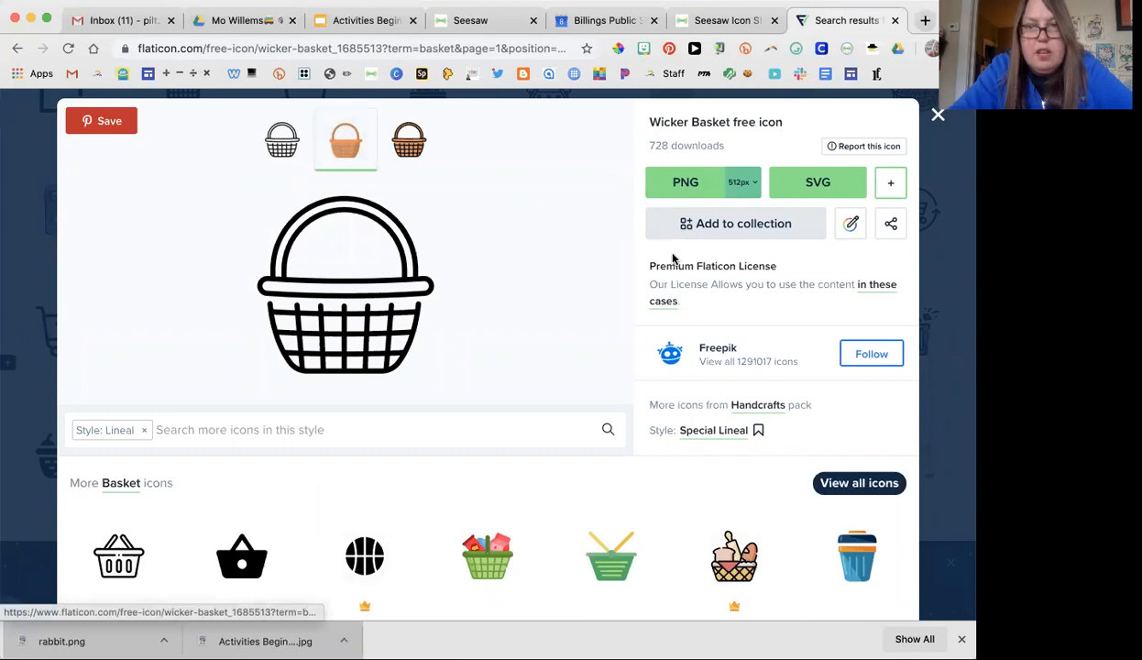
left_click(693, 195)
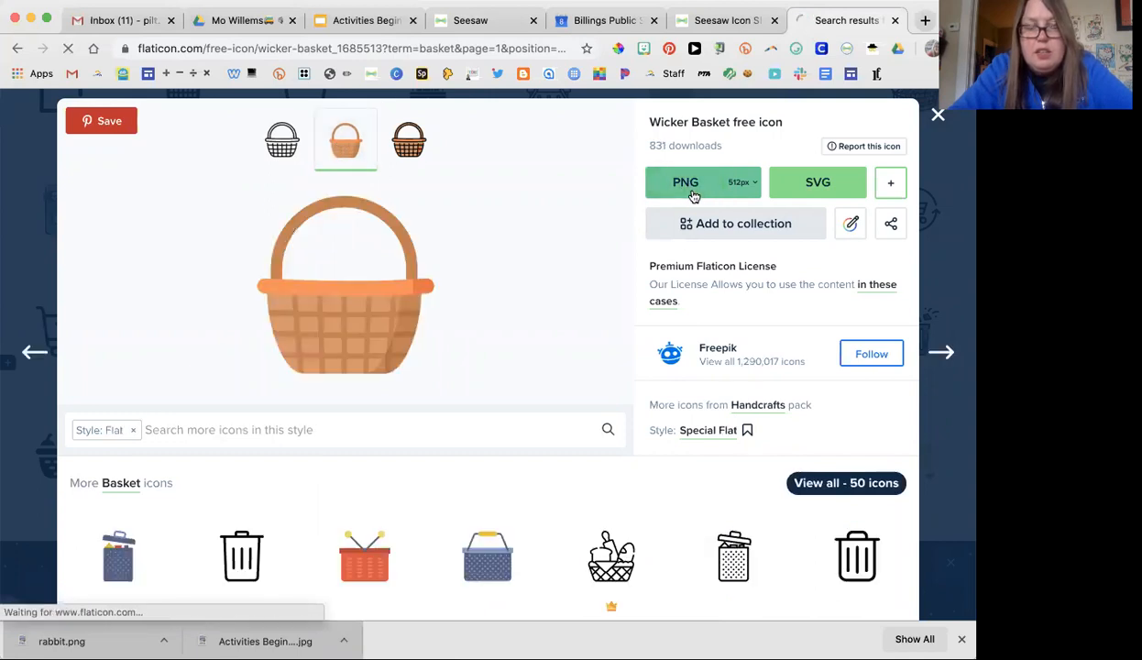
Switch back to Seesaw, place wicker-basket.png on the page, and enlarge it to fill the space beside the rabbits.
left_click(472, 20)
left_click_drag(99, 629, 532, 305)
left_click_drag(616, 428, 833, 581)
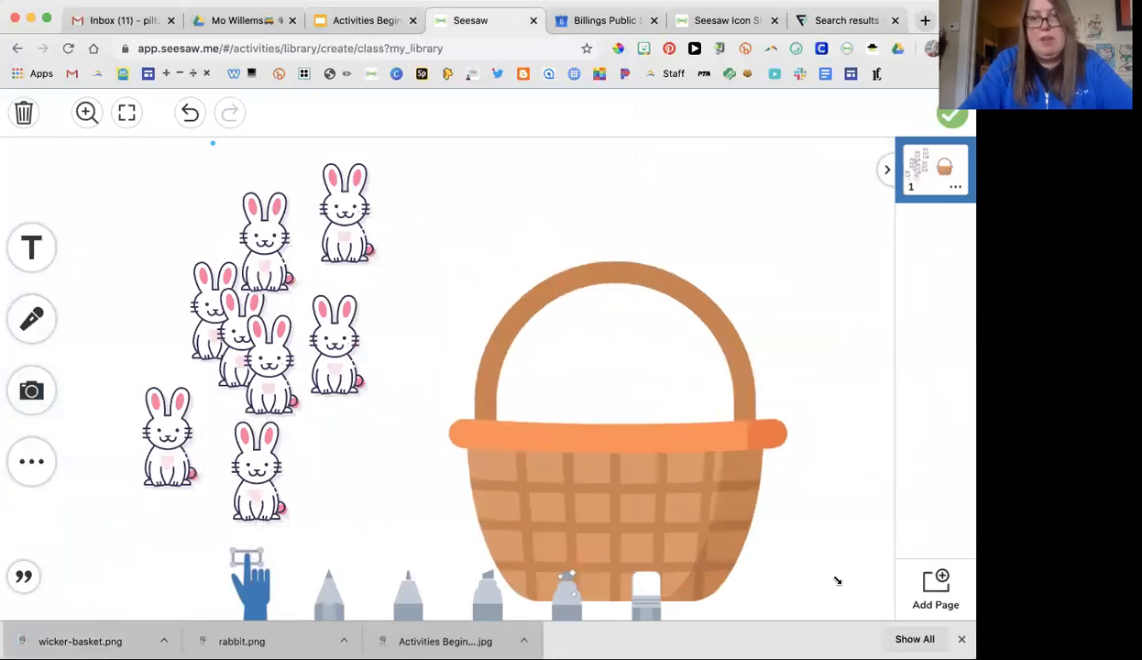
left_click_drag(685, 481, 715, 387)
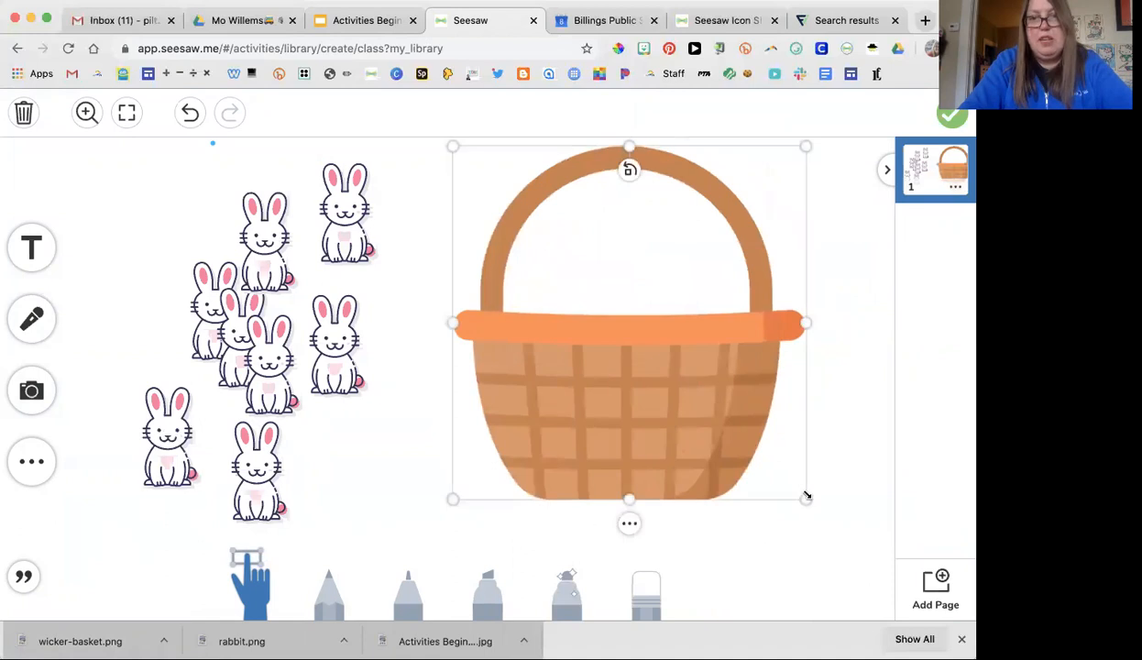
left_click_drag(806, 499, 854, 552)
left_click_drag(773, 451, 771, 457)
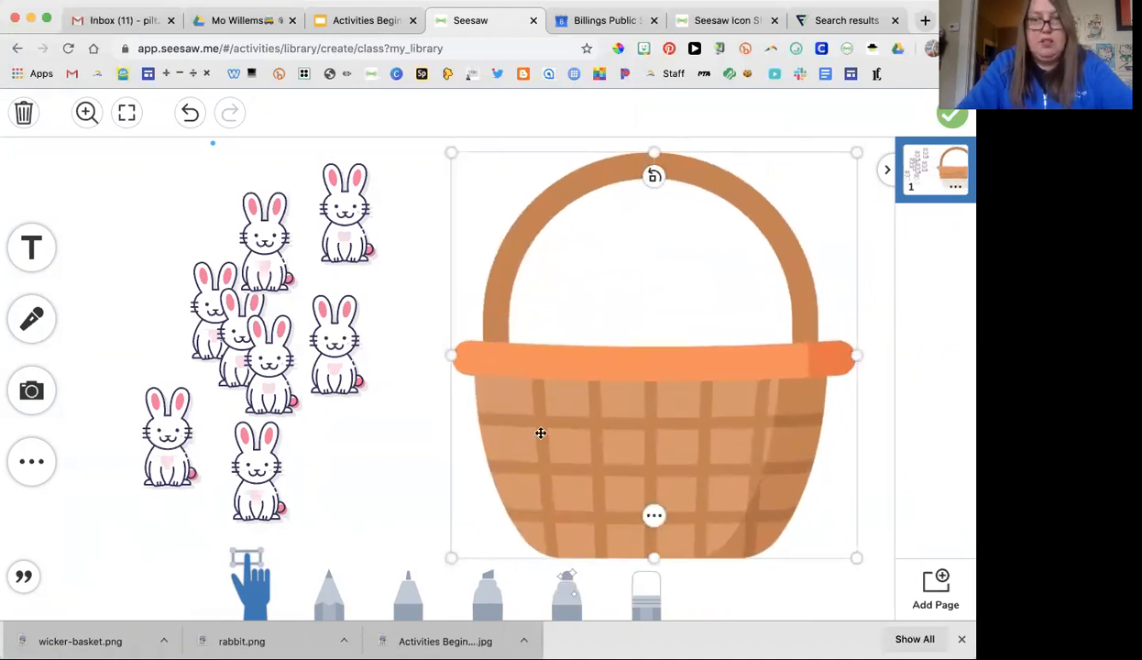
Send the basket to the back so that it sits behind the rabbits.
left_click(653, 515)
mouse_move(620, 359)
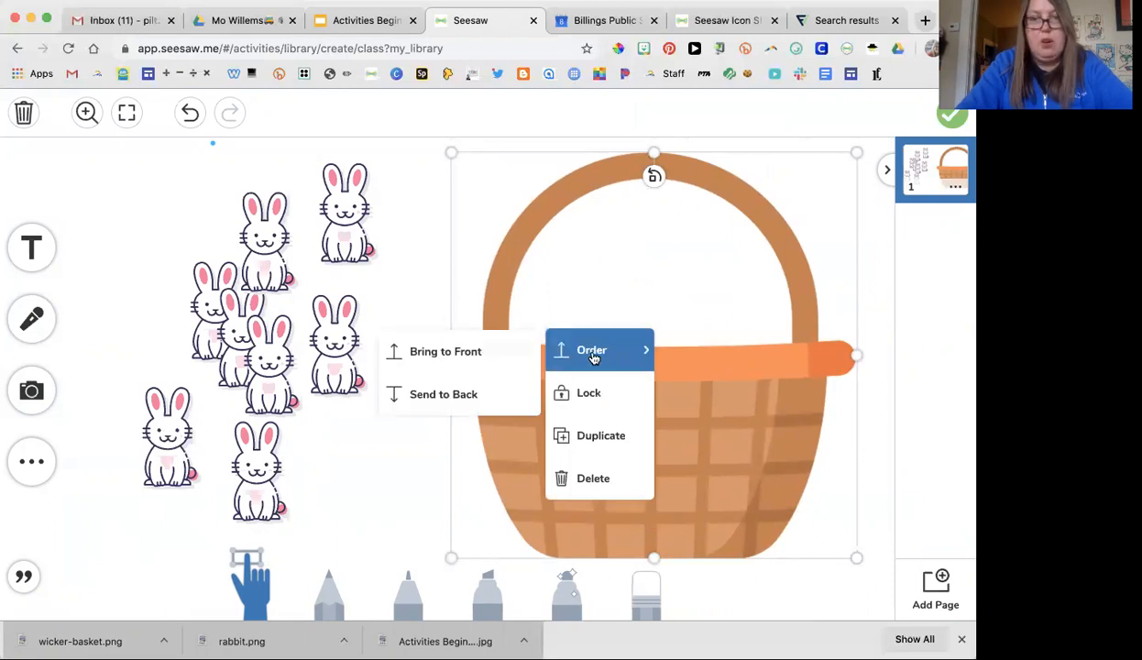
left_click(519, 393)
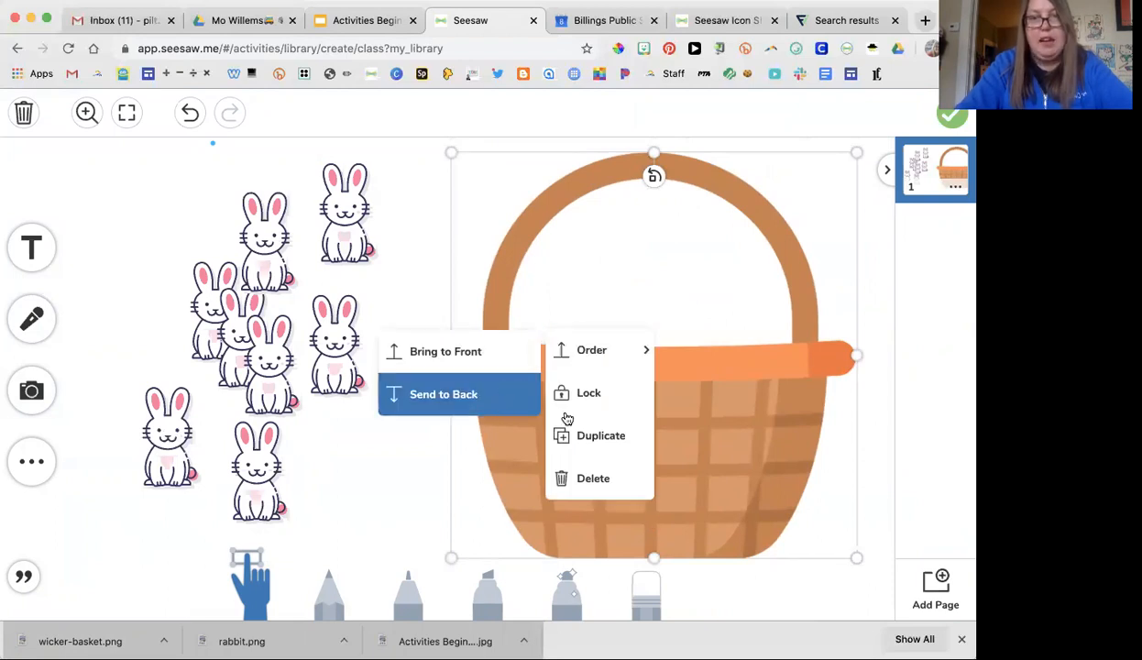
left_click(362, 513)
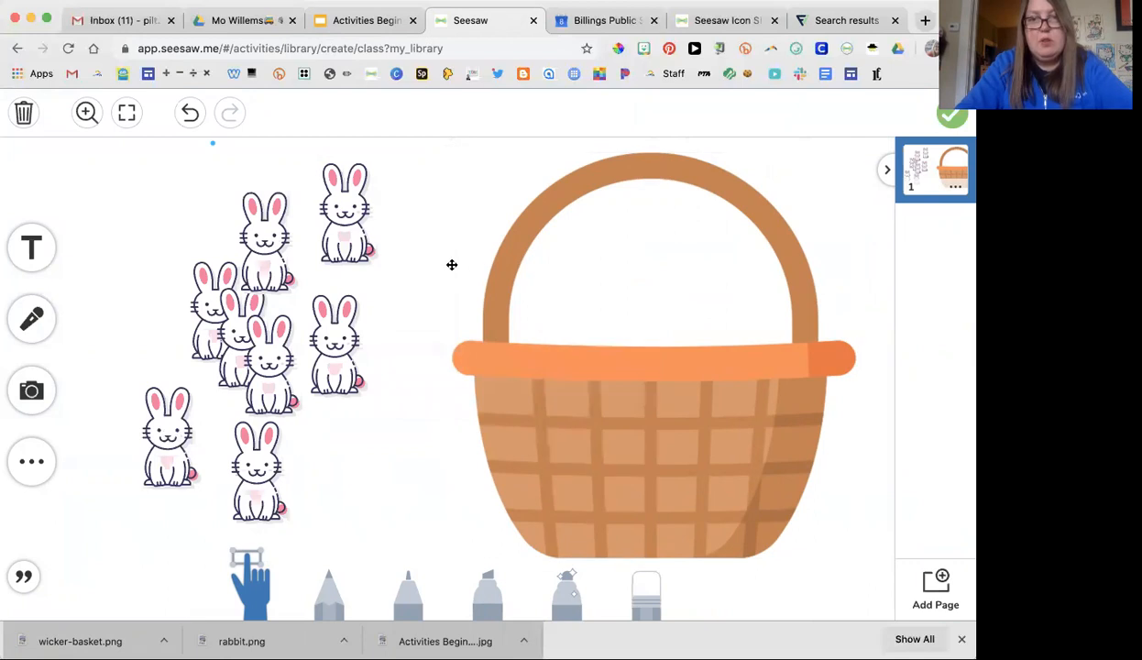
Try moving a rabbit onto the basket and reposition the two rabbits nearest to it.
left_click_drag(350, 237, 552, 320)
left_click_drag(339, 353, 344, 212)
left_click_drag(530, 284, 364, 319)
Lock the basket in place on the page.
left_click(710, 465)
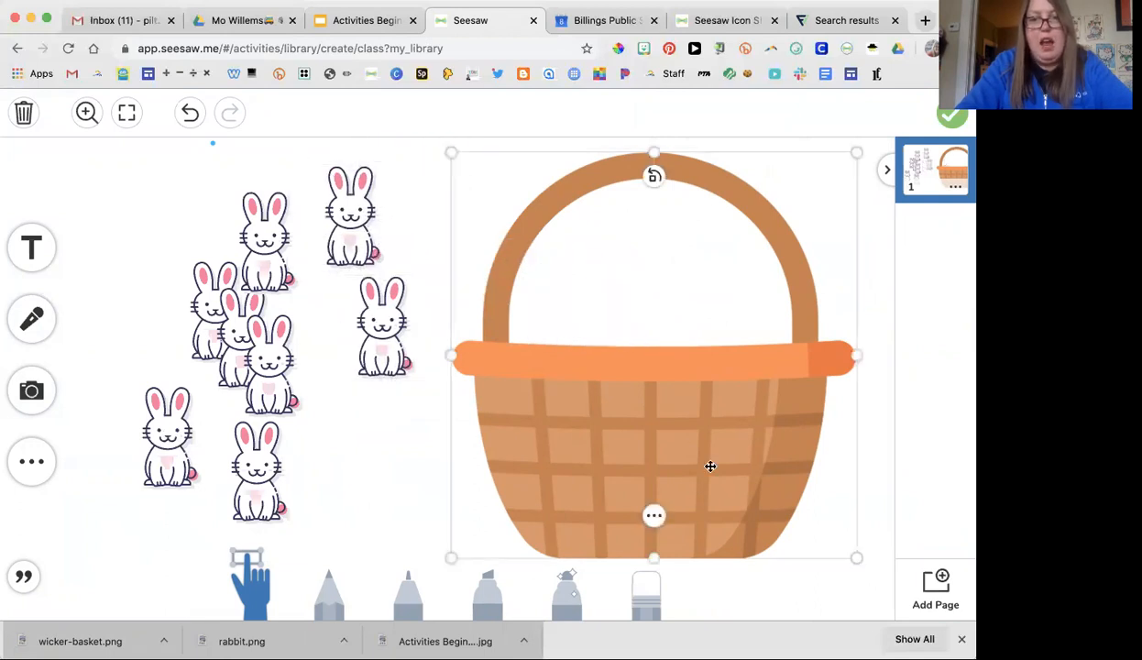
left_click(652, 517)
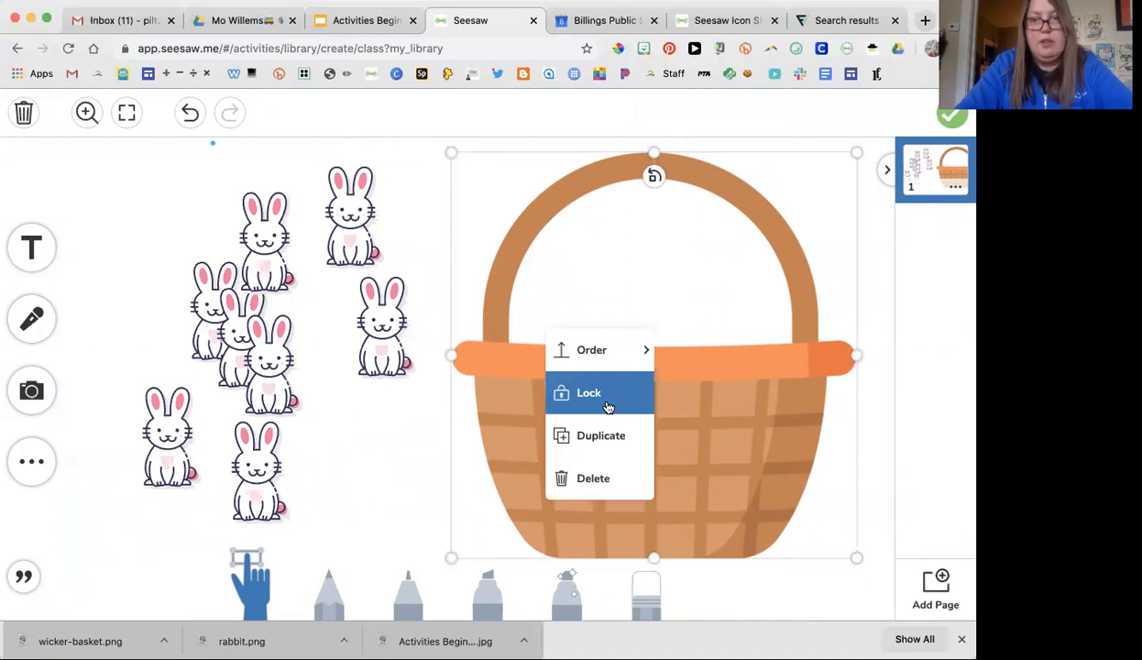
left_click(606, 396)
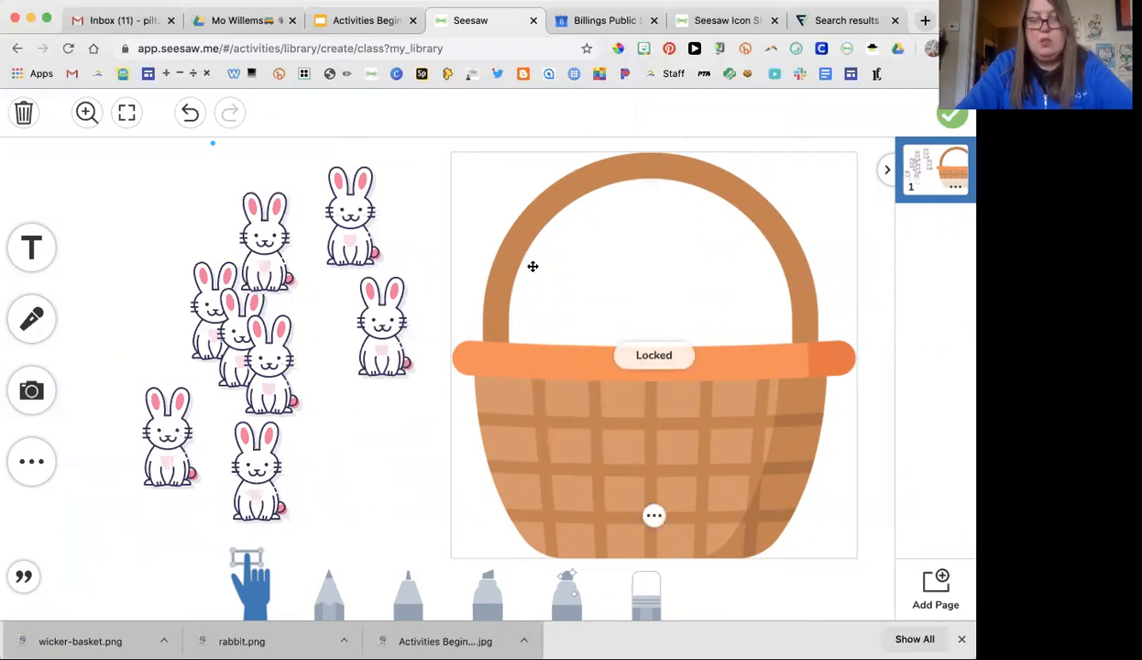
left_click(382, 440)
Move the two rabbits nearest the locked basket to new spots beside it.
mouse_move(370, 352)
left_mouse_down()
mouse_move(545, 371)
mouse_move(388, 332)
mouse_move(513, 367)
mouse_move(372, 370)
left_mouse_up()
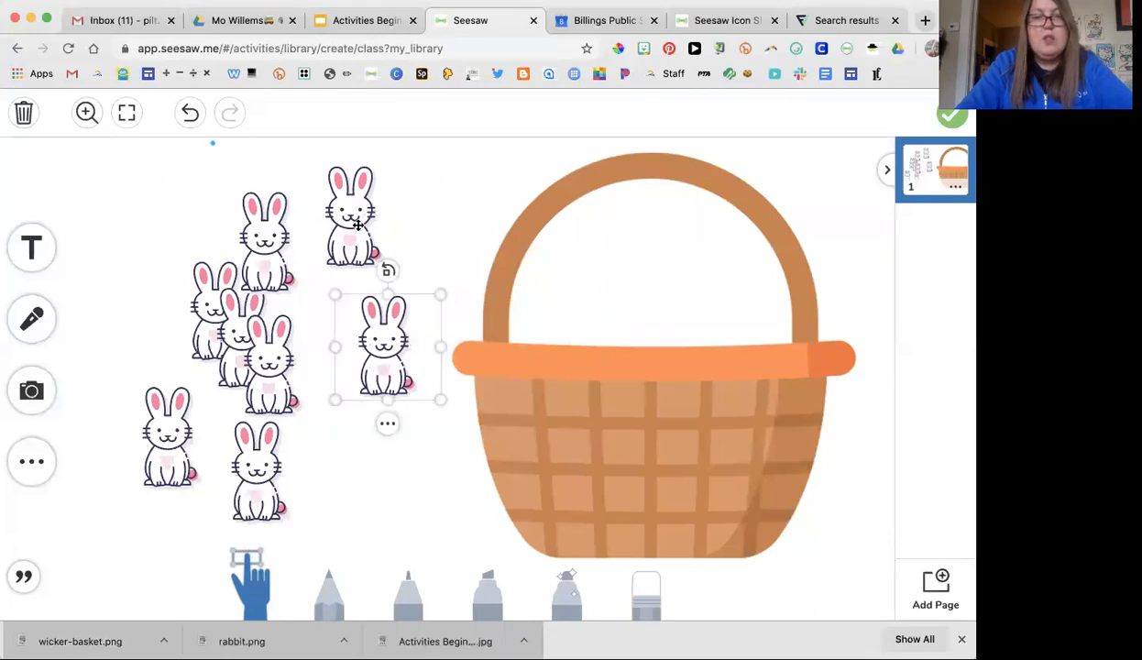
left_click_drag(355, 221, 388, 214)
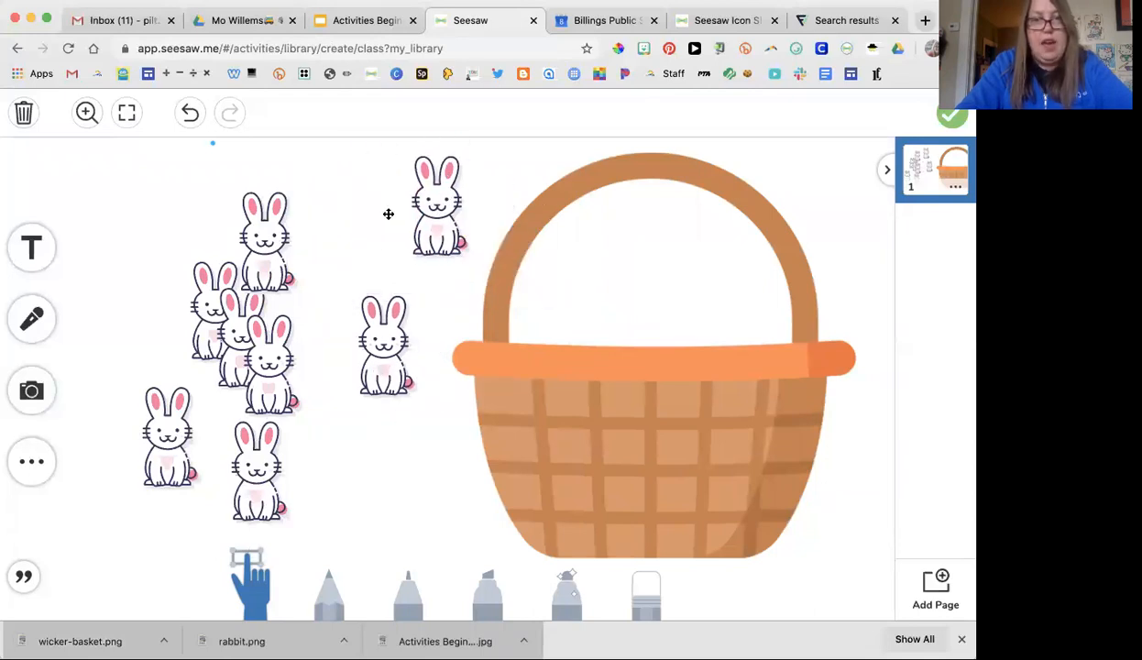
mouse_move(359, 346)
left_mouse_down()
mouse_move(528, 291)
mouse_move(352, 355)
left_mouse_up()
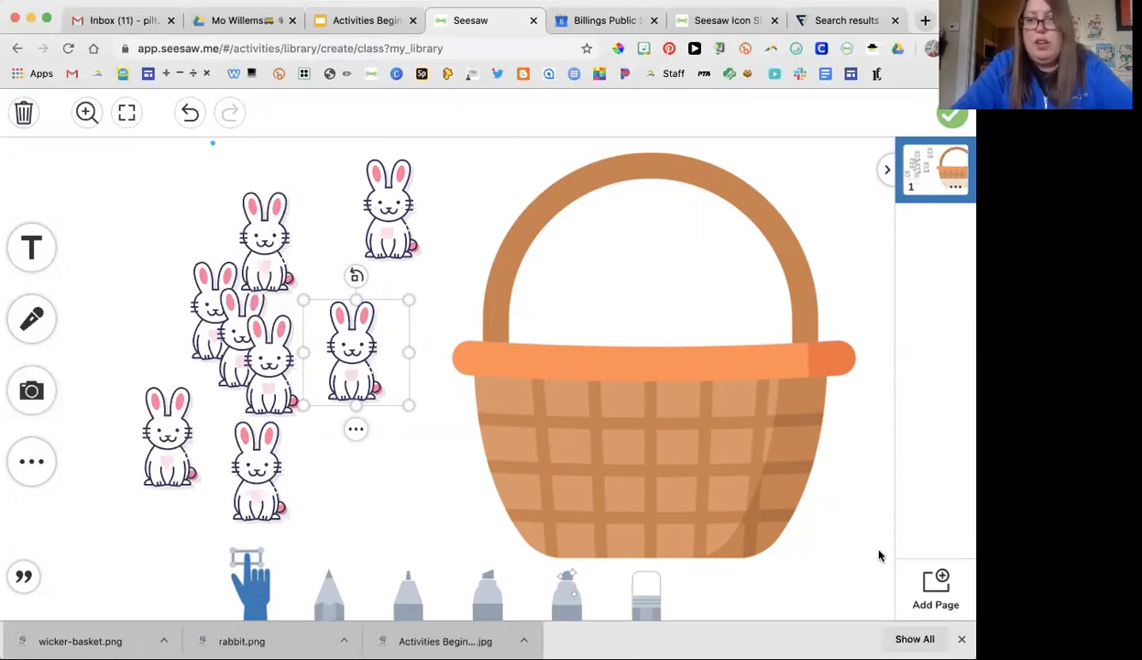
Add a second page and insert the blue hundreds grid and green tens rod shapes, placing the rod clear of the grid.
left_click(907, 579)
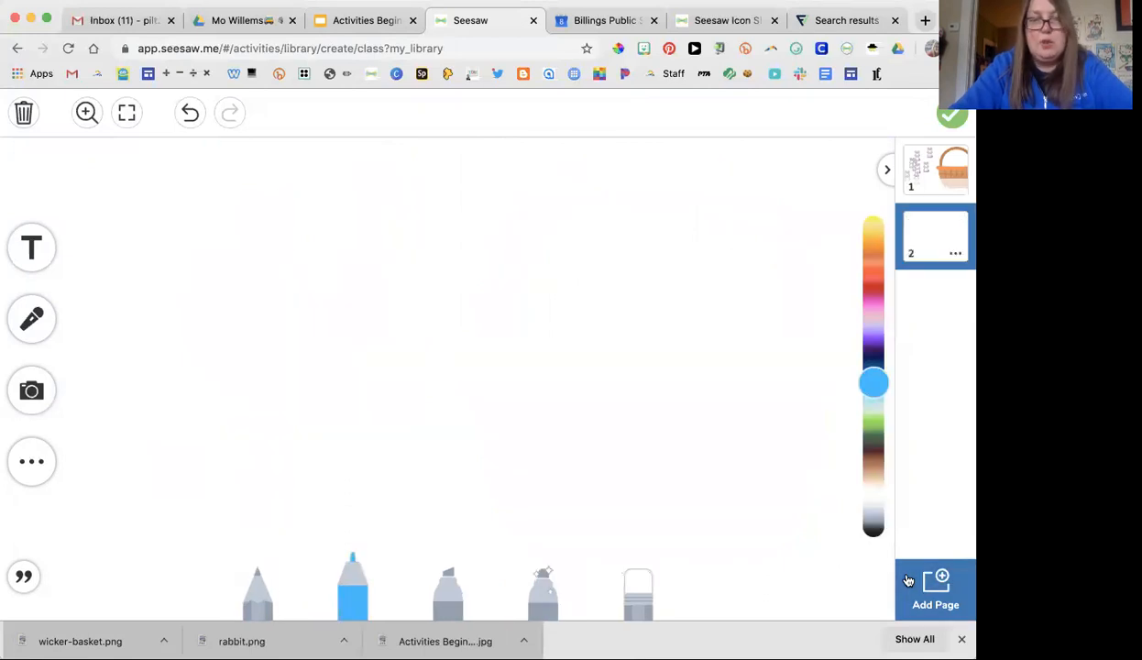
left_click(31, 461)
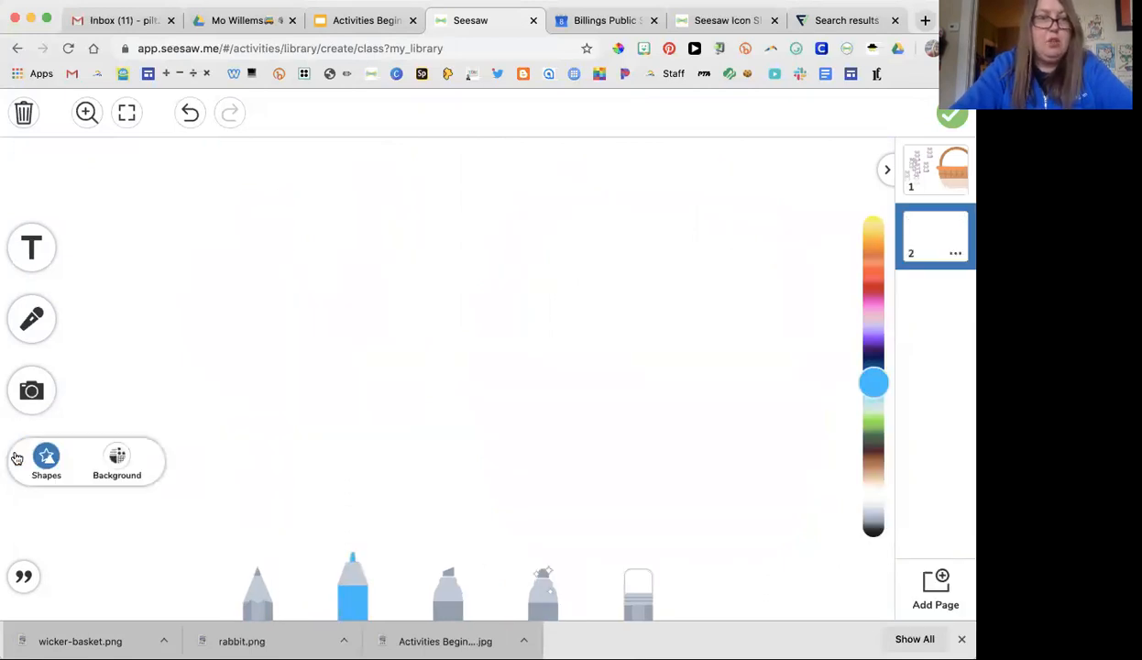
left_click(41, 463)
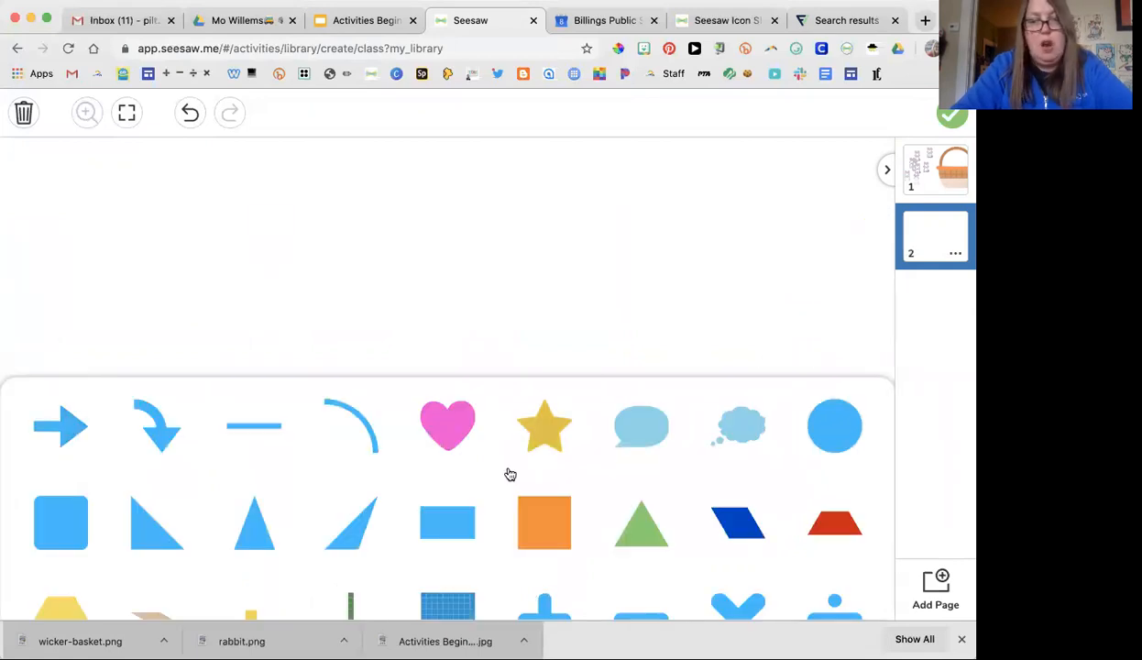
scroll(511, 474, "down", 3)
left_click(447, 486)
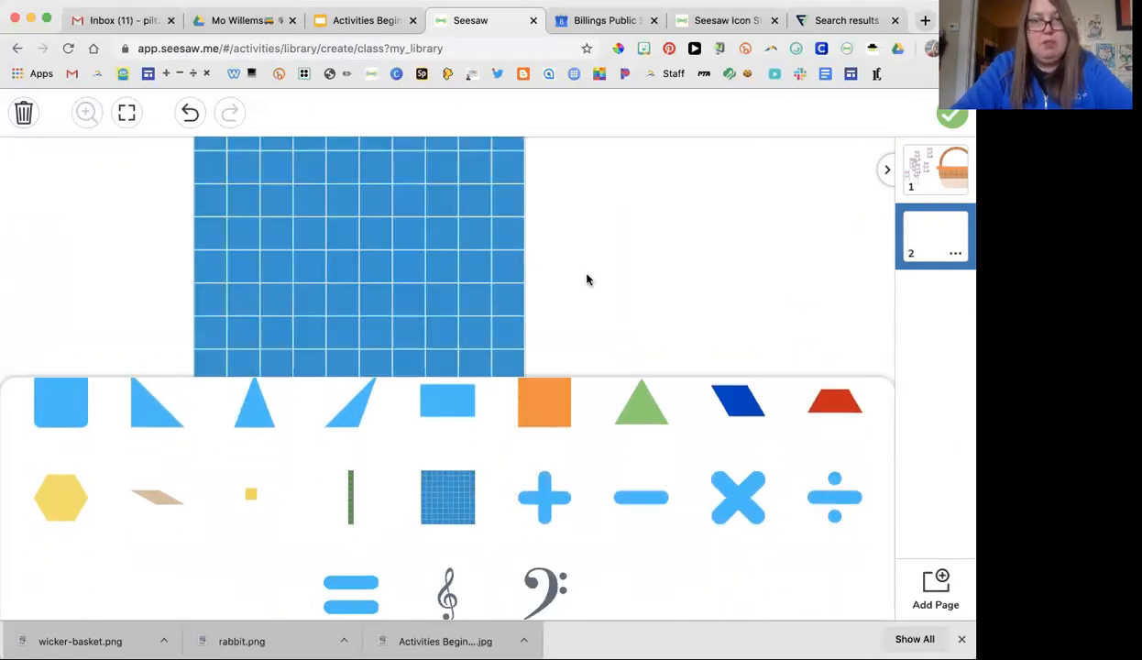
left_click(350, 483)
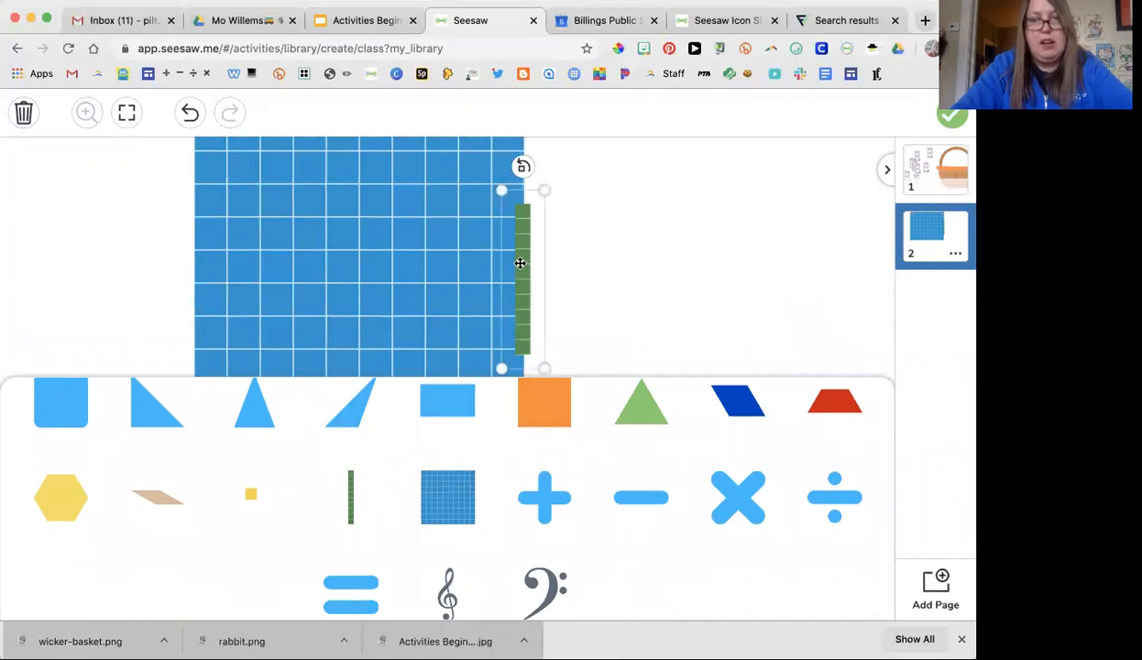
left_click_drag(522, 262, 580, 266)
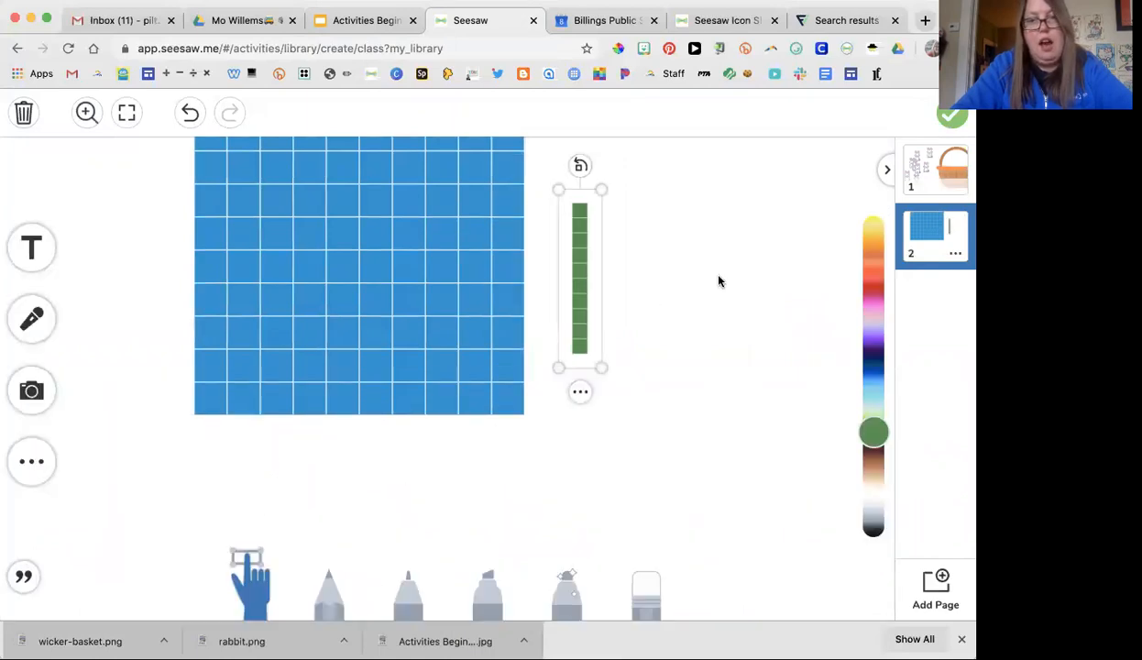
Move the hundreds grid fully into view on one side of the page and place the tens rod beside it.
left_click_drag(394, 354, 320, 479)
left_click_drag(583, 311, 495, 341)
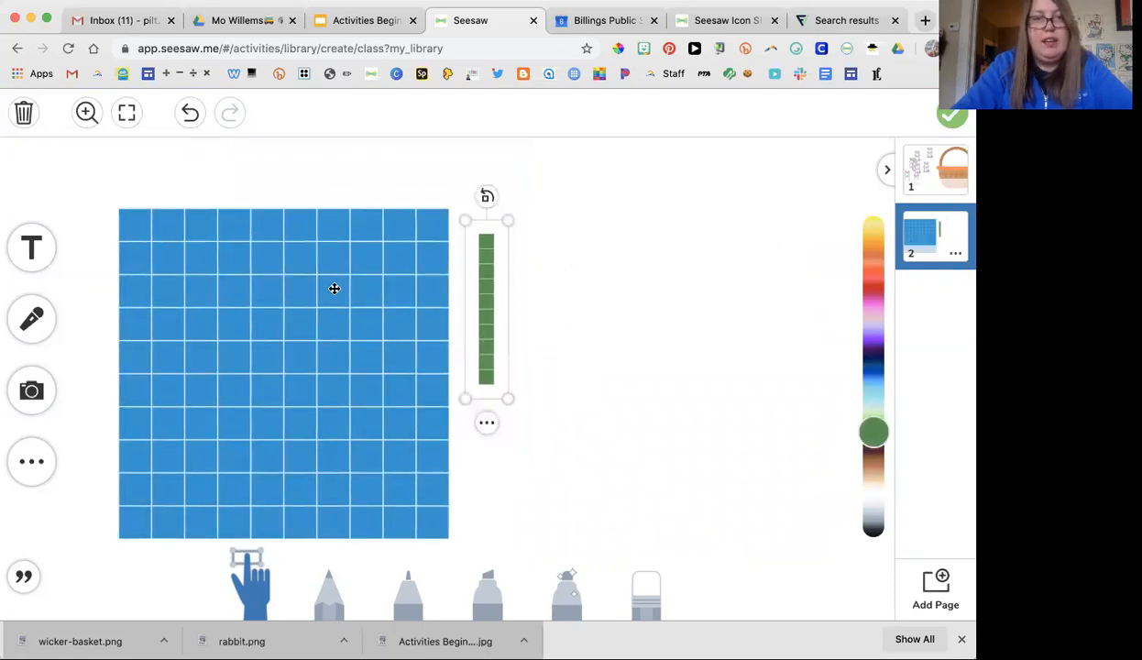
left_click_drag(391, 315, 412, 296)
left_click_drag(333, 335, 282, 313)
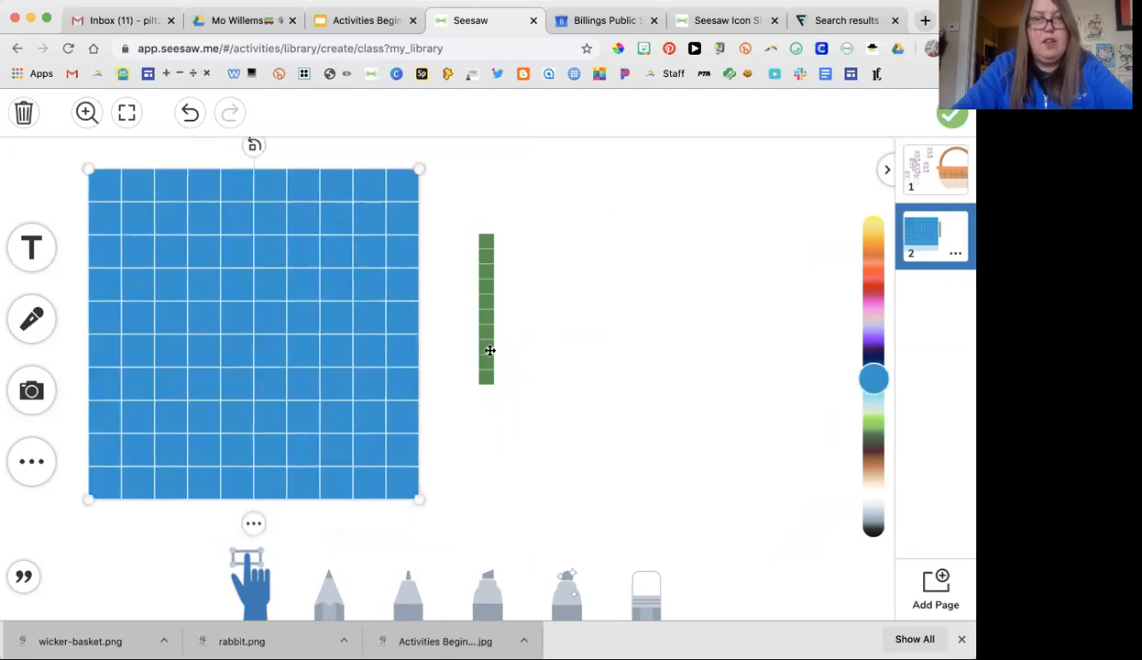
Copy the green tens rod and paste five more rods onto the page.
left_click(480, 352)
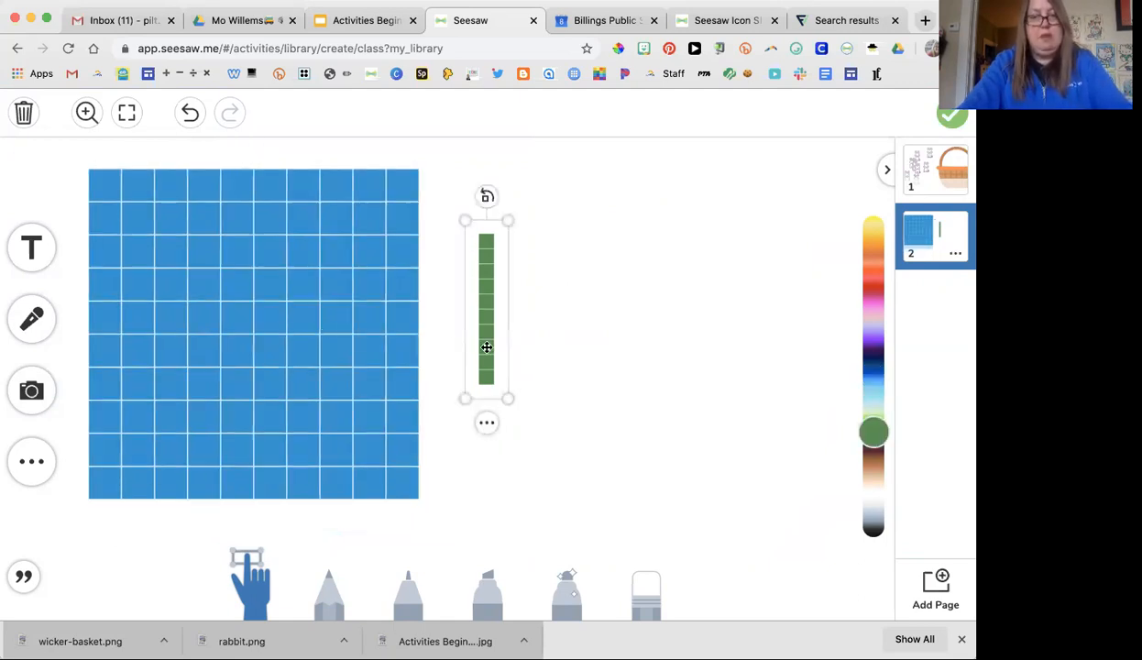
key("super+v")
key("super+v")
key("super+v")
key("super+v")
key("super+v")
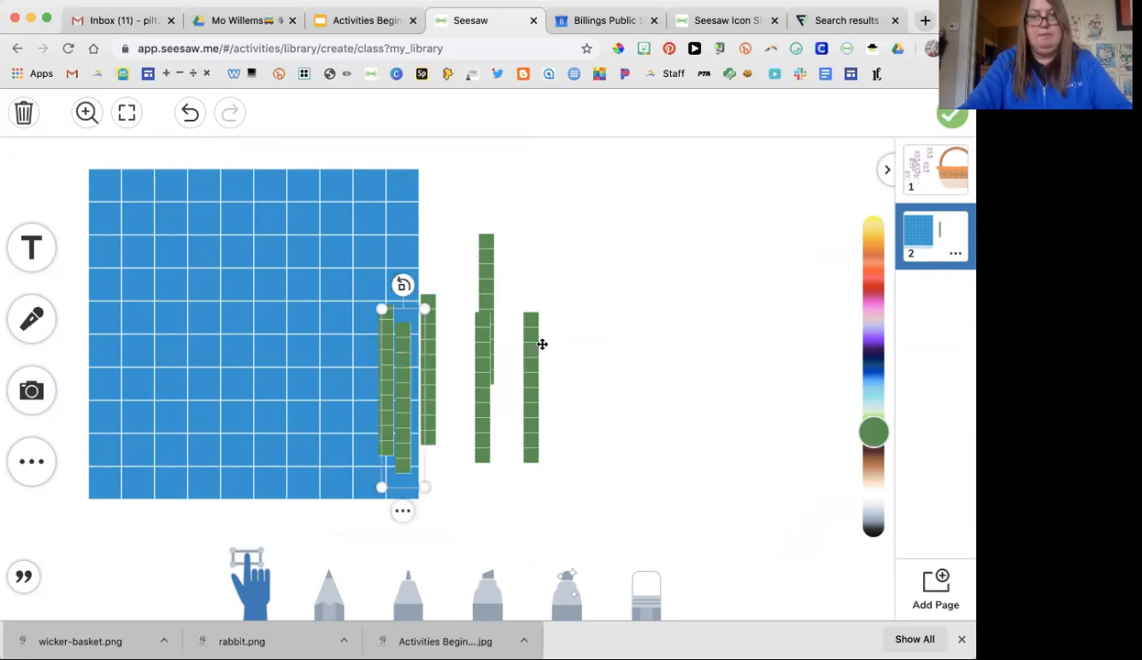
Spread the tens rods apart in the space beside the hundreds grid.
left_click_drag(519, 361, 519, 274)
left_click_drag(486, 349, 513, 349)
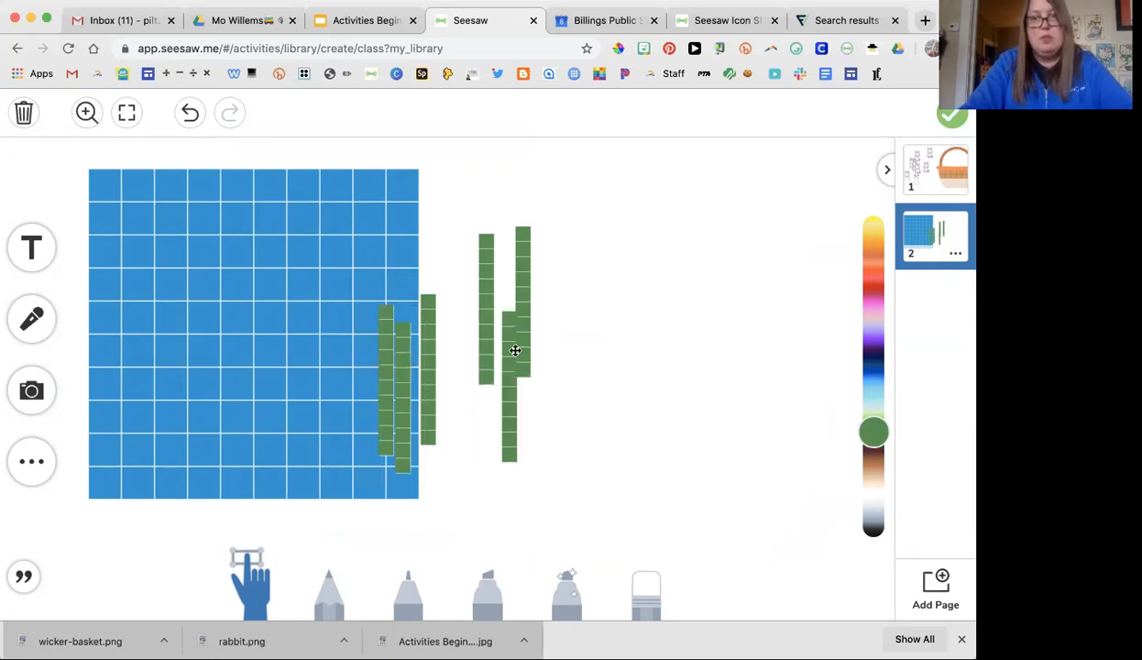
left_click_drag(392, 367, 418, 364)
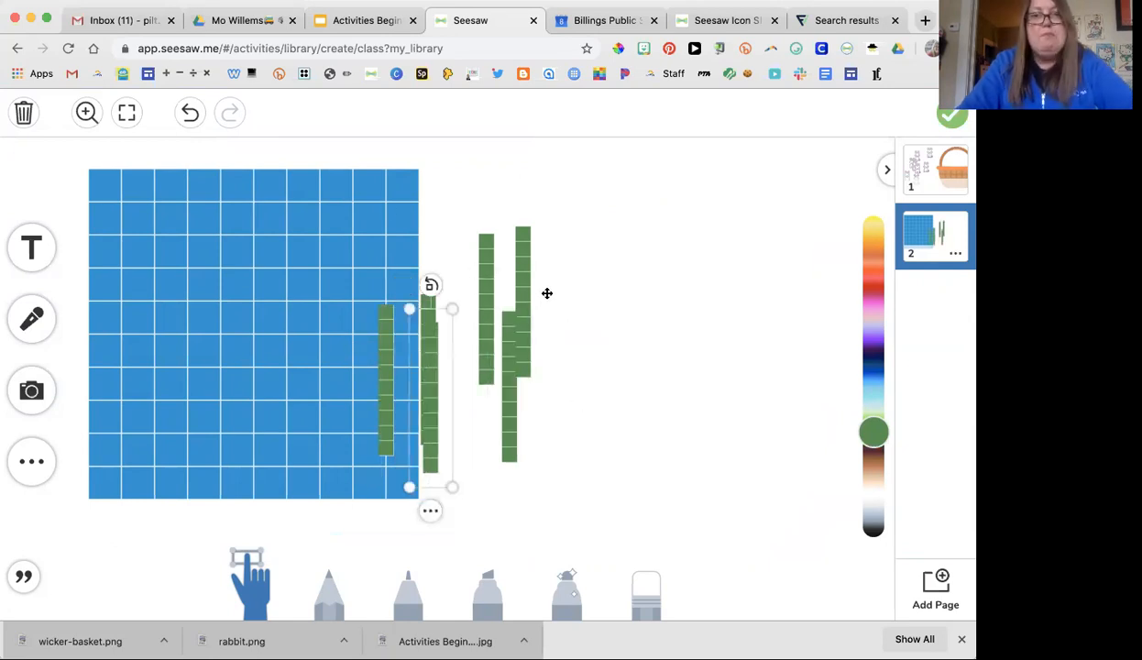
left_click_drag(509, 378, 534, 362)
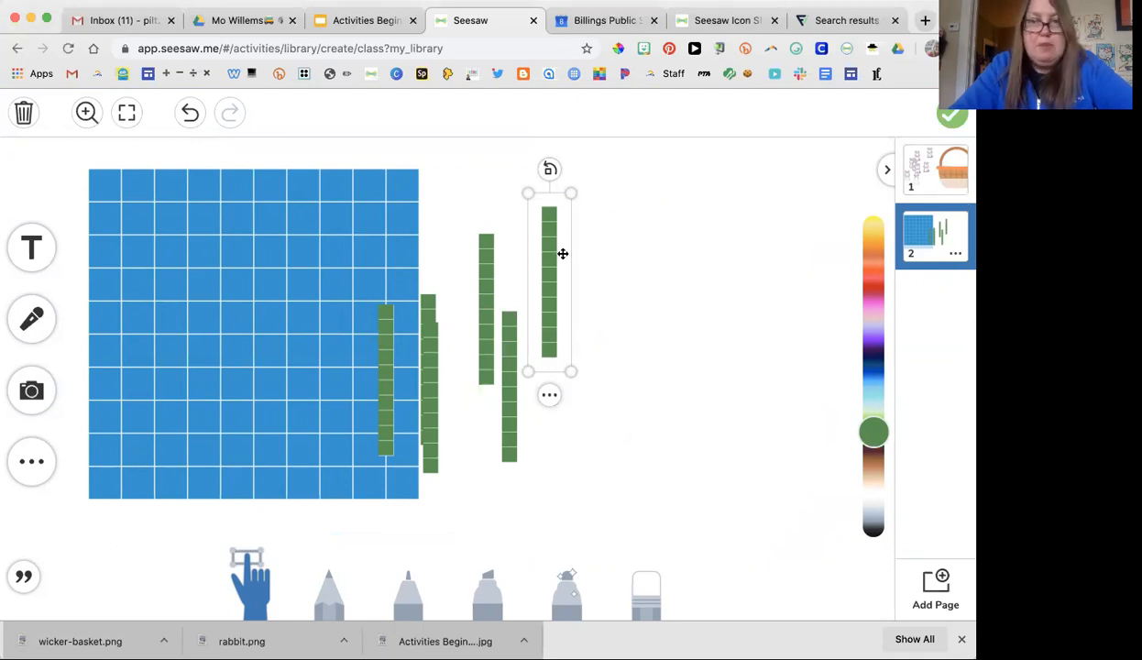
left_click_drag(562, 255, 584, 255)
left_click_drag(487, 273, 492, 268)
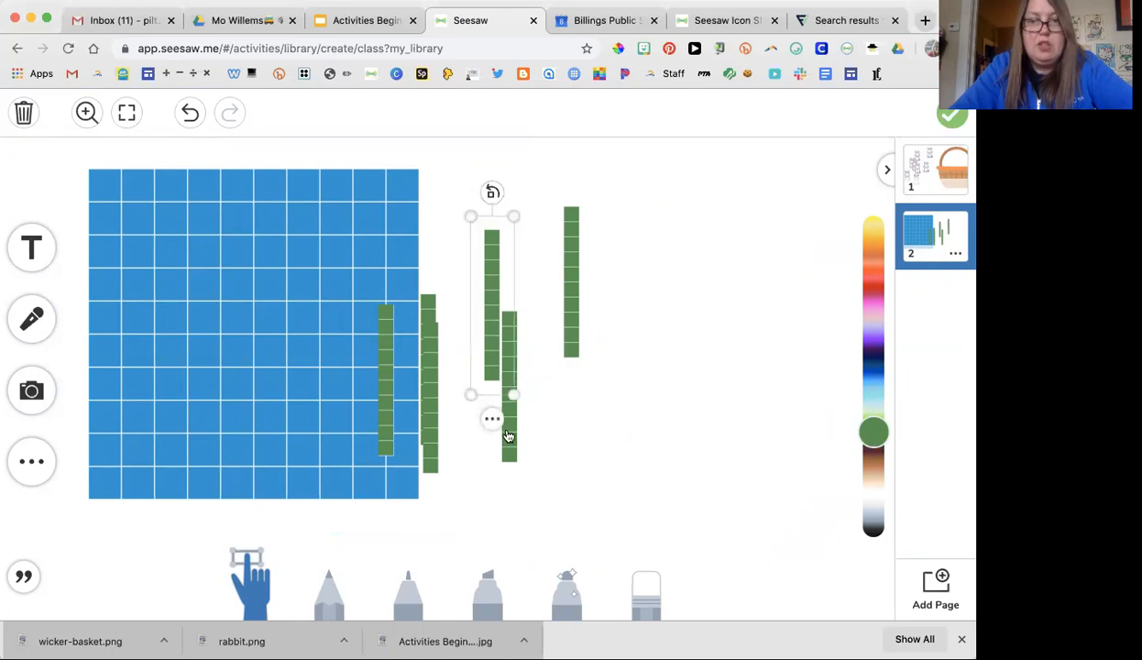
left_click(377, 242)
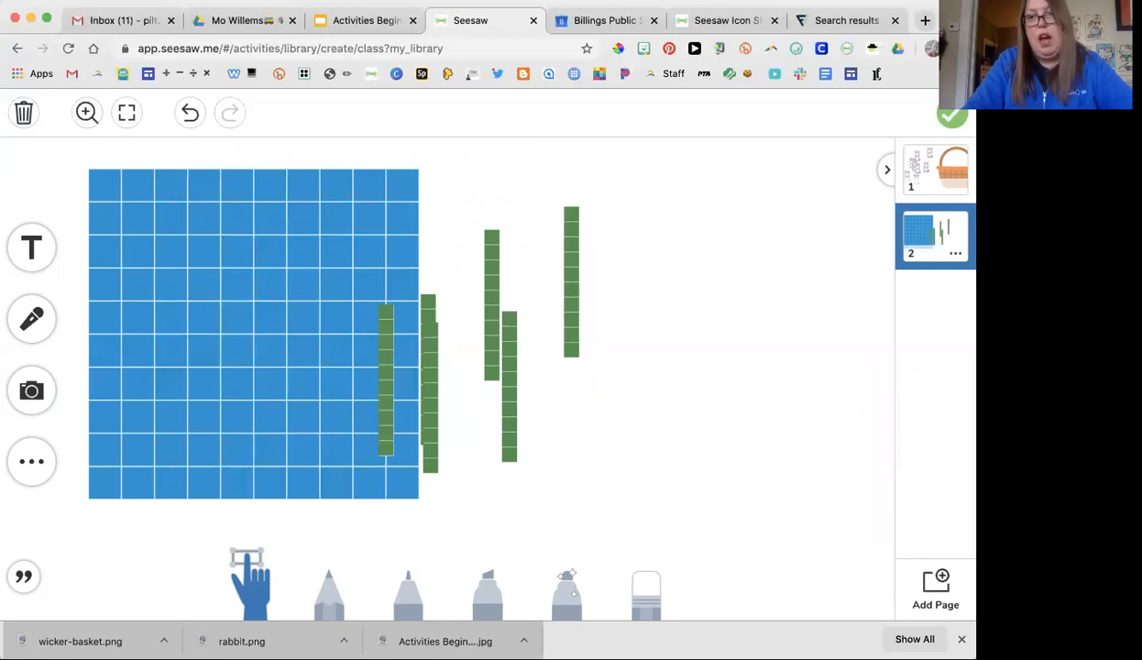
Duplicate the base-ten blocks page and add a "215" text label to the copy.
left_click(956, 257)
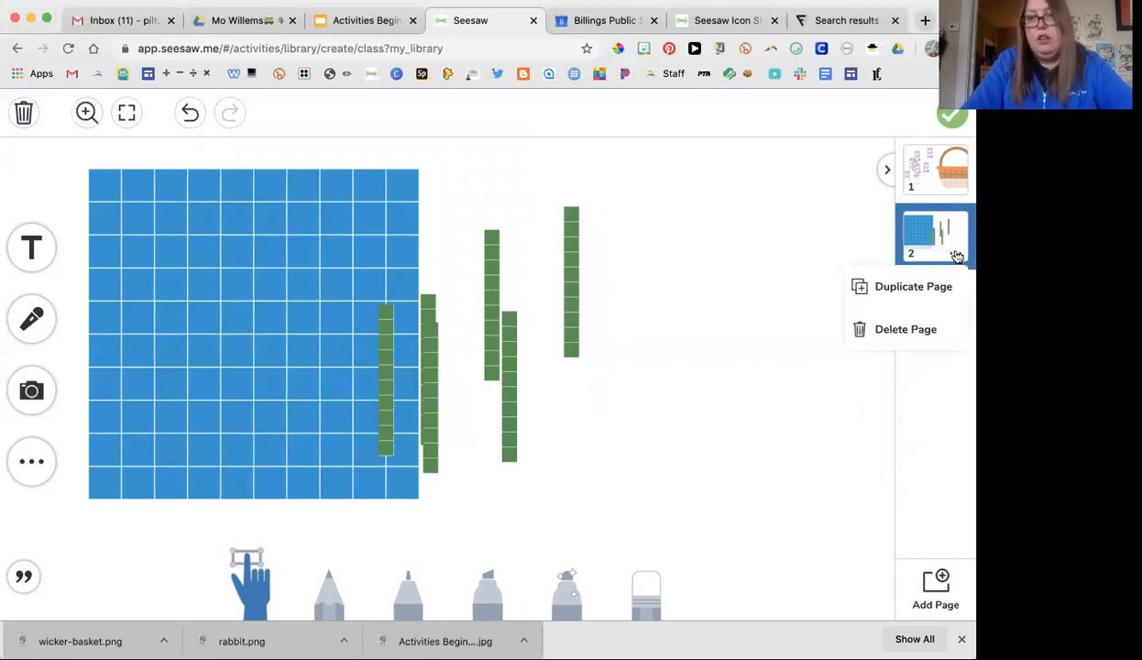
left_click(908, 285)
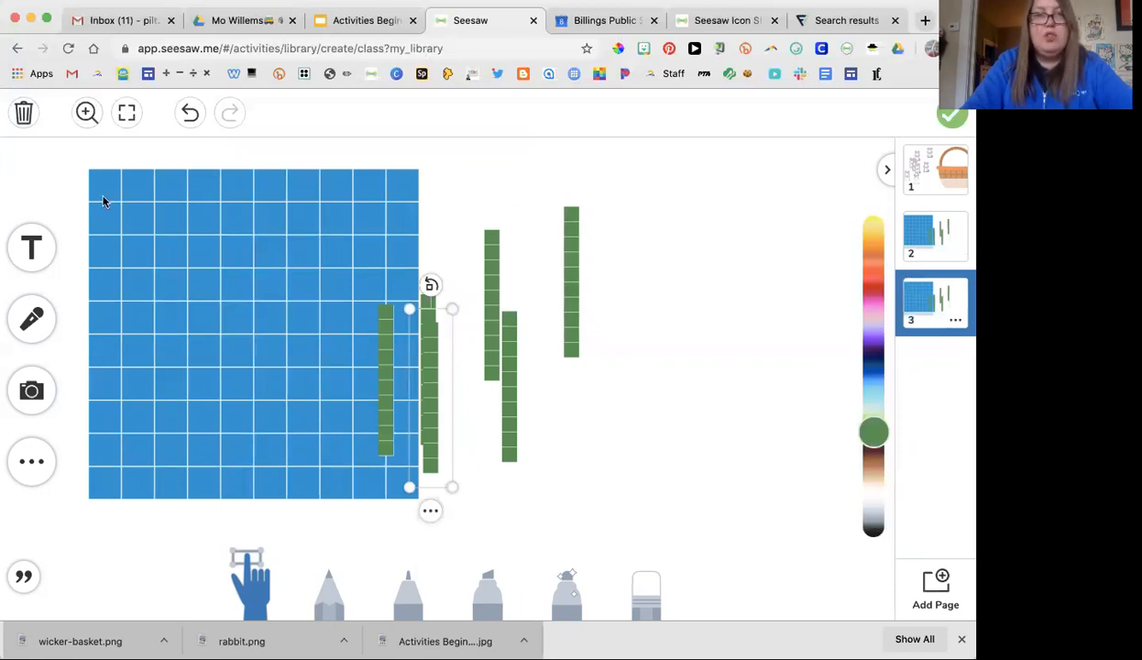
left_click(31, 248)
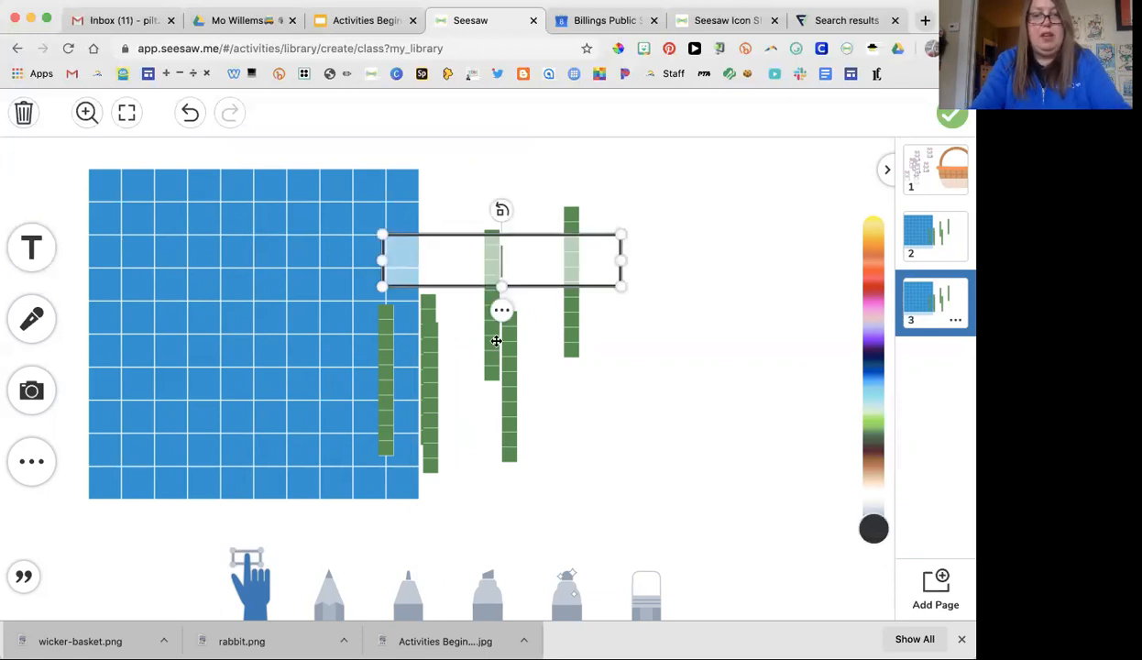
type("215")
left_click(715, 422)
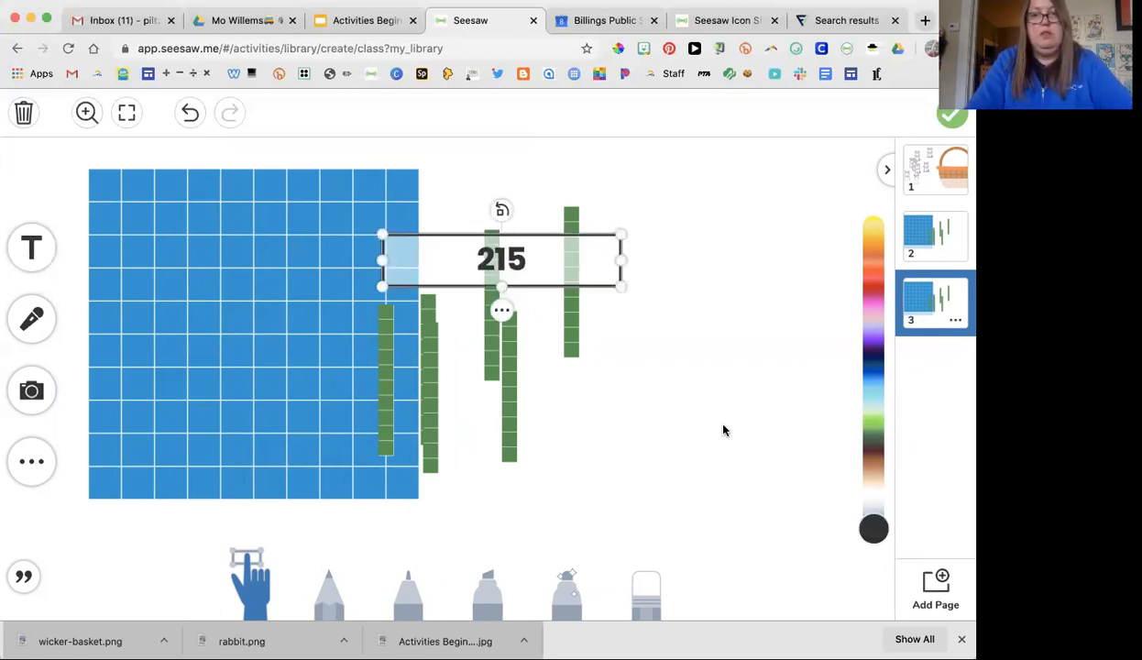
Move the 215 label above the tens rods at the page's upper edge and lock it in place.
left_click_drag(583, 280, 647, 184)
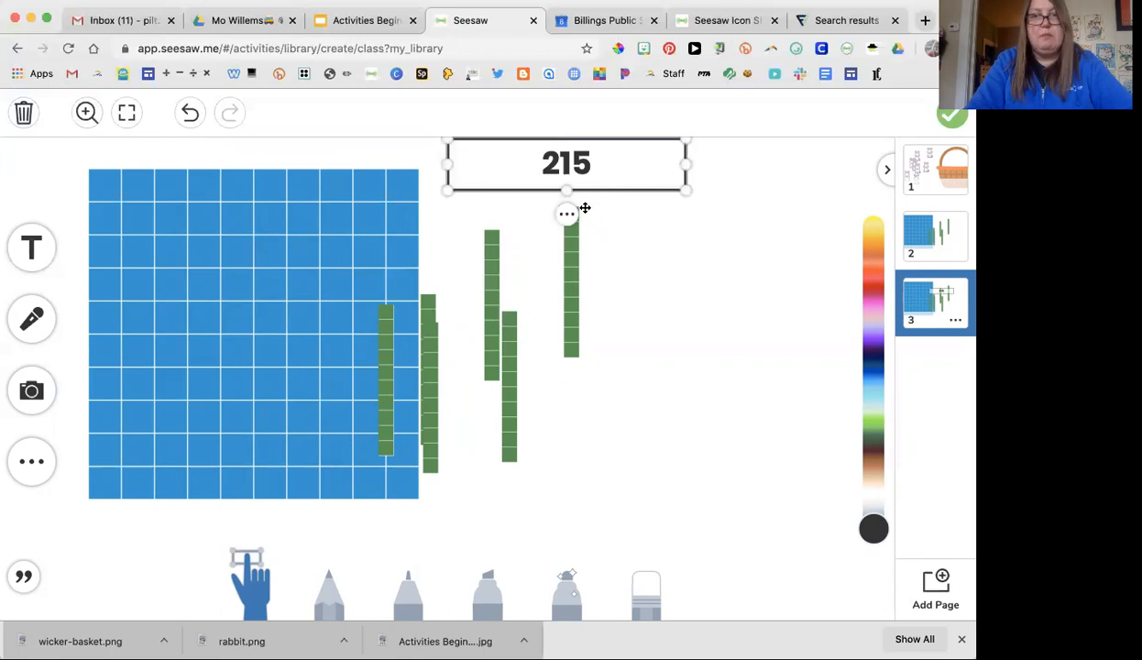
left_click(566, 215)
left_click(583, 311)
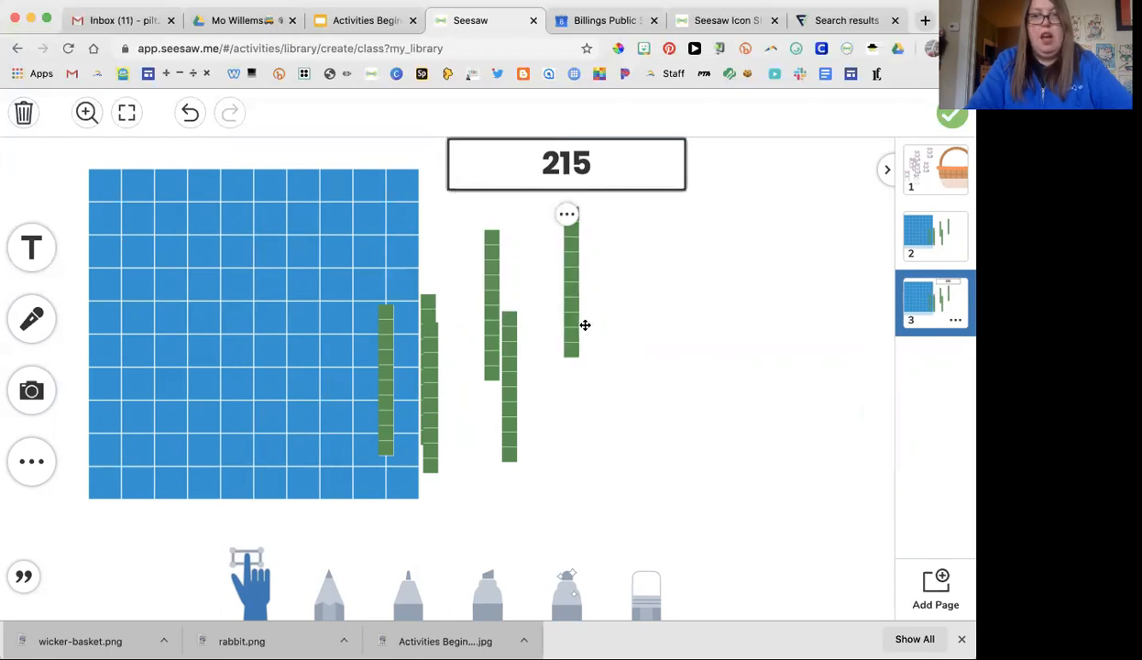
Return to the rabbits and basket page and record a voice caption for it.
left_click(950, 234)
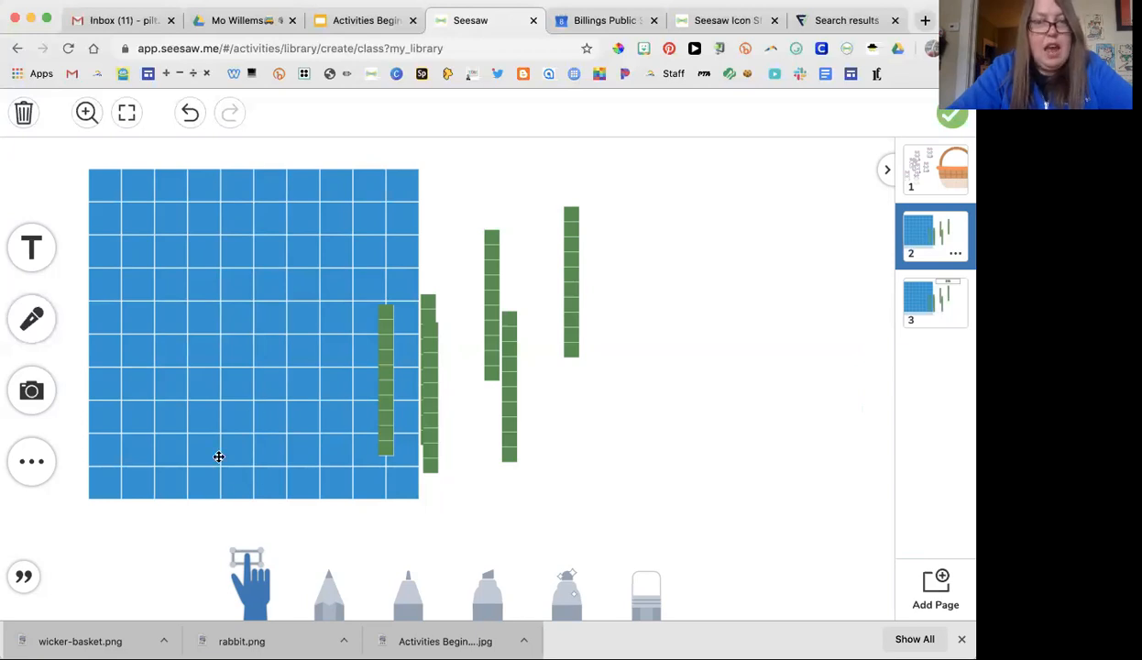
left_click(937, 162)
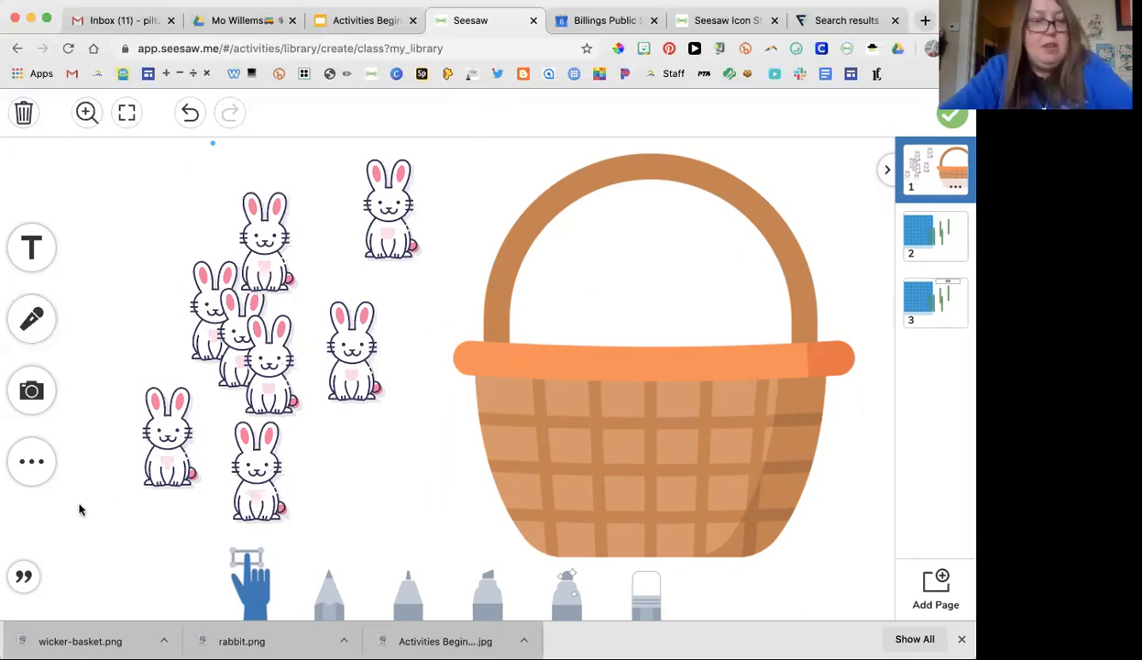
left_click(23, 576)
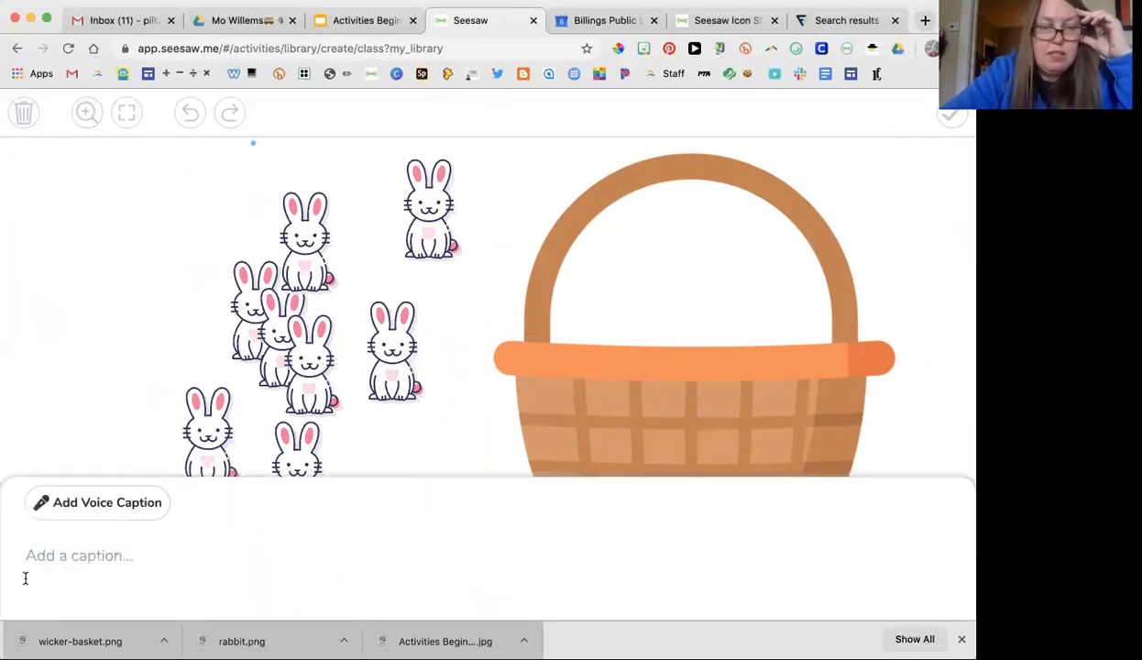
left_click(84, 518)
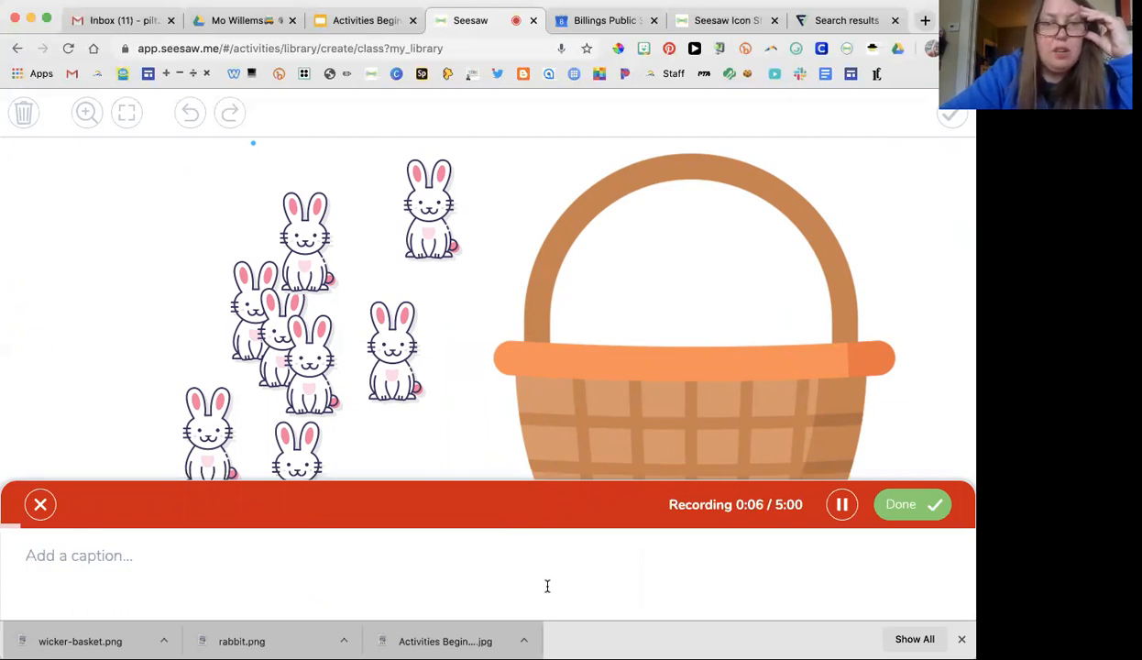
left_click(901, 504)
left_click(455, 443)
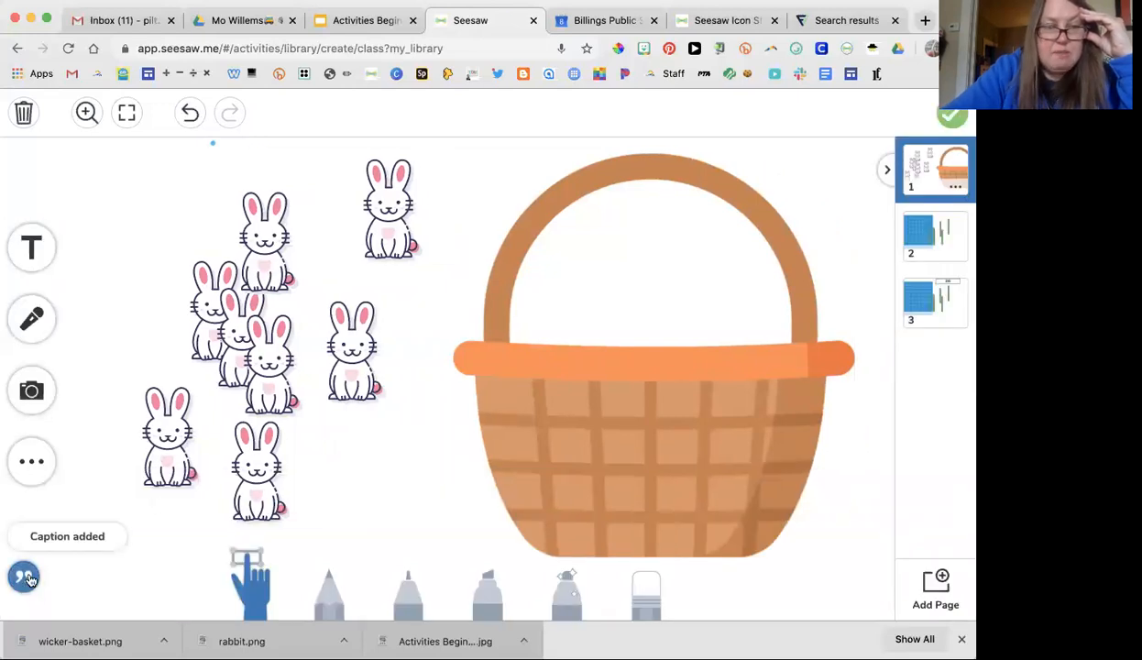
Record audio on the rabbits page while moving two rabbits into the basket, and discard the recording with Re-Record.
left_click(907, 249)
left_click(917, 295)
left_click(927, 185)
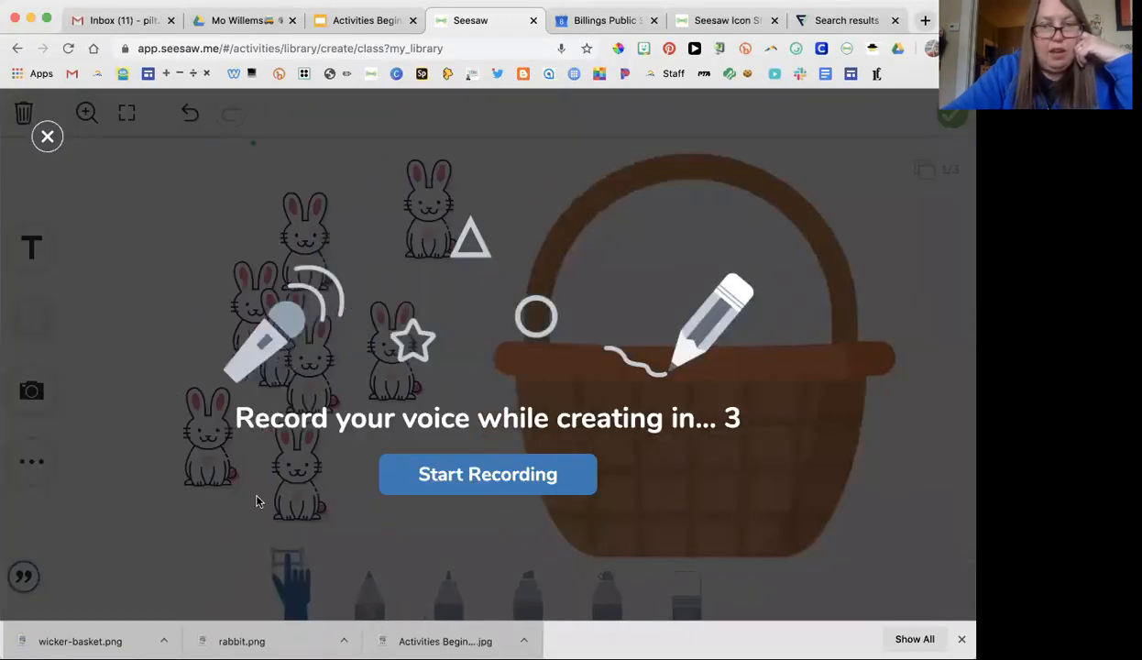
left_click(461, 480)
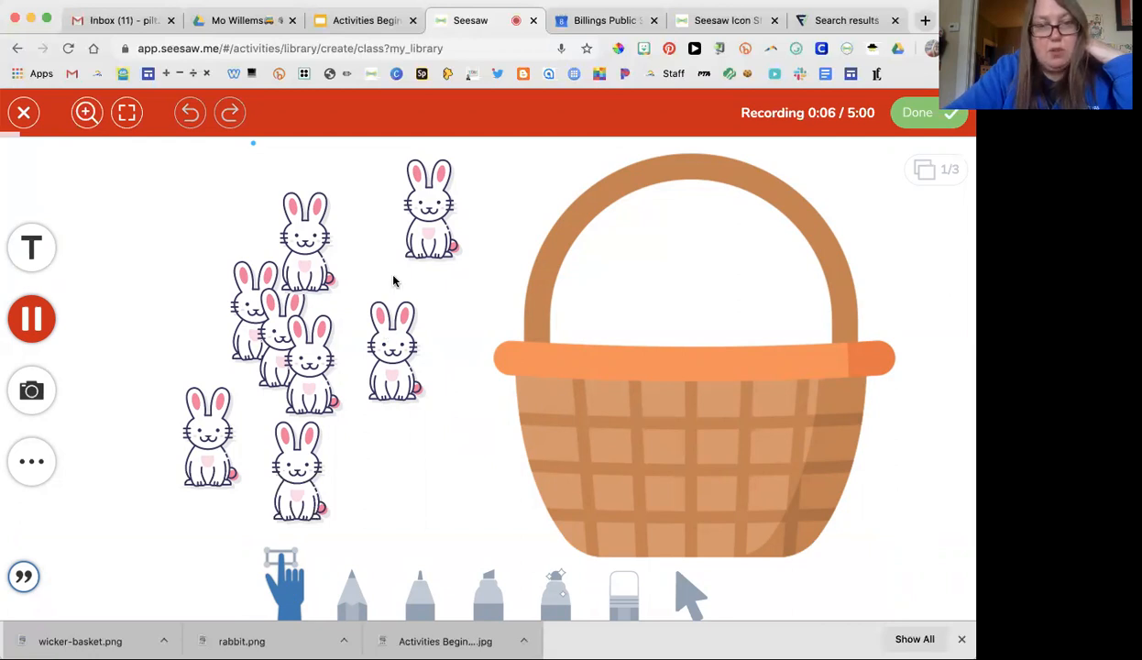
left_click_drag(380, 330, 573, 279)
left_click_drag(427, 208, 642, 277)
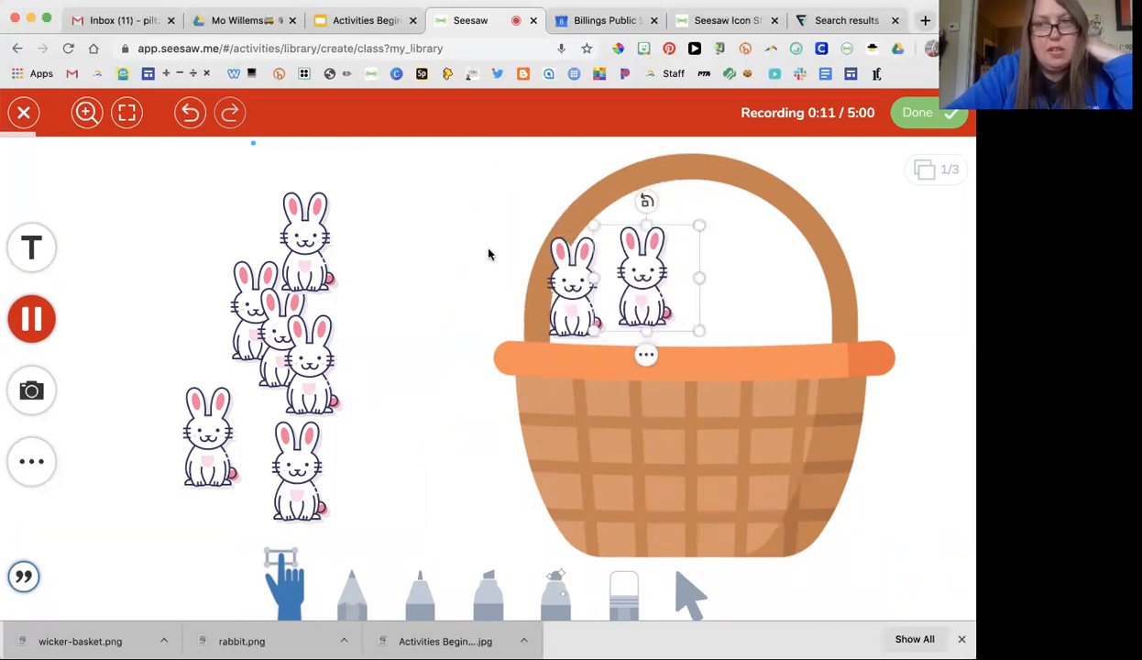
left_click(919, 117)
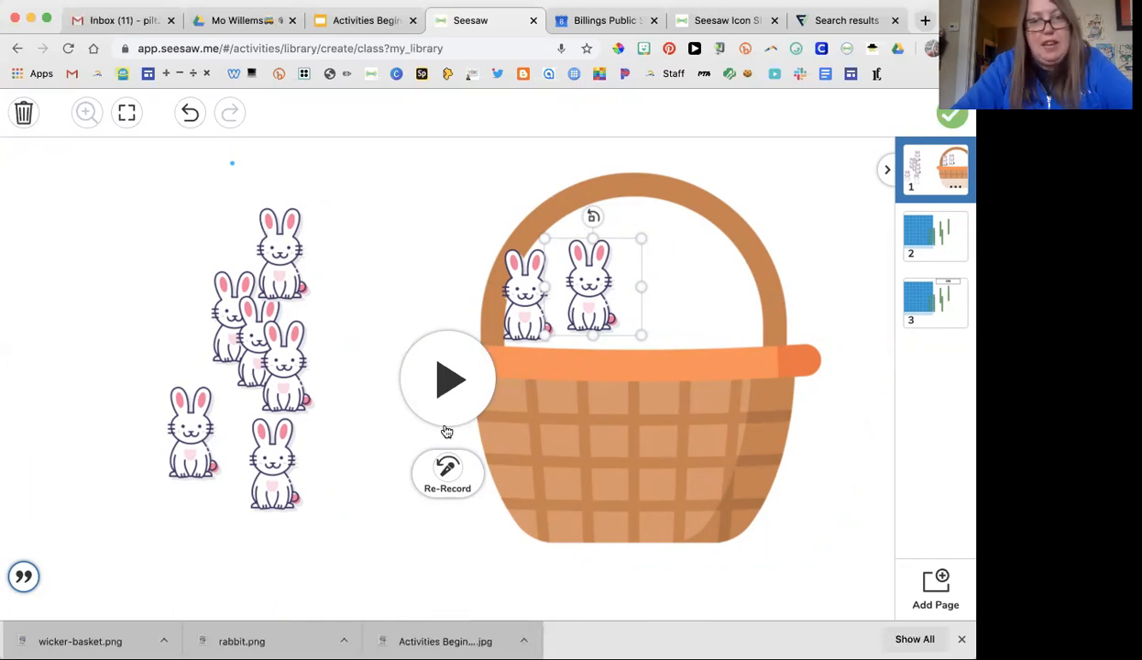
left_click(446, 470)
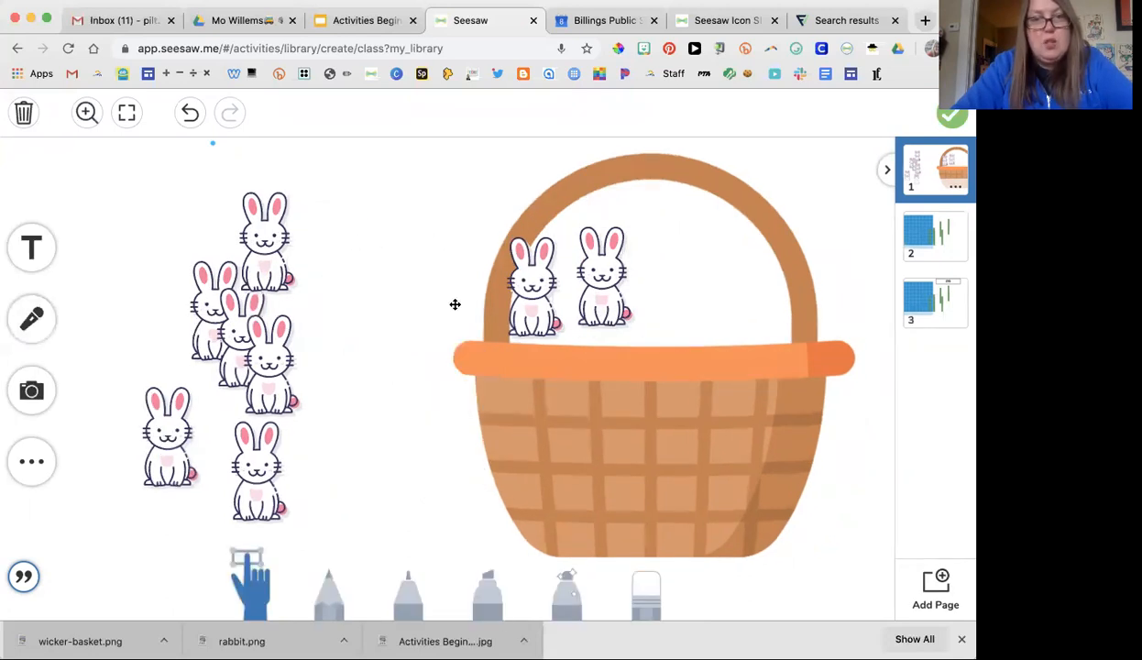
left_click(33, 321)
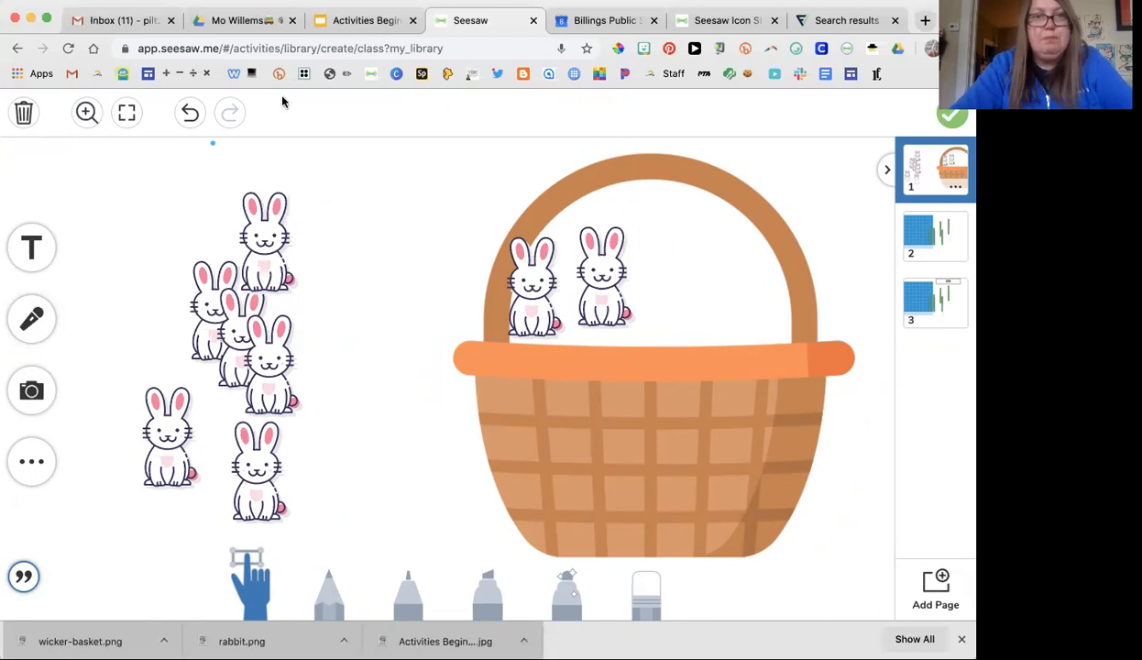
Switch to the Activities Beginners PD slides and view the bit.ly/learnseesaw template link on the slide about creating Seesaw activities.
left_click(354, 22)
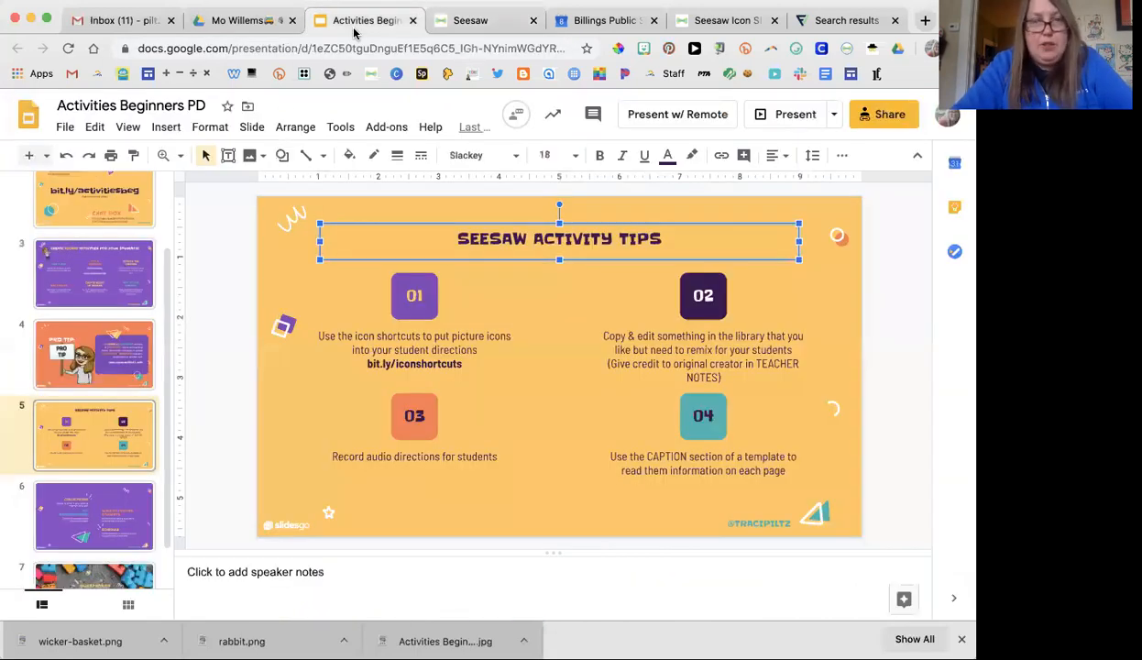
left_click(101, 268)
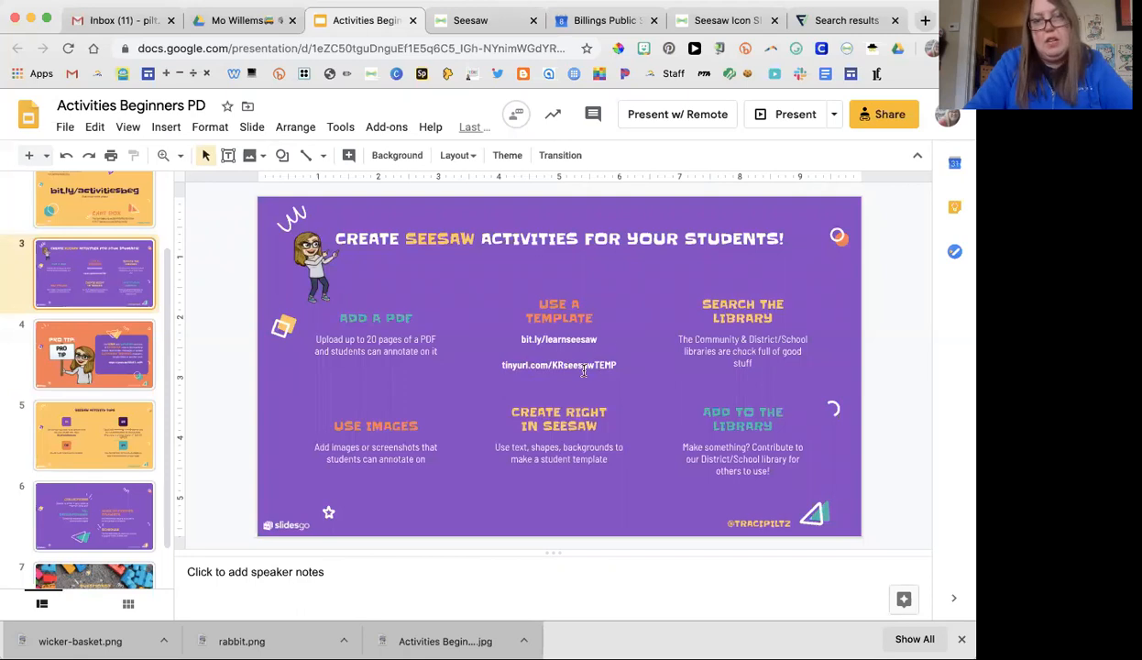
left_click(597, 341)
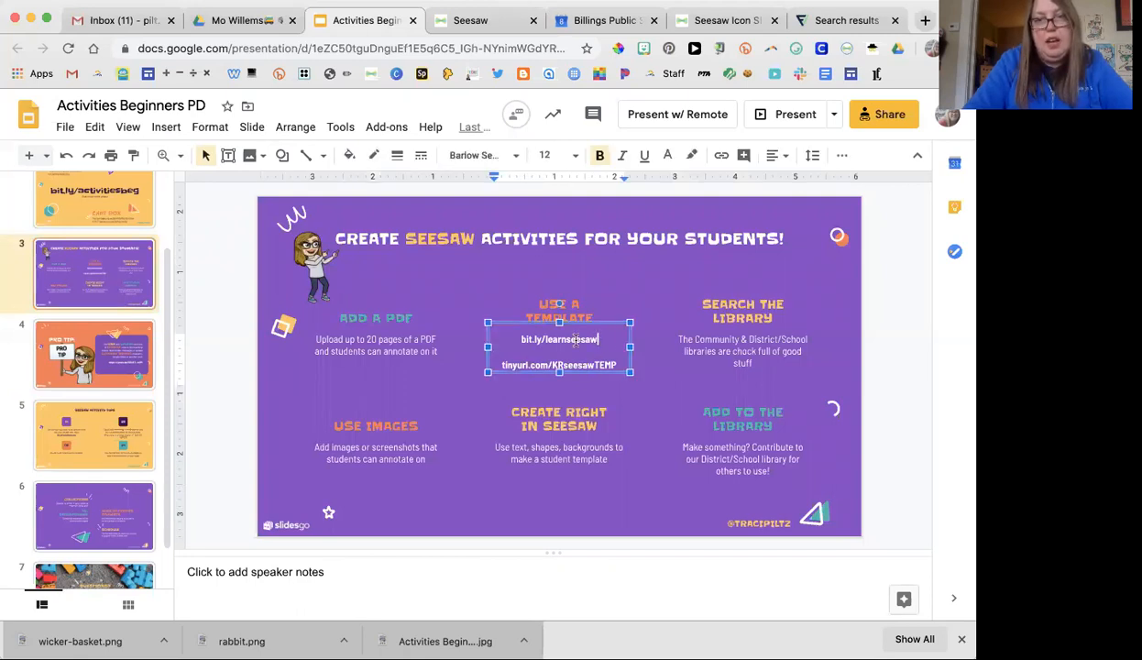
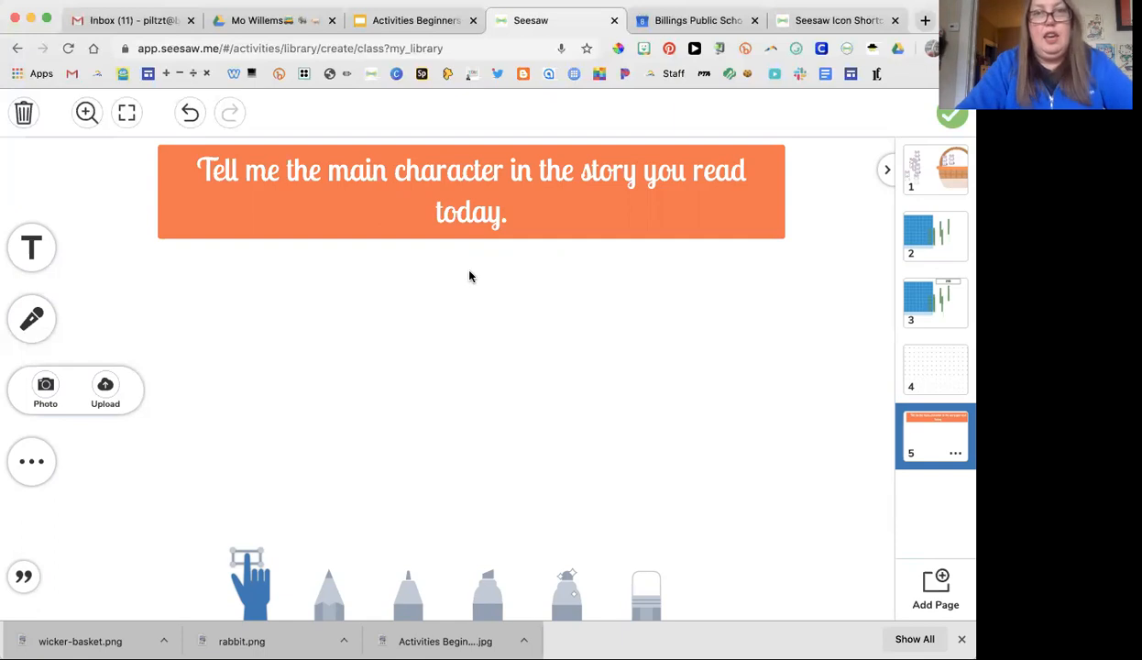
Check the slide on creating Seesaw activities, return to Seesaw, and save the PDF Example activity with its template.
left_click(417, 22)
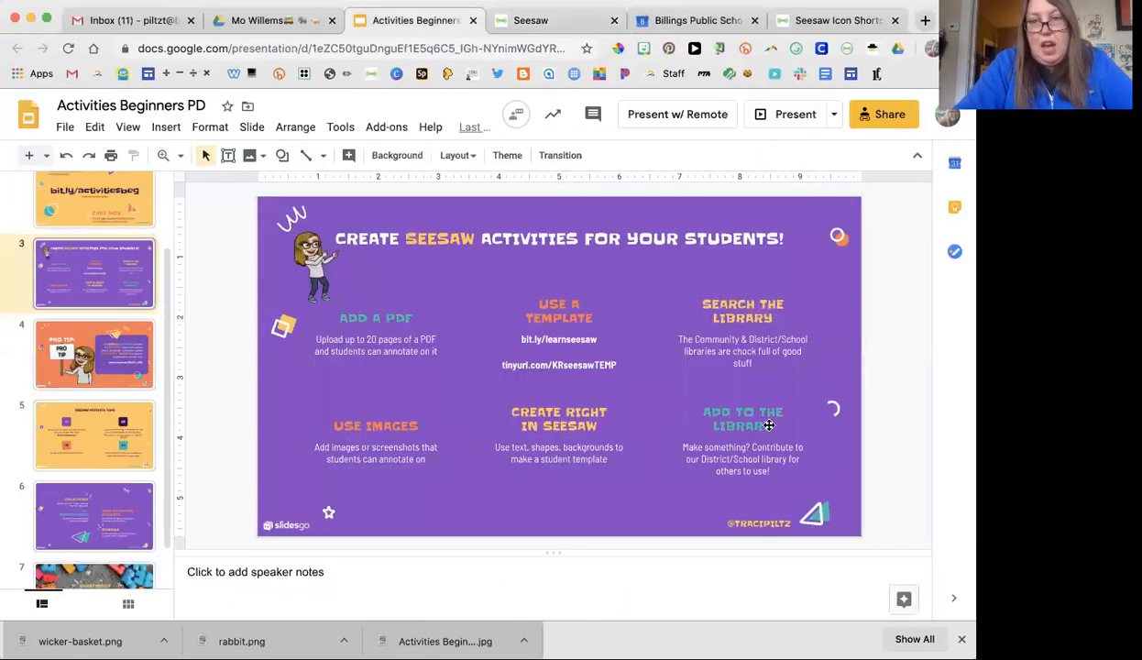
left_click(509, 25)
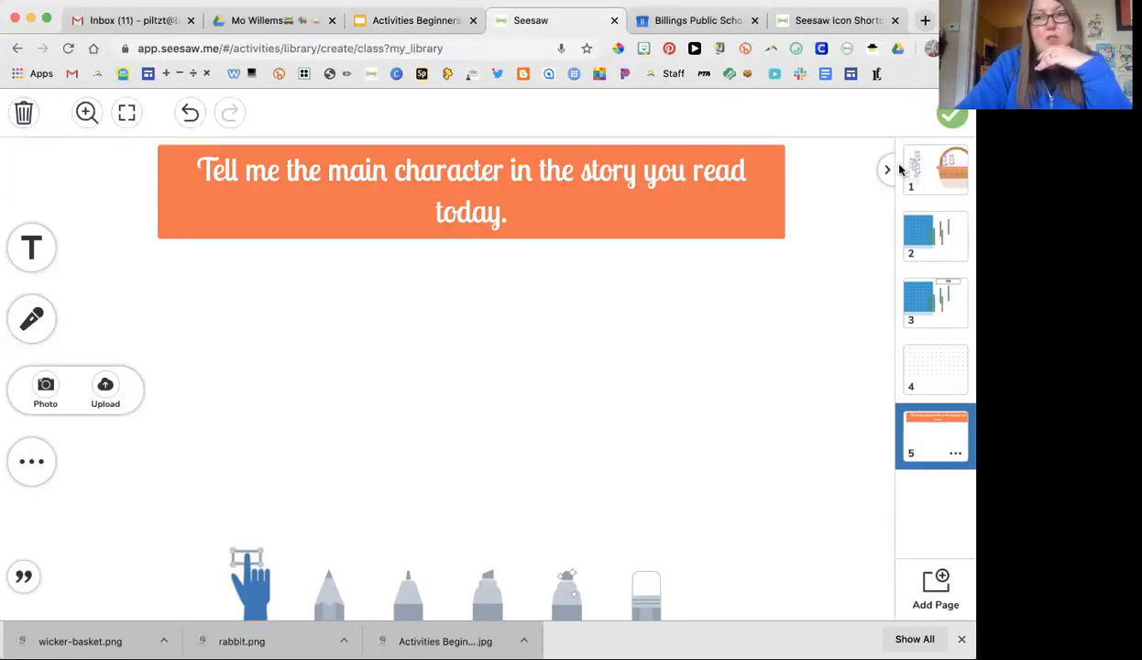
left_click(951, 117)
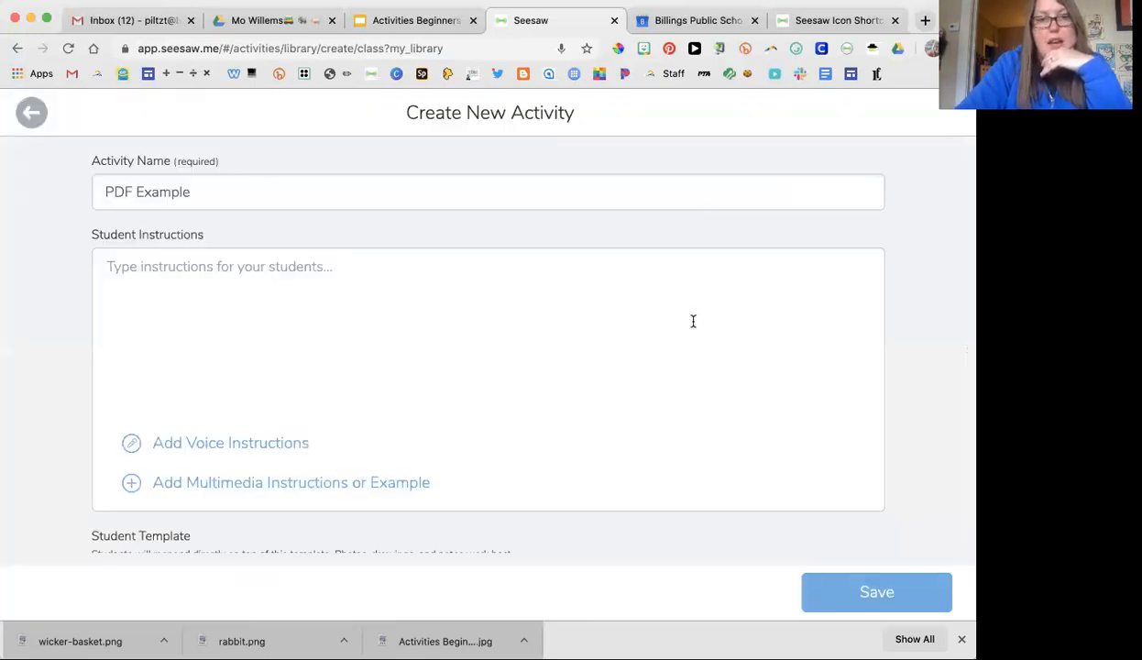
scroll(693, 321, "down", 3)
scroll(716, 319, "up", 3)
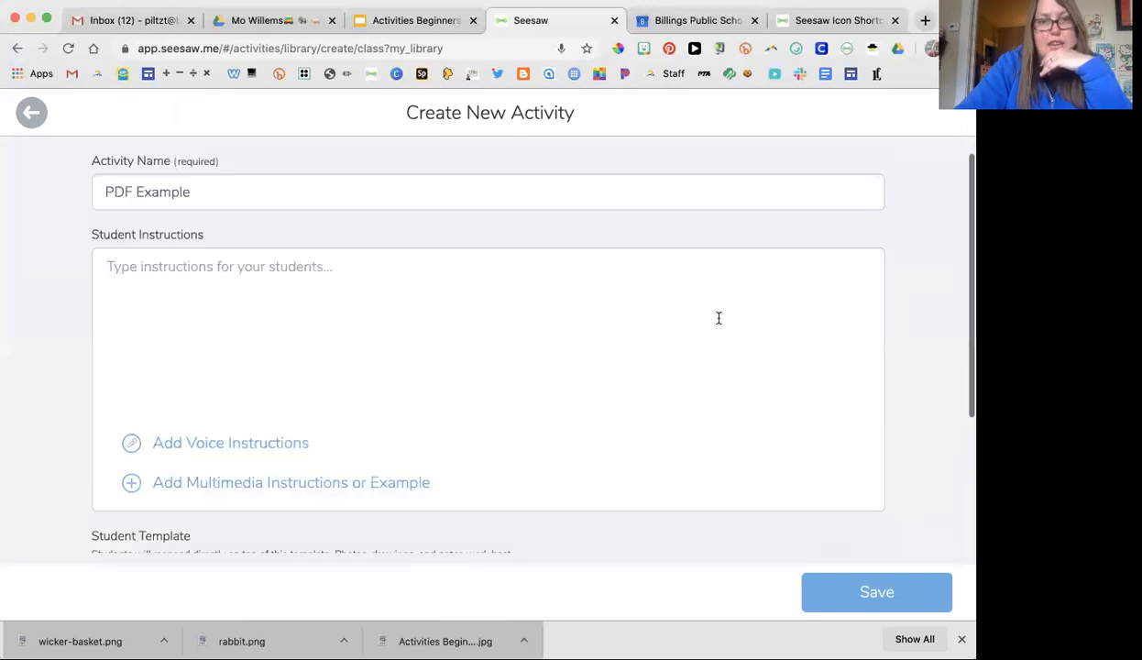
left_click(873, 612)
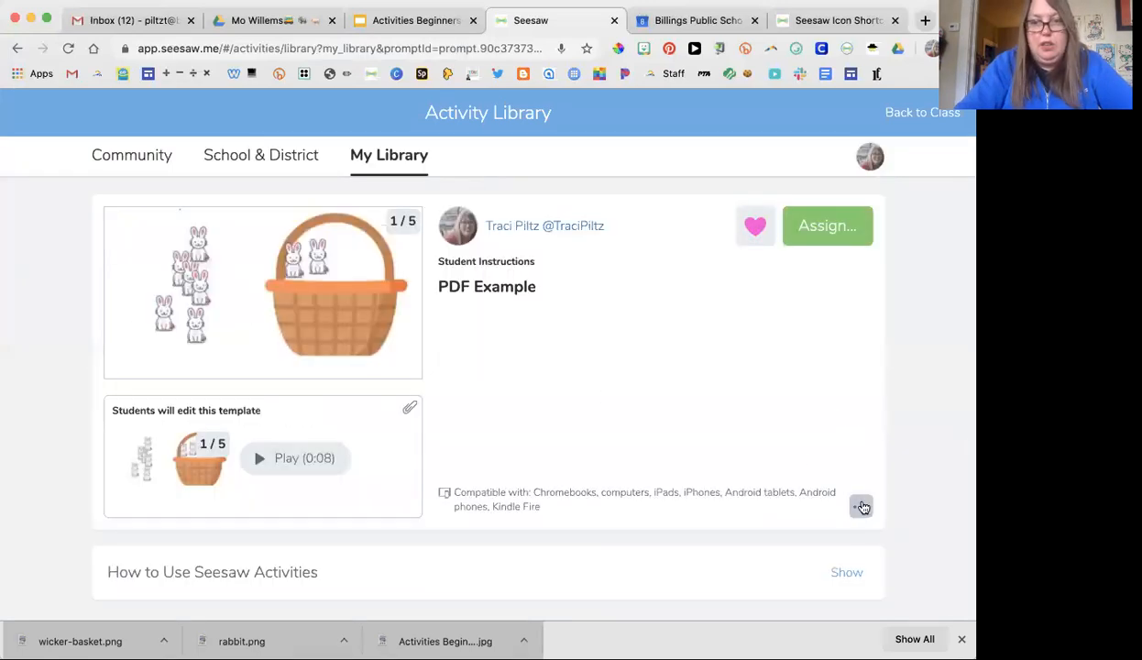
Open the saved activity's sharing options and view the settings for publishing it to the School Library.
left_click(861, 506)
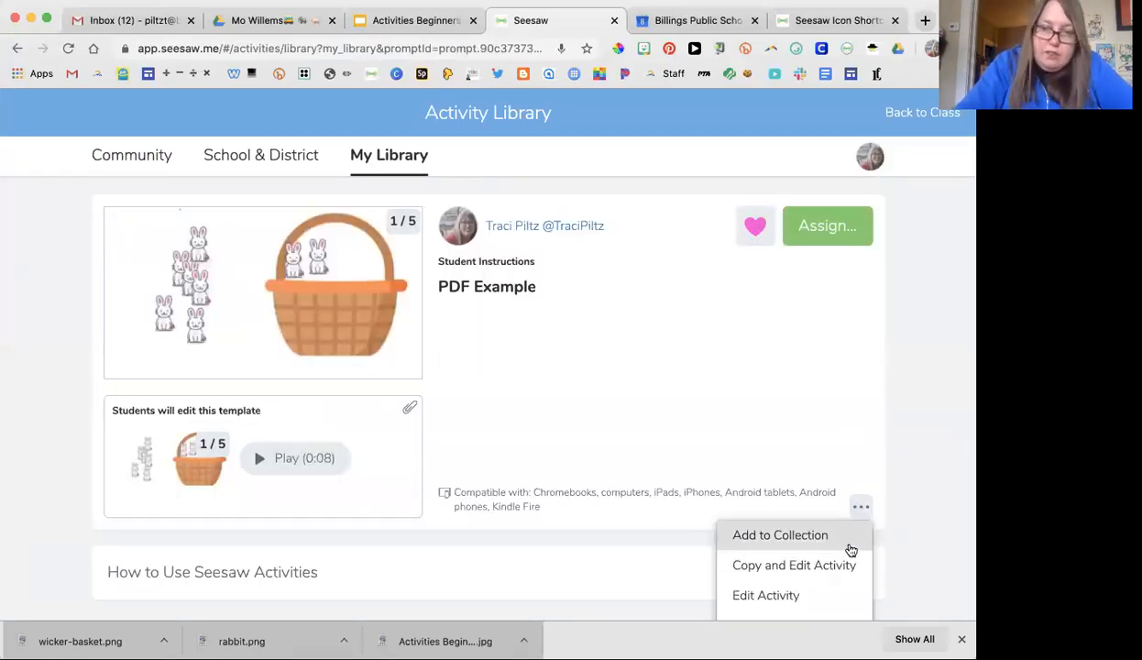
scroll(851, 550, "down", 1)
left_click(797, 603)
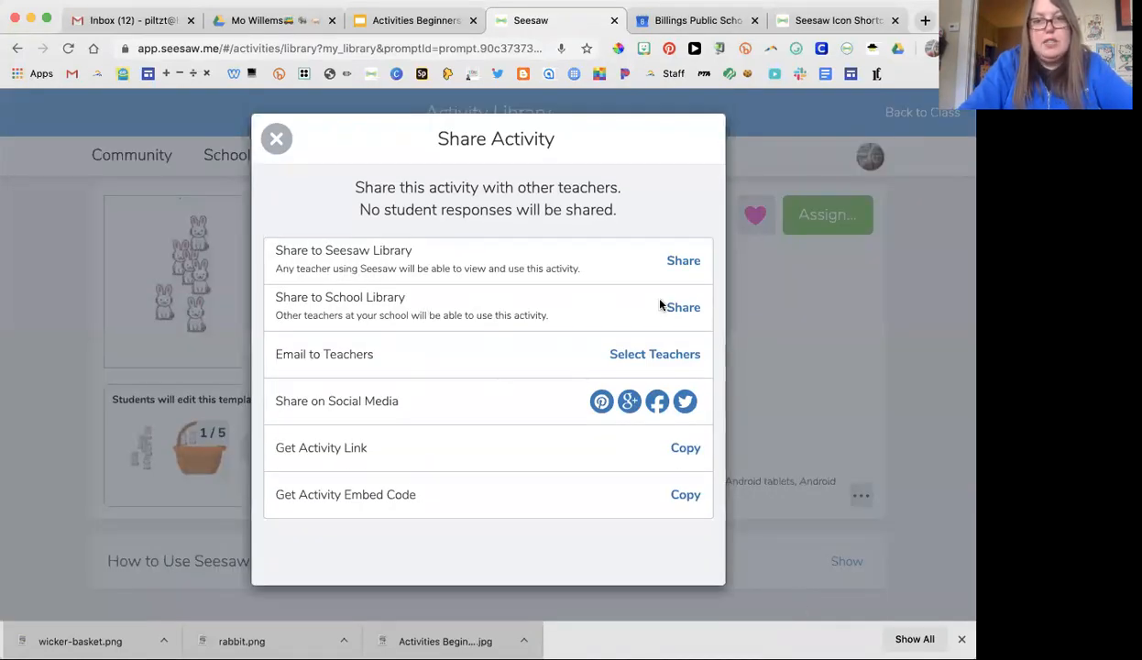
left_click(682, 307)
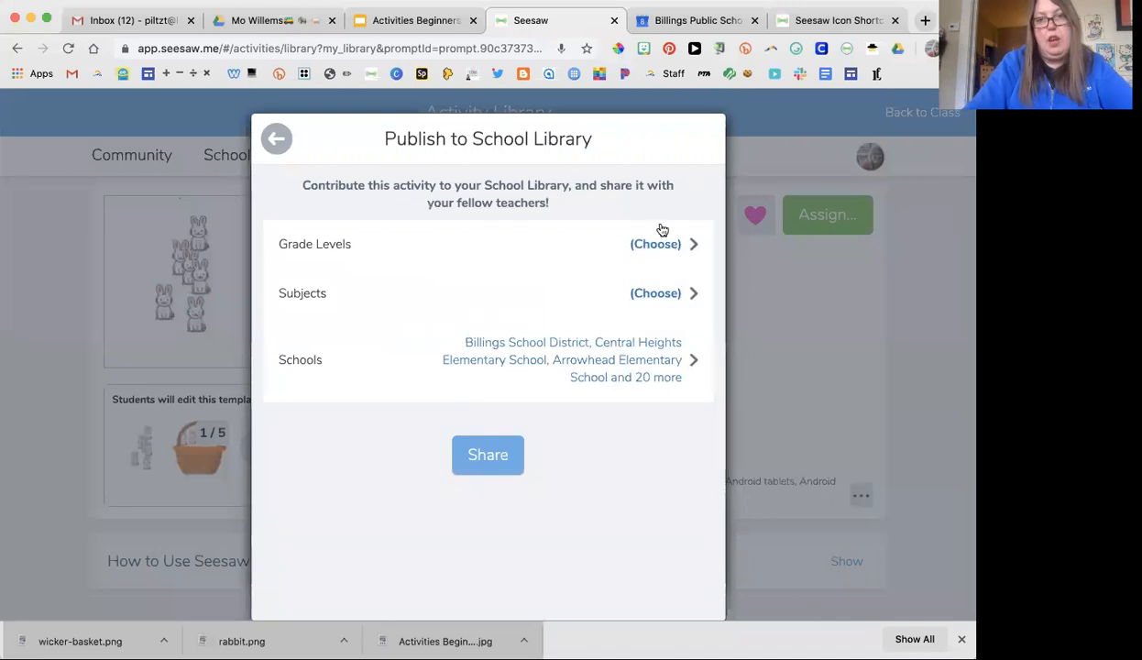
left_click(276, 142)
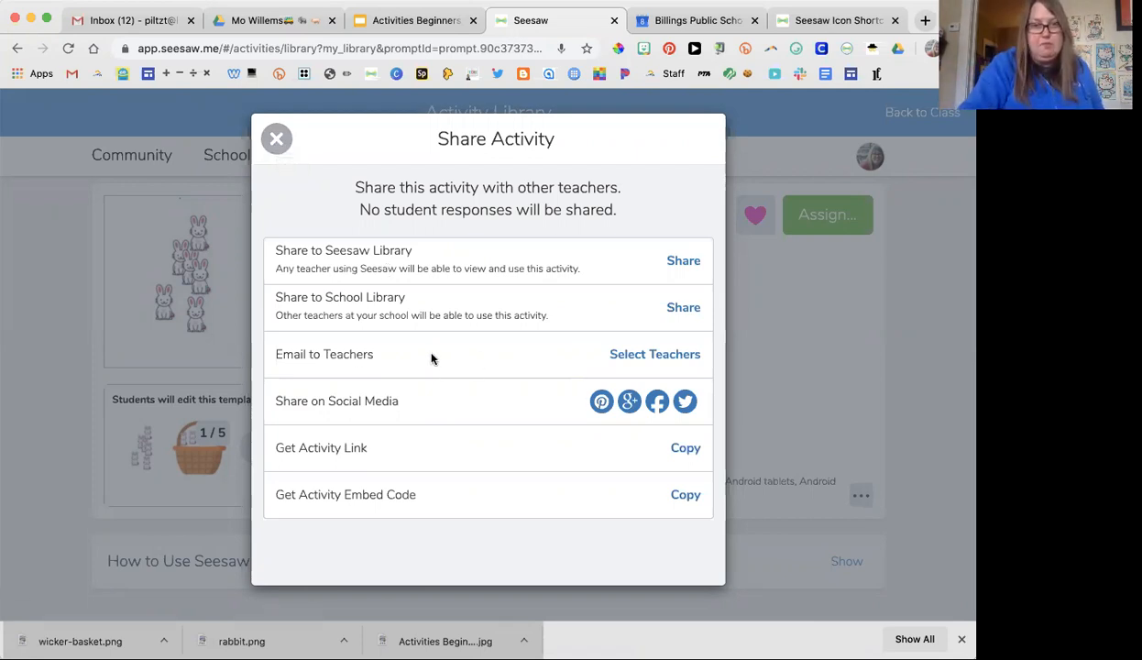
View the Email to Teachers option, copy the activity link, and close the sharing dialog.
left_click(654, 357)
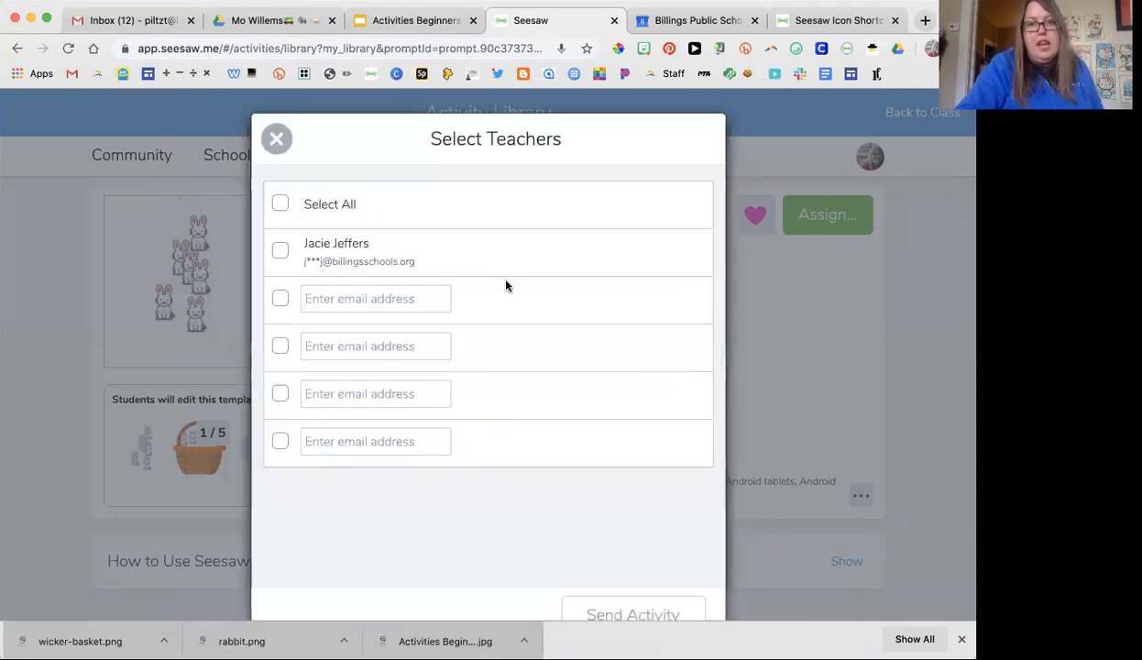
left_click(277, 139)
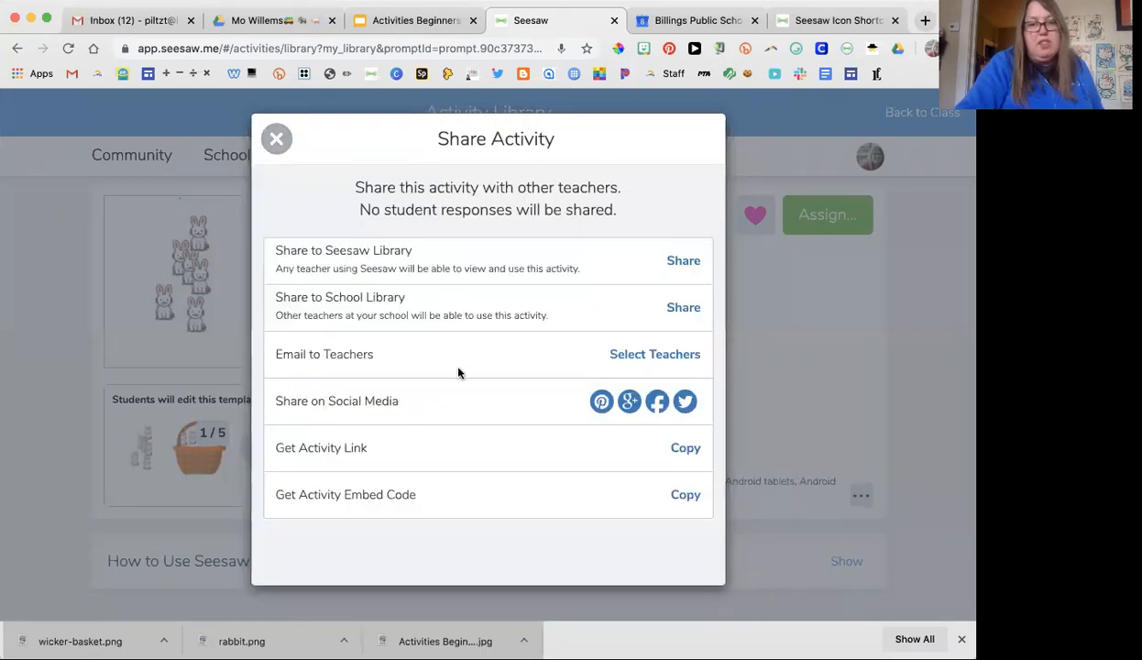
left_click(683, 454)
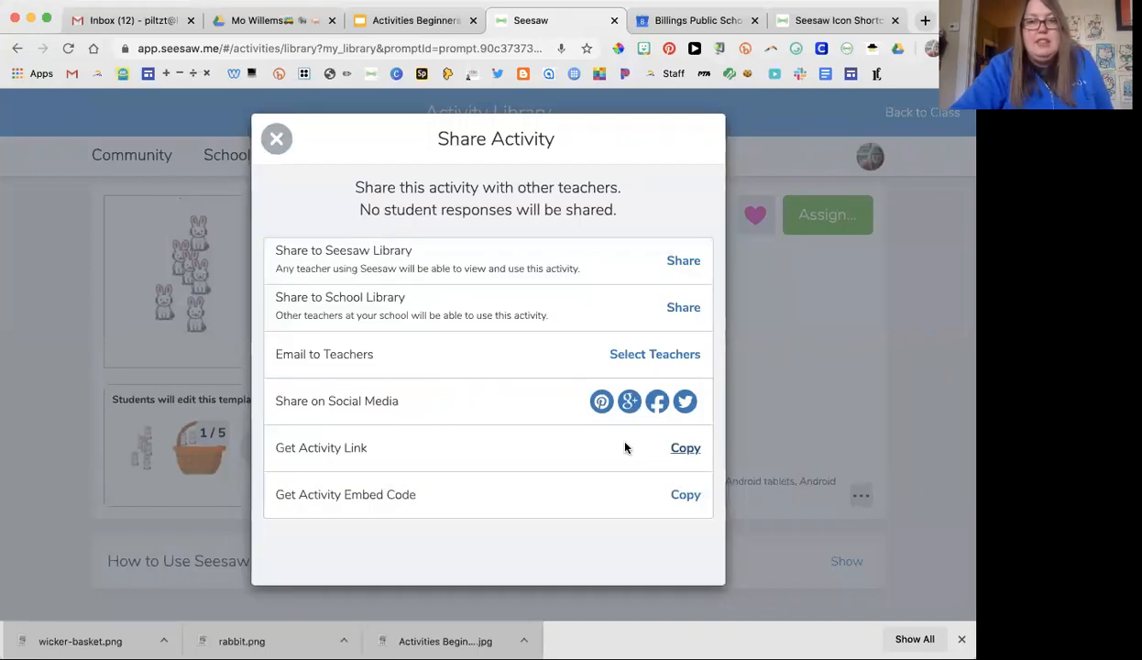
left_click(276, 140)
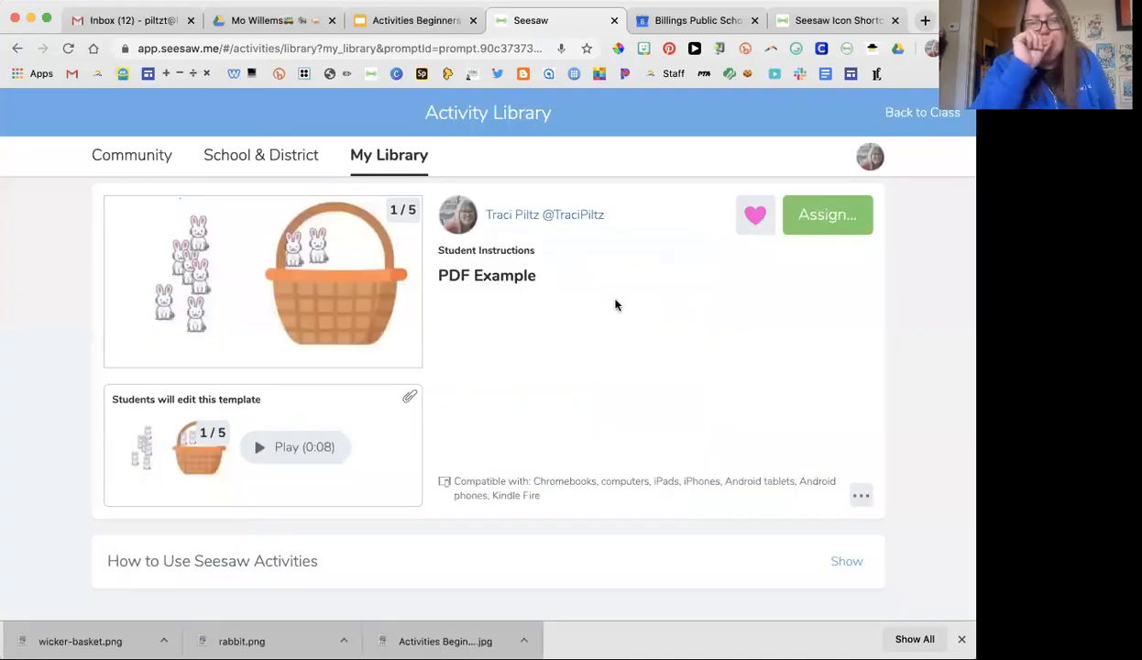
View the Pro Tip slide on linking and uploading example content in Activities Beginners PD, and return to Seesaw.
left_click(394, 22)
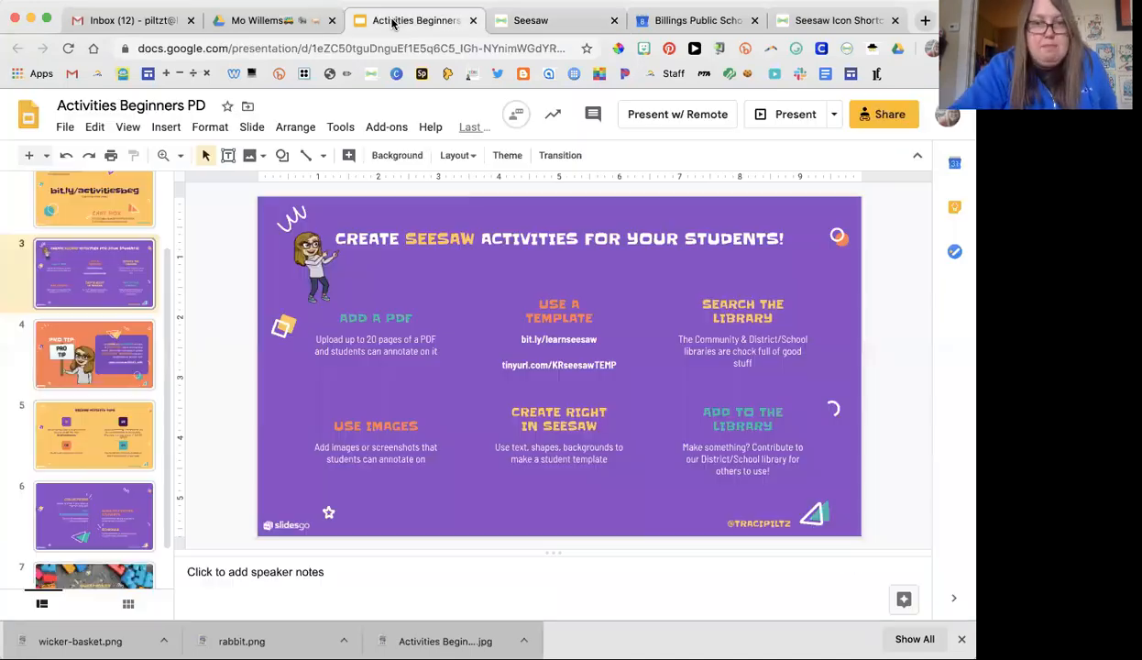
left_click(93, 392)
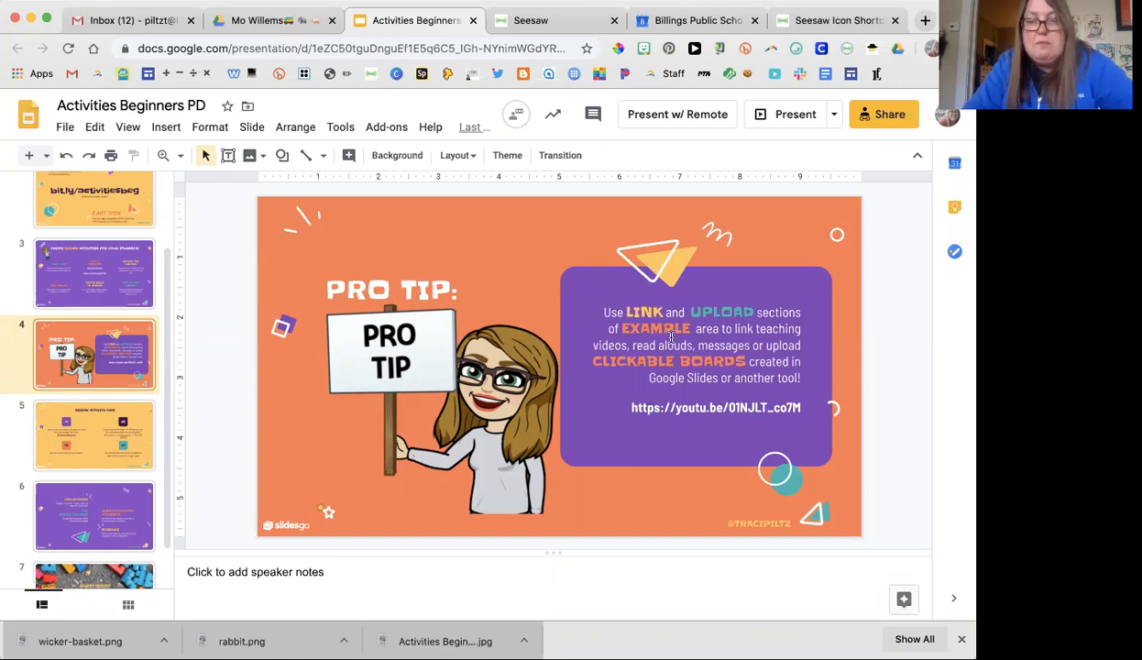
left_click(536, 16)
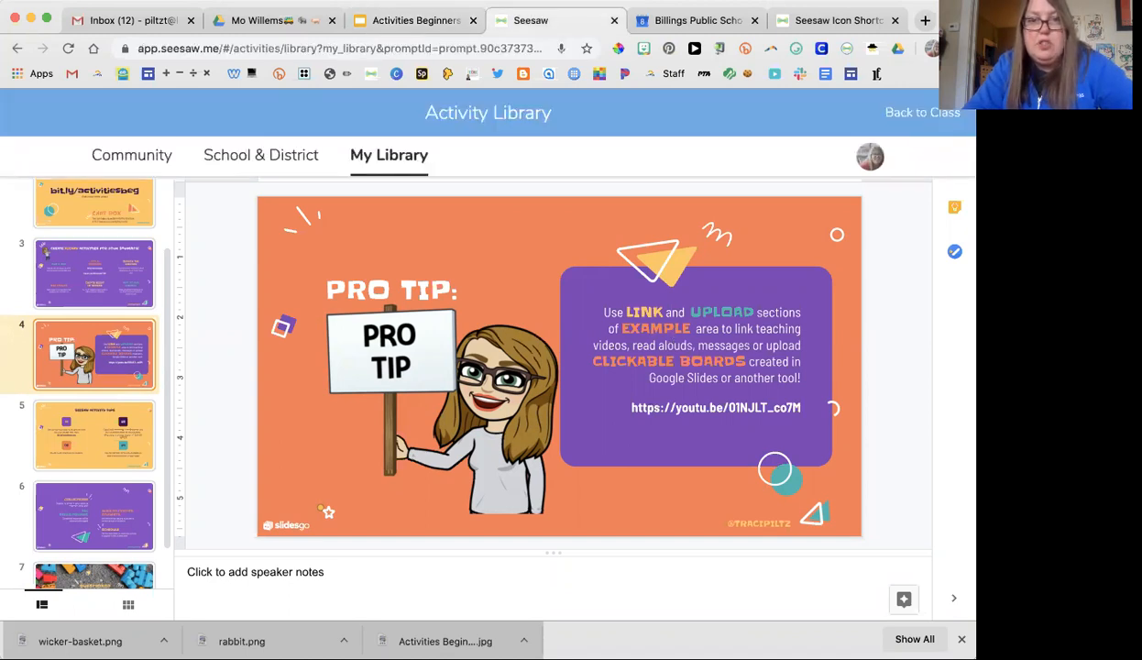
Open the PDF Example activity for editing, view the item types available for multimedia instructions, and close the choices without attaching anything.
left_click(859, 495)
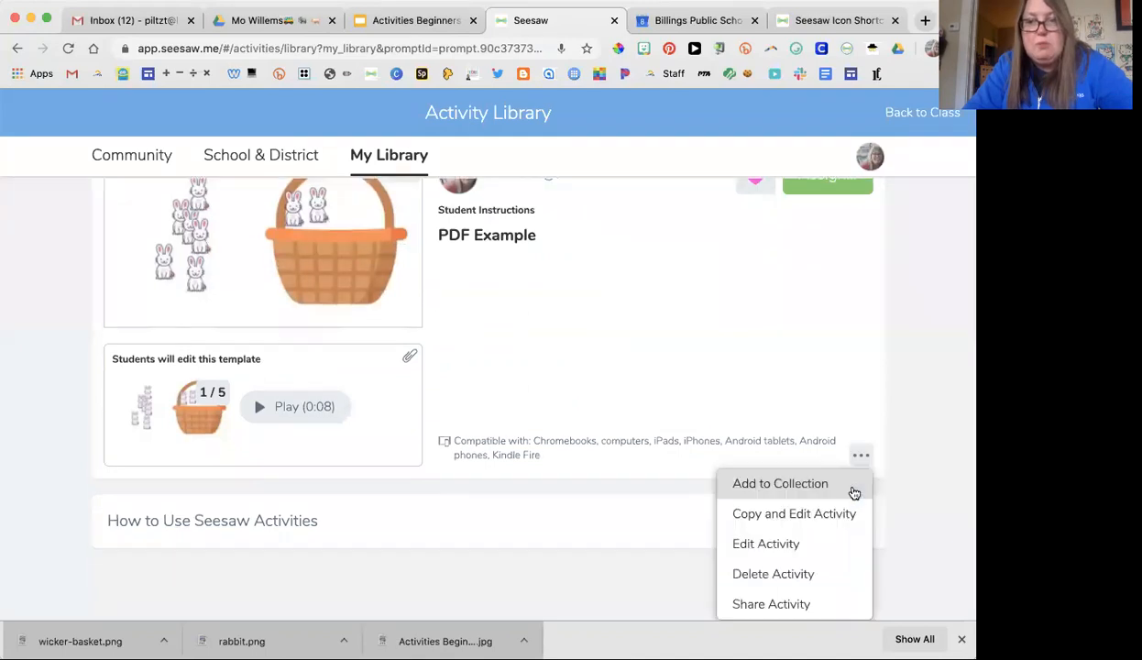
left_click(782, 555)
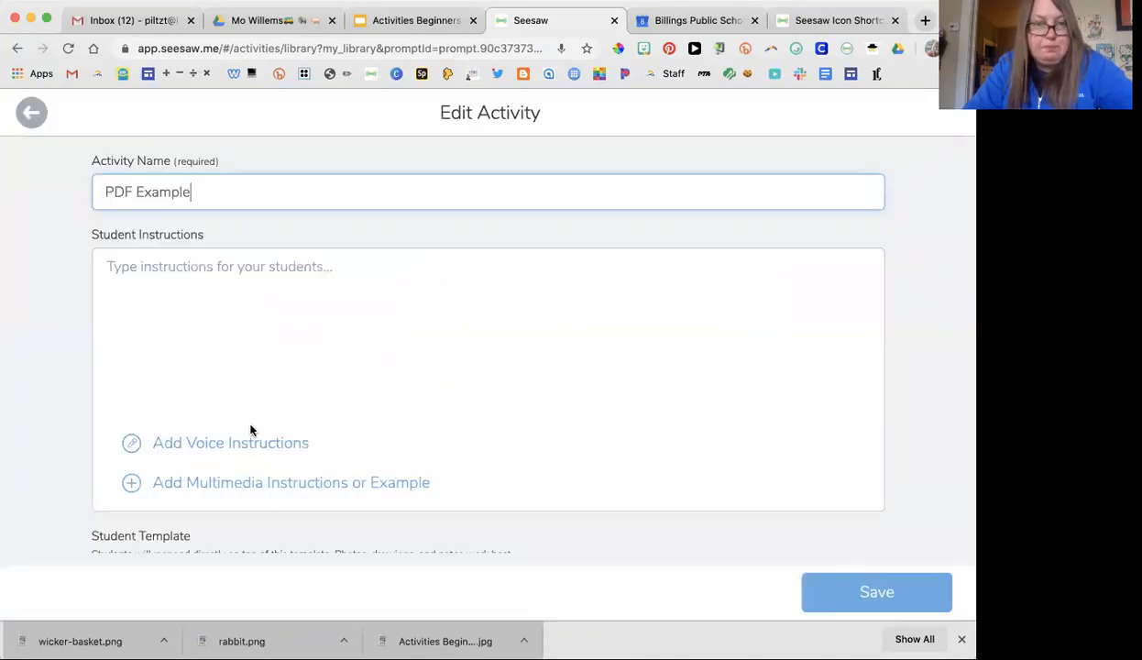
left_click(222, 477)
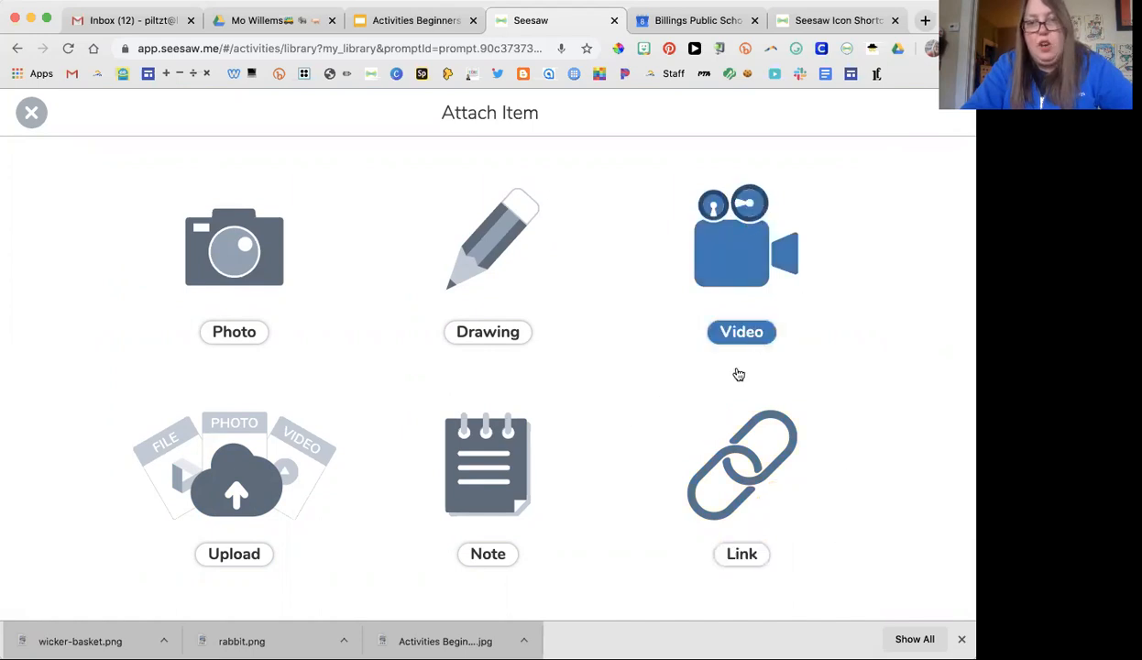
left_click(32, 113)
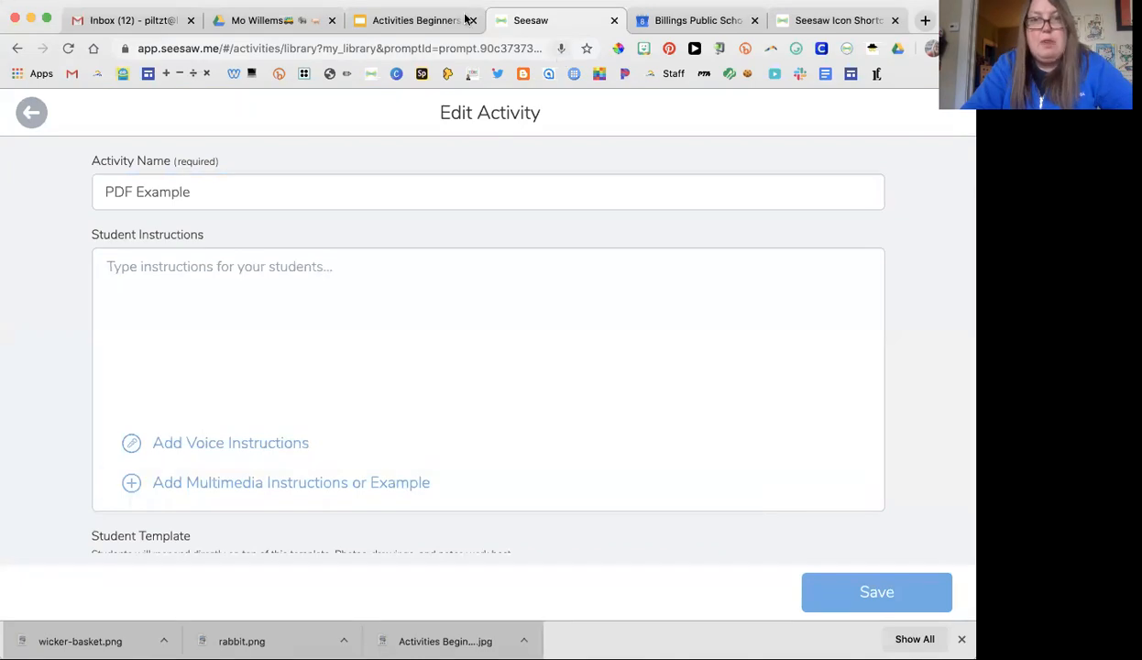
View the Seesaw Activity Tips slide in Activities Beginners PD and return to the activity being edited in Seesaw.
left_click(415, 22)
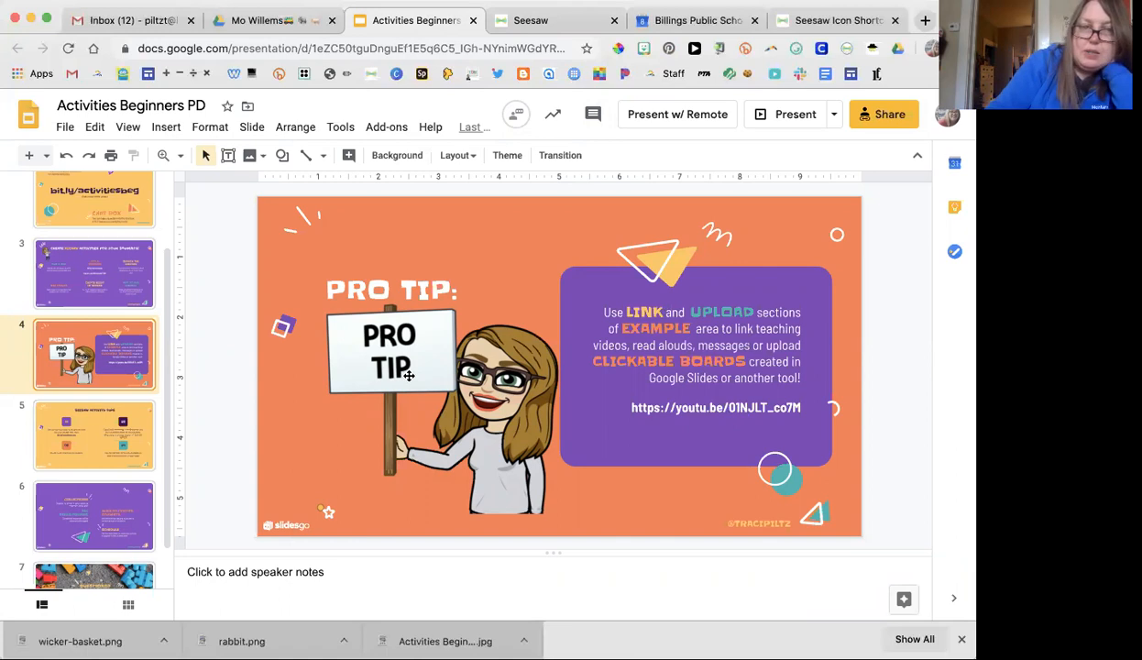
left_click(84, 434)
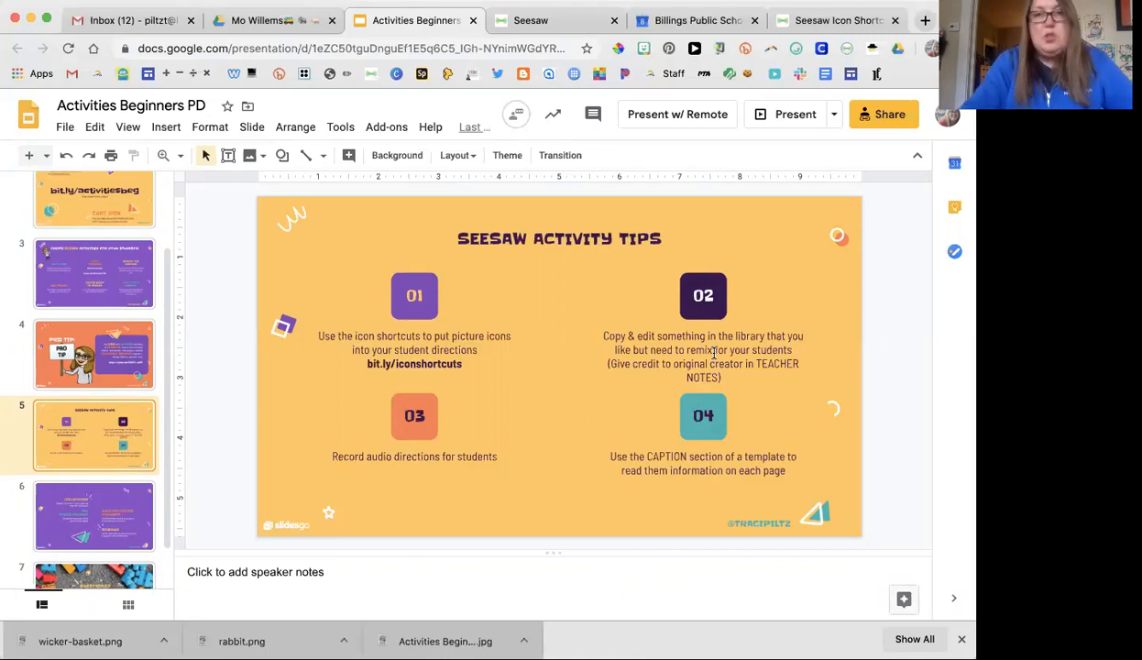
left_click(544, 22)
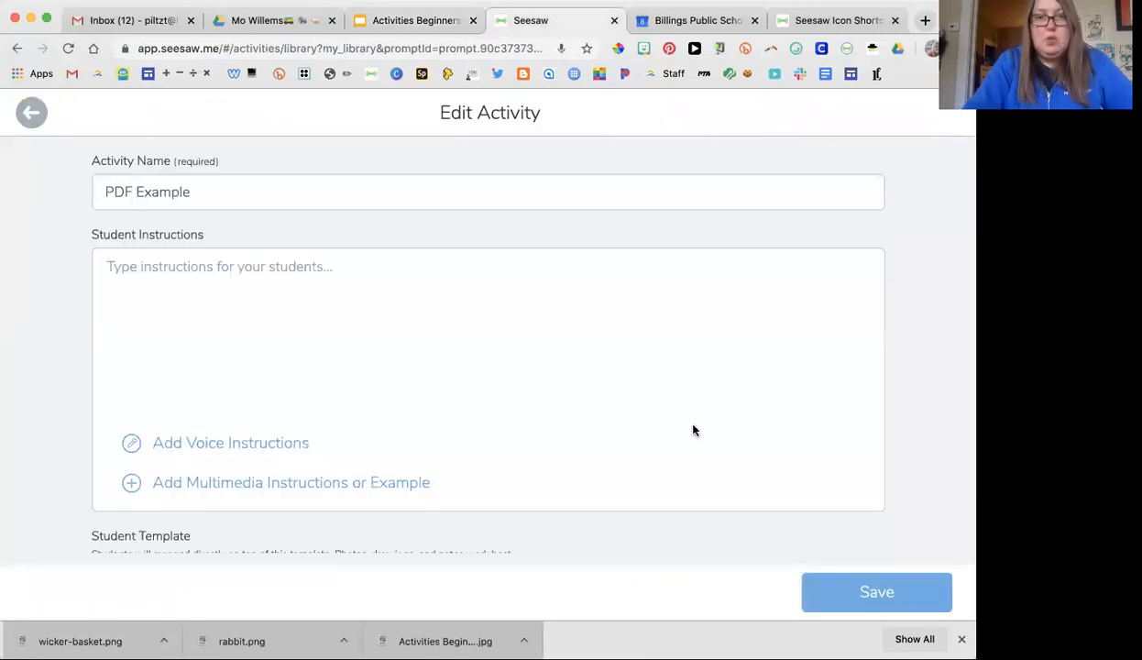
View the Teacher Notes field among the additional options of the PDF Example activity, and save the activity.
scroll(692, 430, "down", 5)
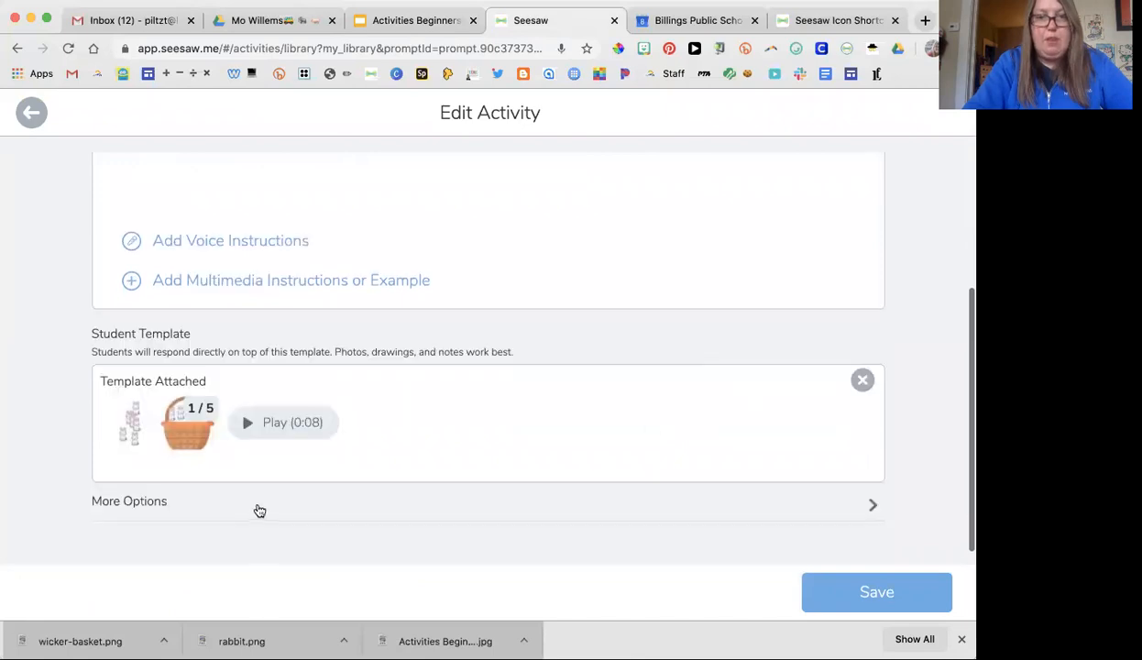
left_click(132, 501)
scroll(280, 540, "down", 4)
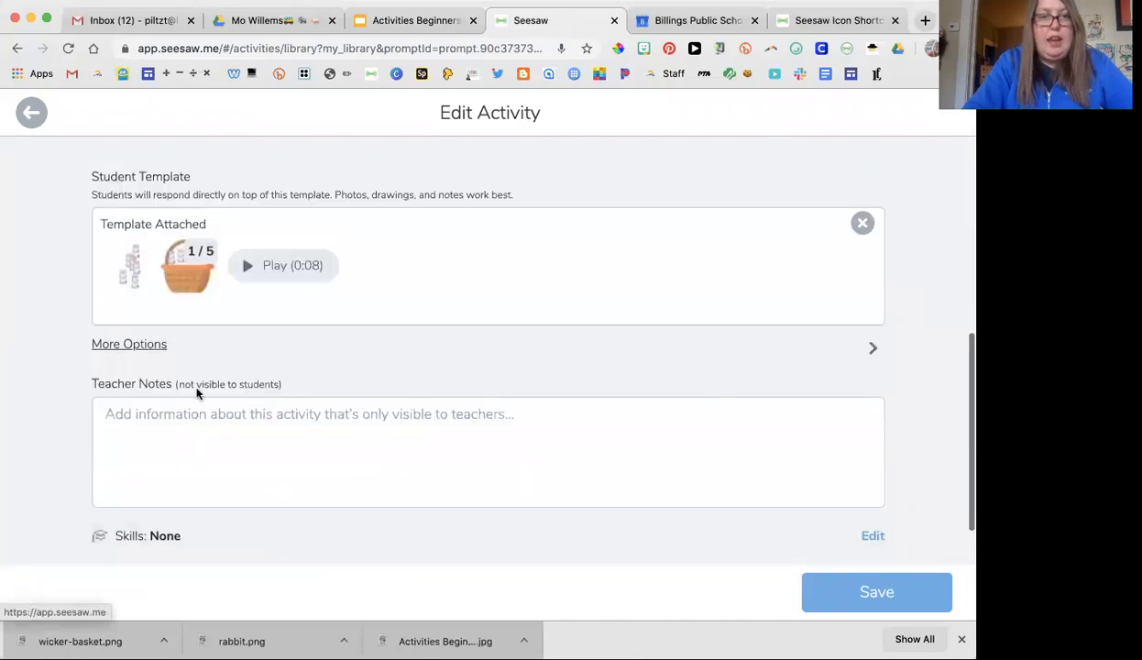
left_click(235, 435)
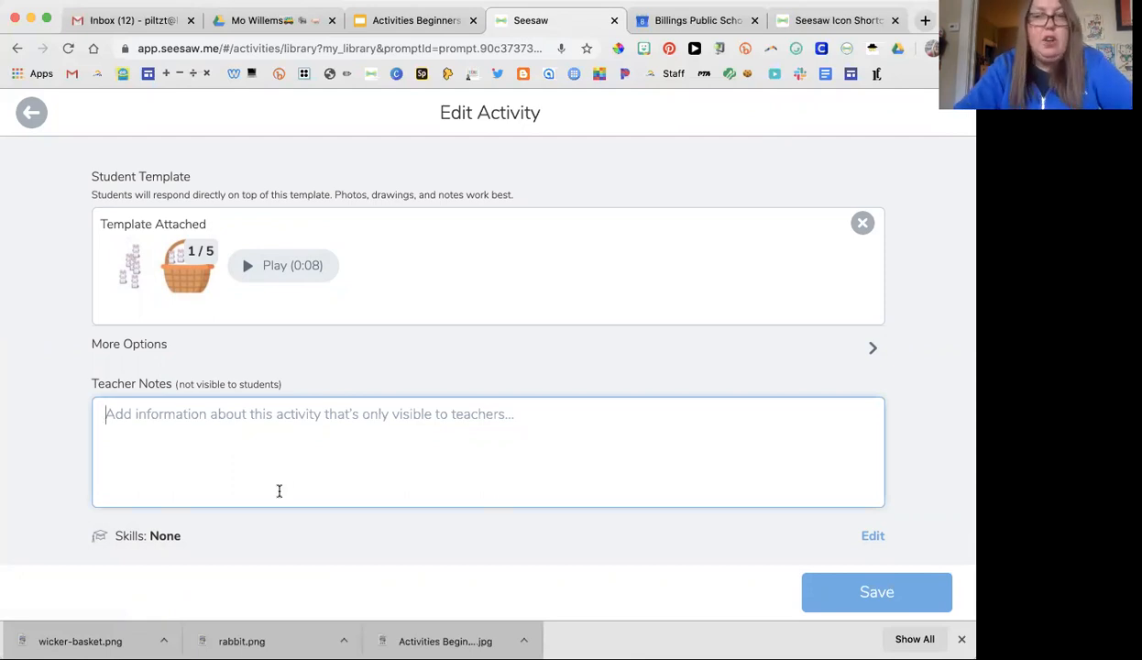
scroll(280, 491, "up", 1)
scroll(280, 491, "up", 3)
left_click(859, 598)
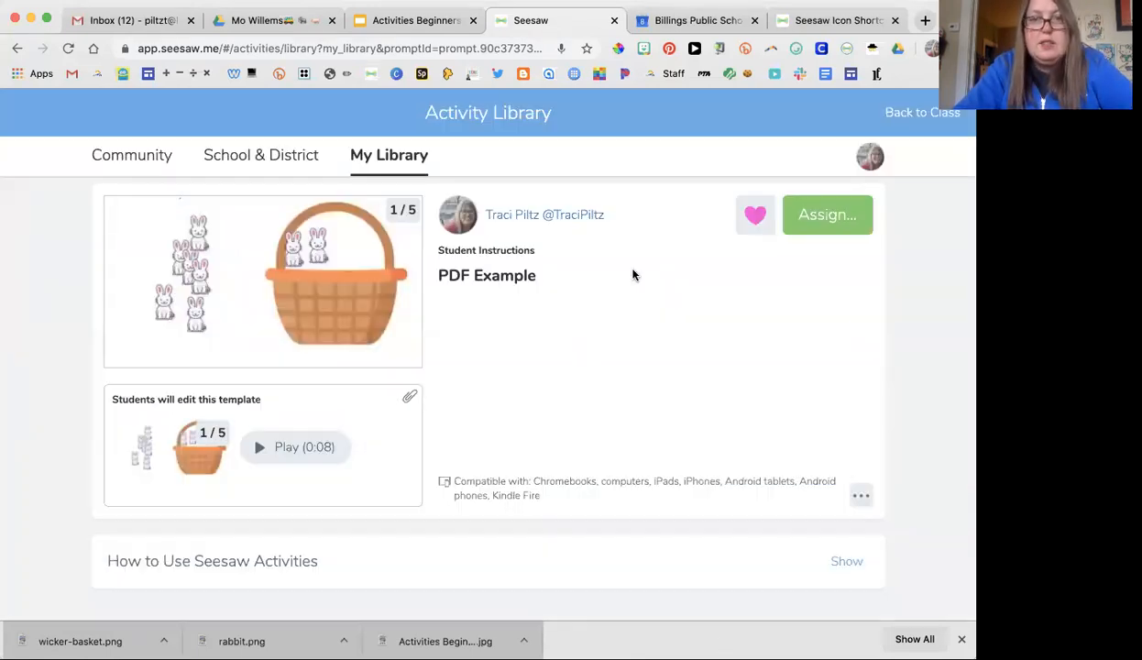
View the slide on collections, tagging, sending to certain students and scheduling, and return to the PDF Example activity in Seesaw.
left_click(414, 22)
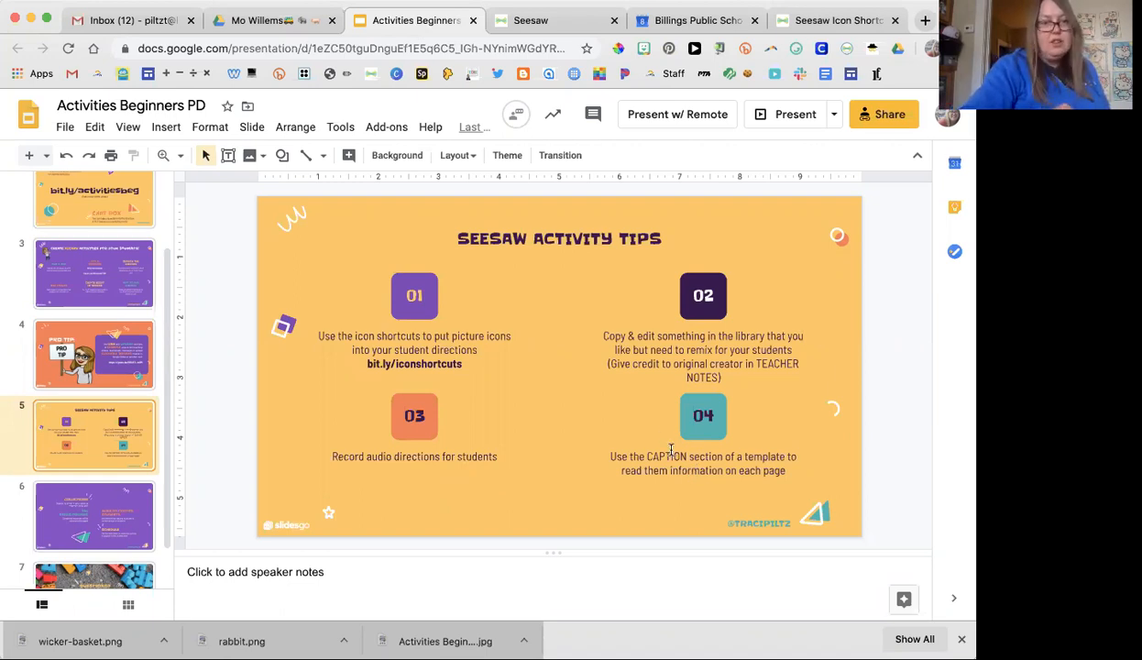
left_click(90, 515)
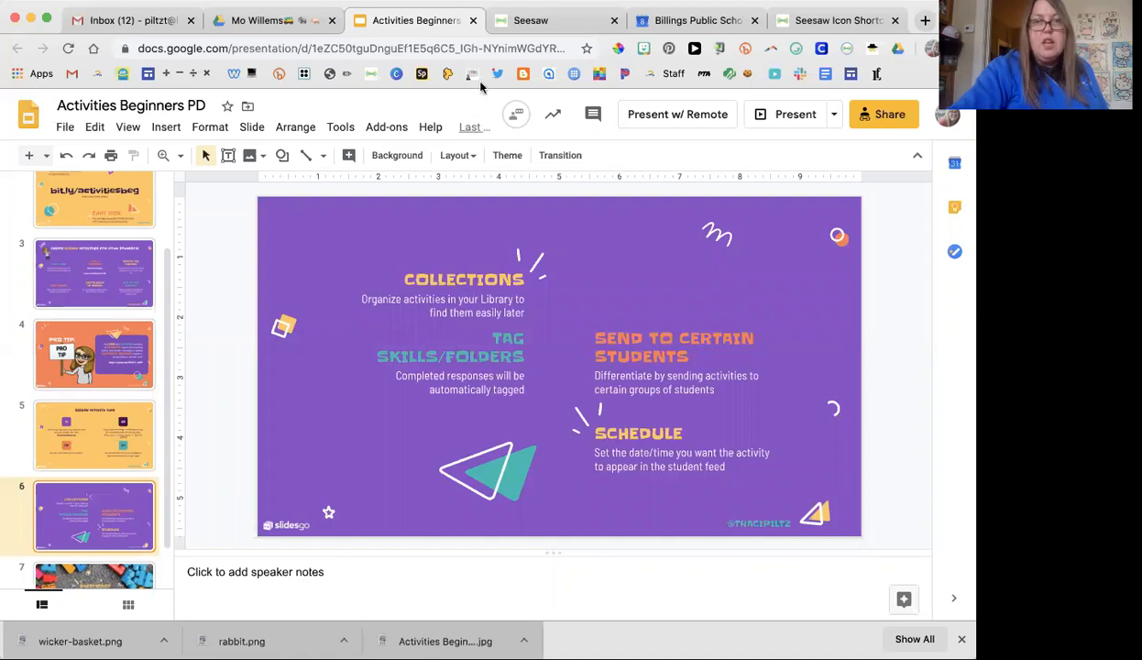
left_click(528, 25)
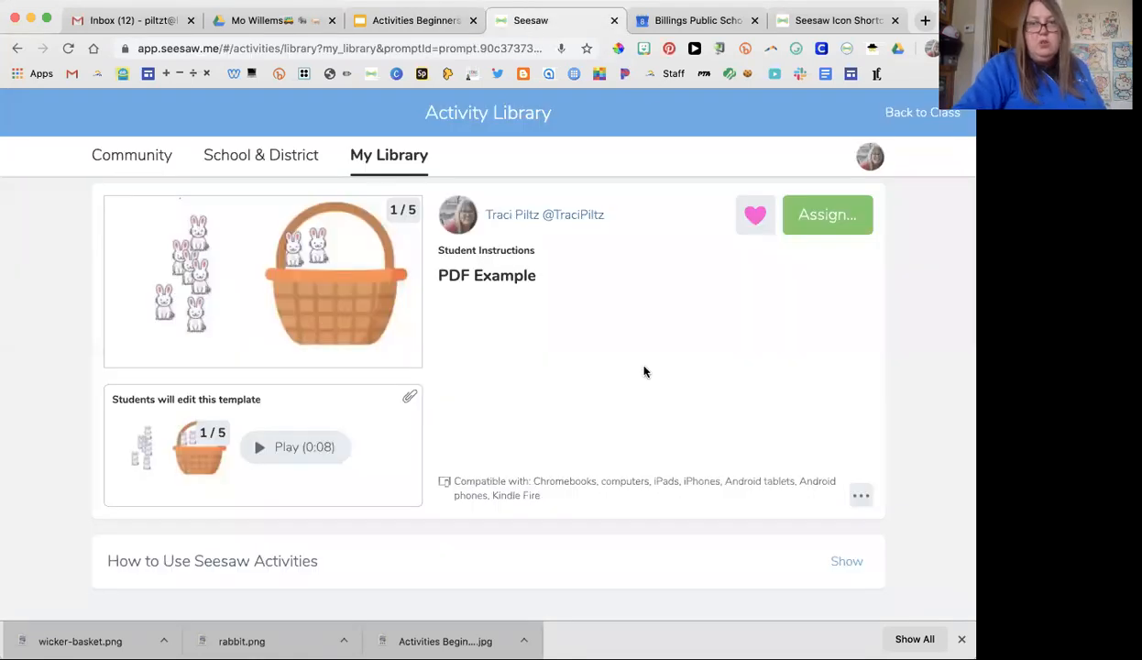
Open the assignment options for PDF Example and try selecting the 19-20 Quest, 19-20 Quest Primary and Amplify Student Voice! classes, clearing them again.
left_click(826, 216)
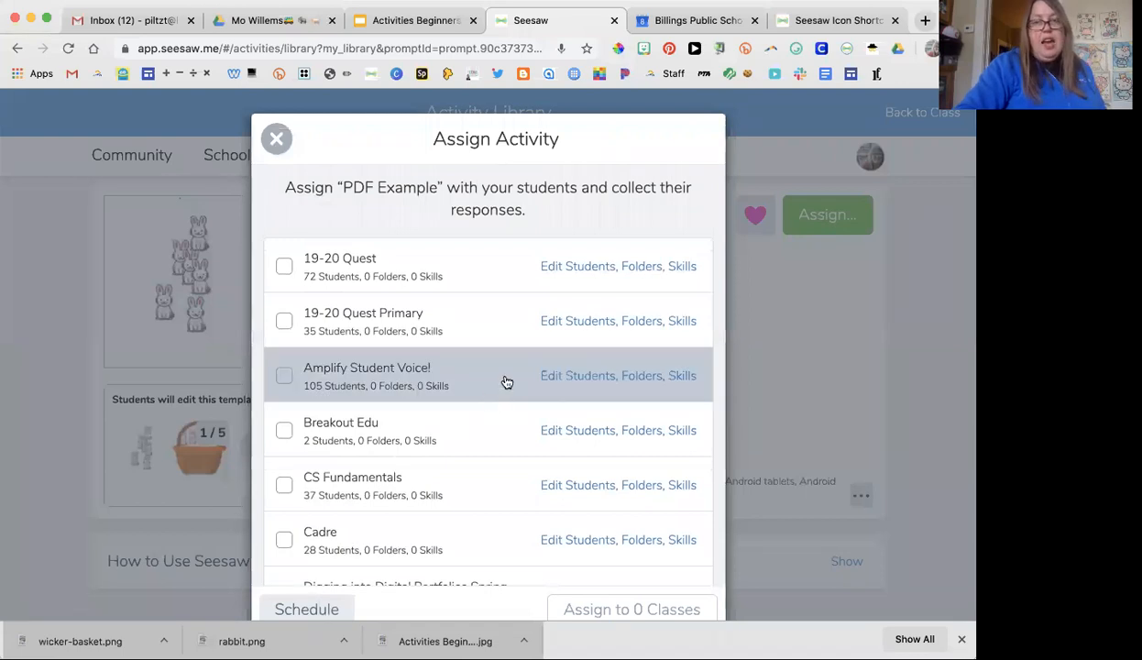
left_click(471, 280)
left_click(458, 328)
left_click(452, 380)
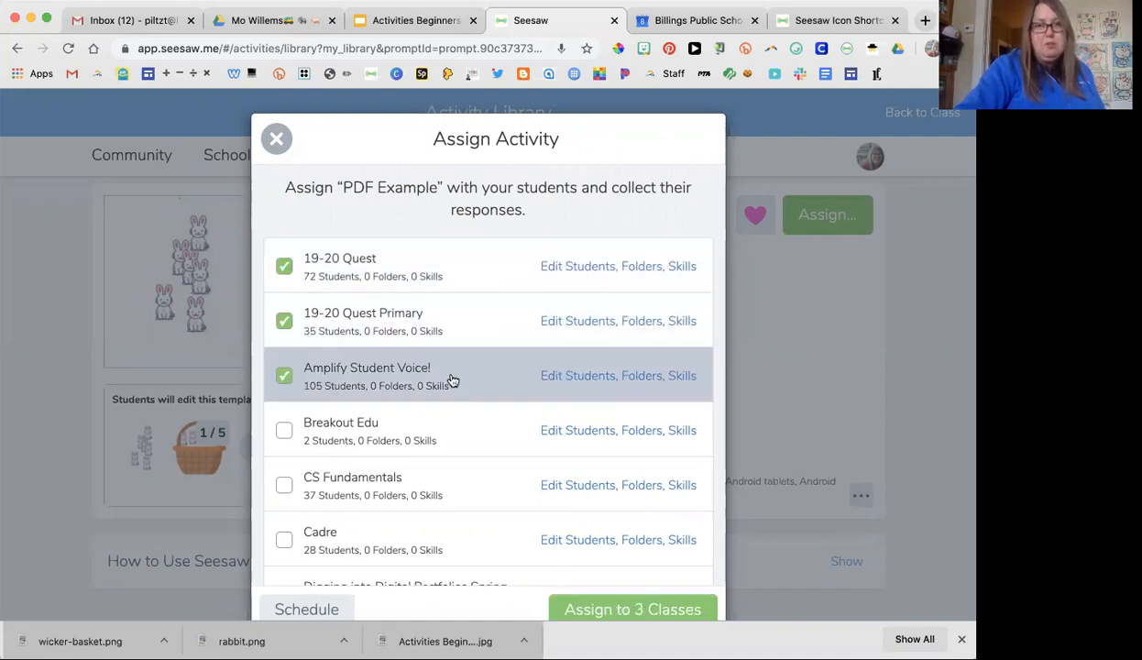
left_click(452, 381)
left_click(457, 328)
left_click(456, 265)
Choose the five-student class listed after LEAP K-1 and limit the assignment to the students with the rabbit and dog avatars.
scroll(463, 388, "down", 3)
scroll(463, 388, "down", 5)
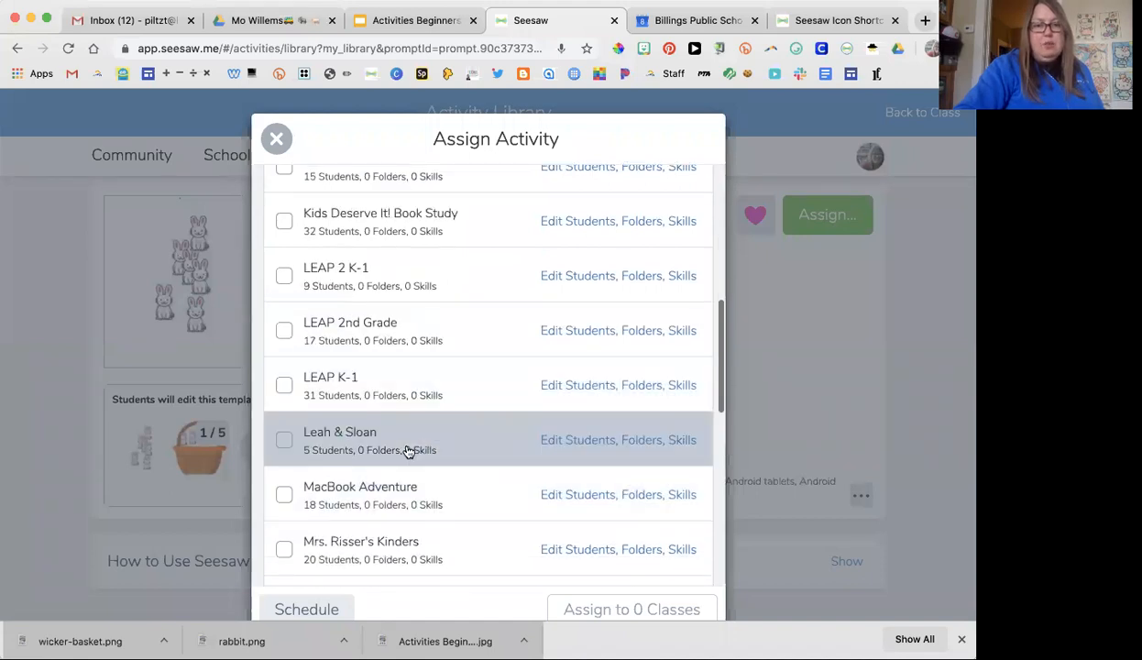
left_click(408, 451)
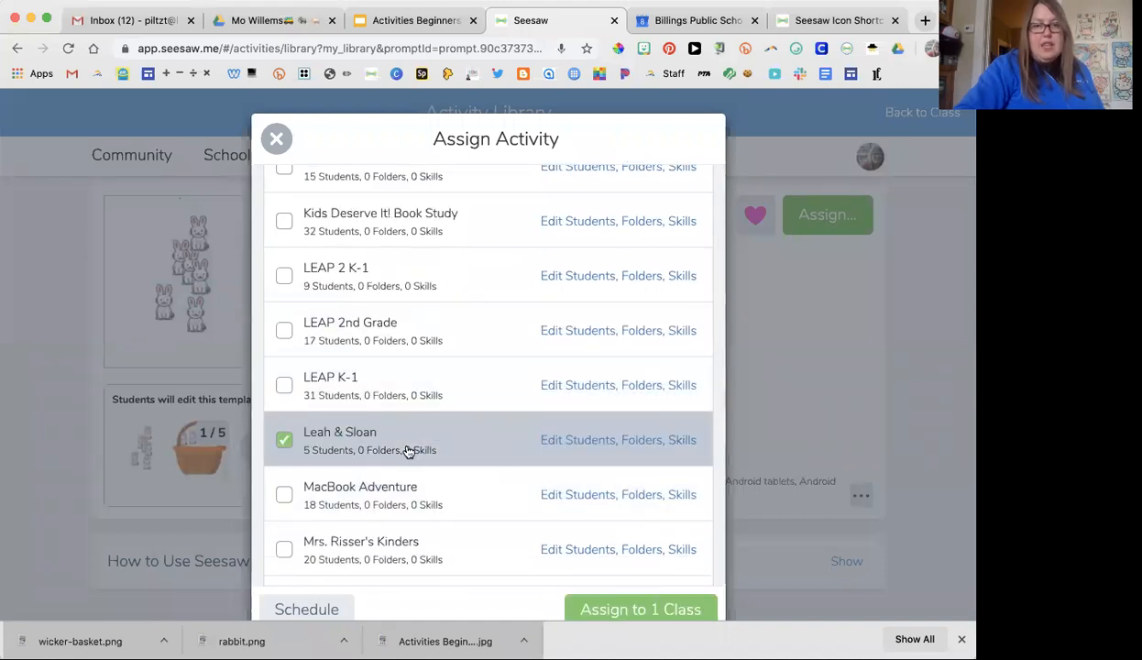
left_click(571, 441)
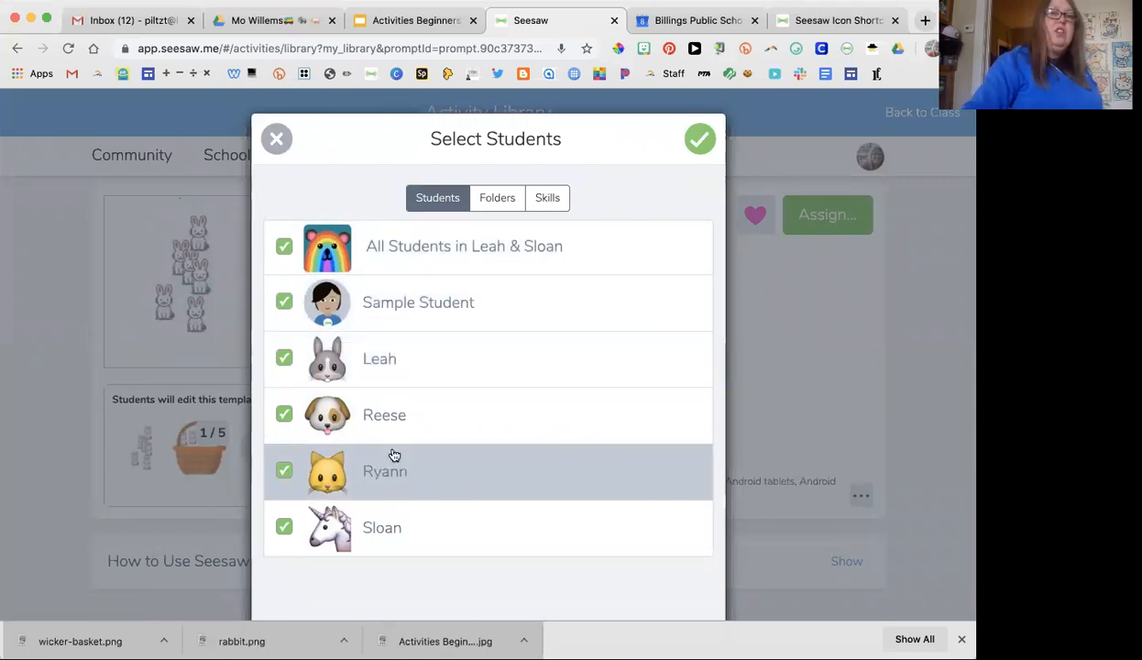
left_click(284, 246)
left_click(285, 358)
left_click(284, 414)
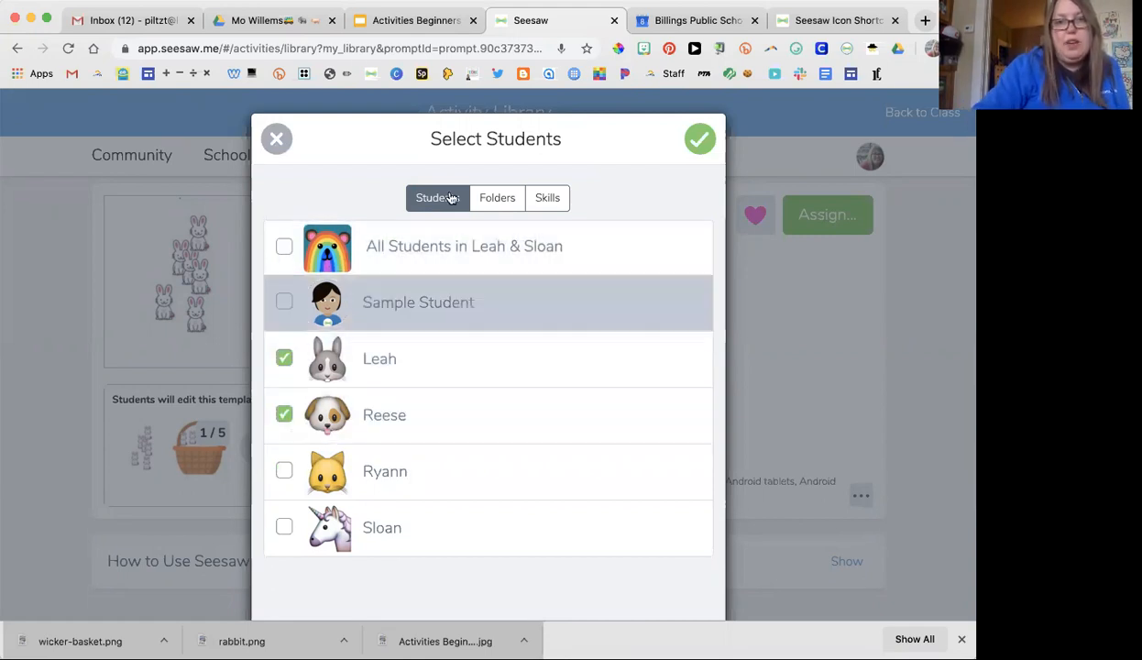
Try tagging the assignment with the Activities from Your Teacher folder, clear it, view the available skills, and accept the student selection.
left_click(491, 203)
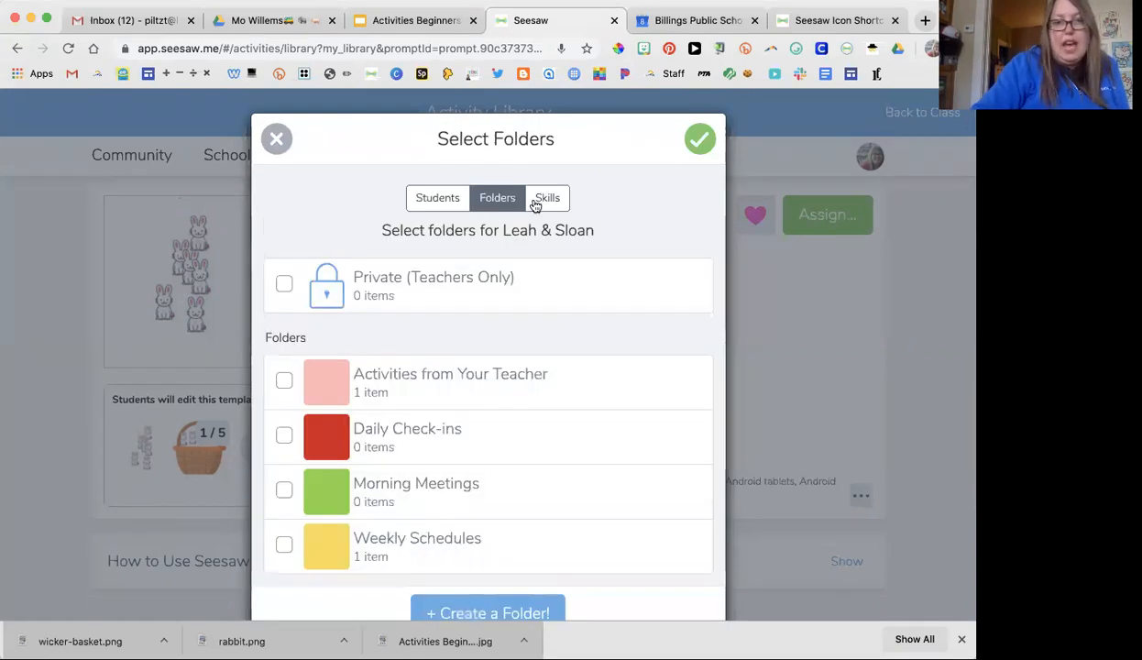
scroll(591, 384, "down", 1)
left_click(522, 355)
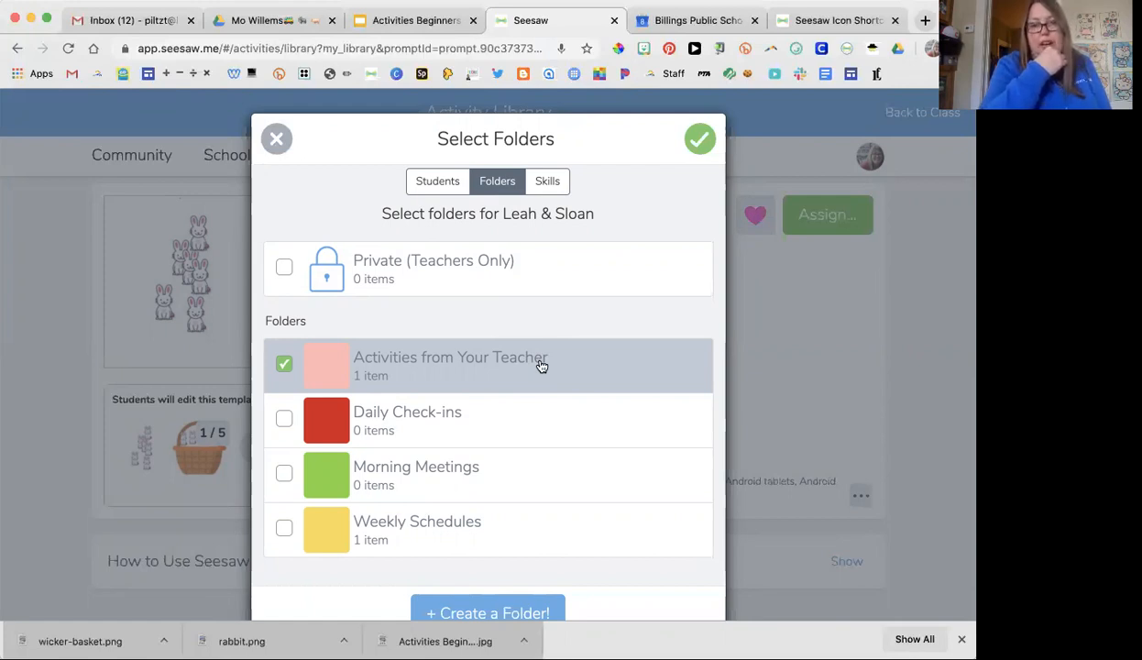
left_click(541, 366)
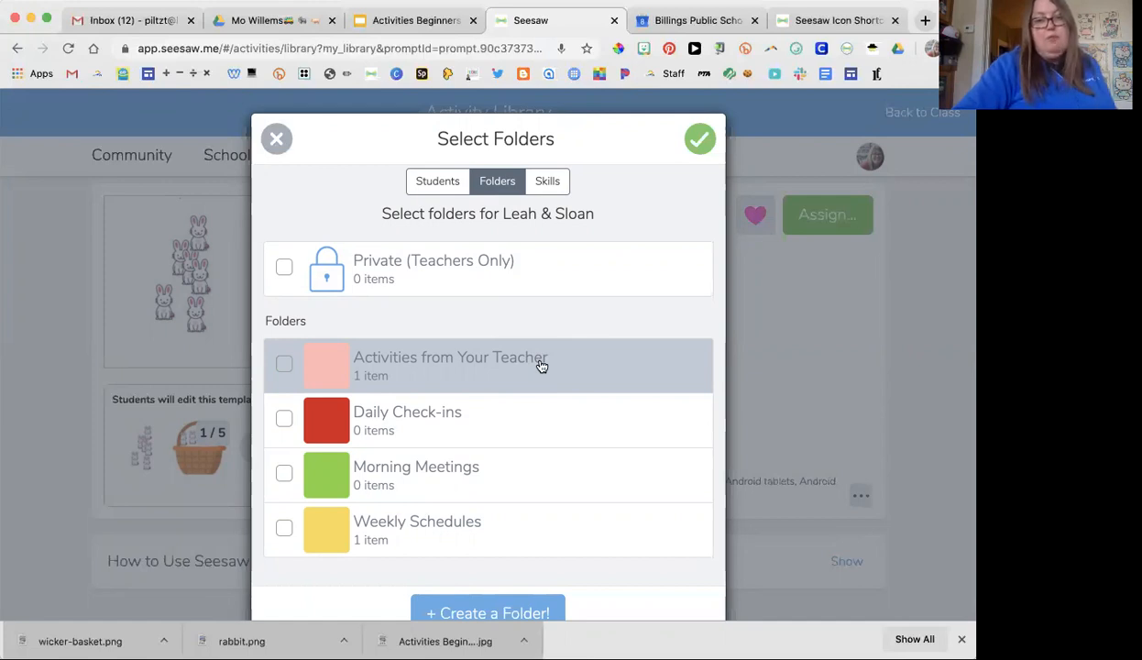
left_click(548, 182)
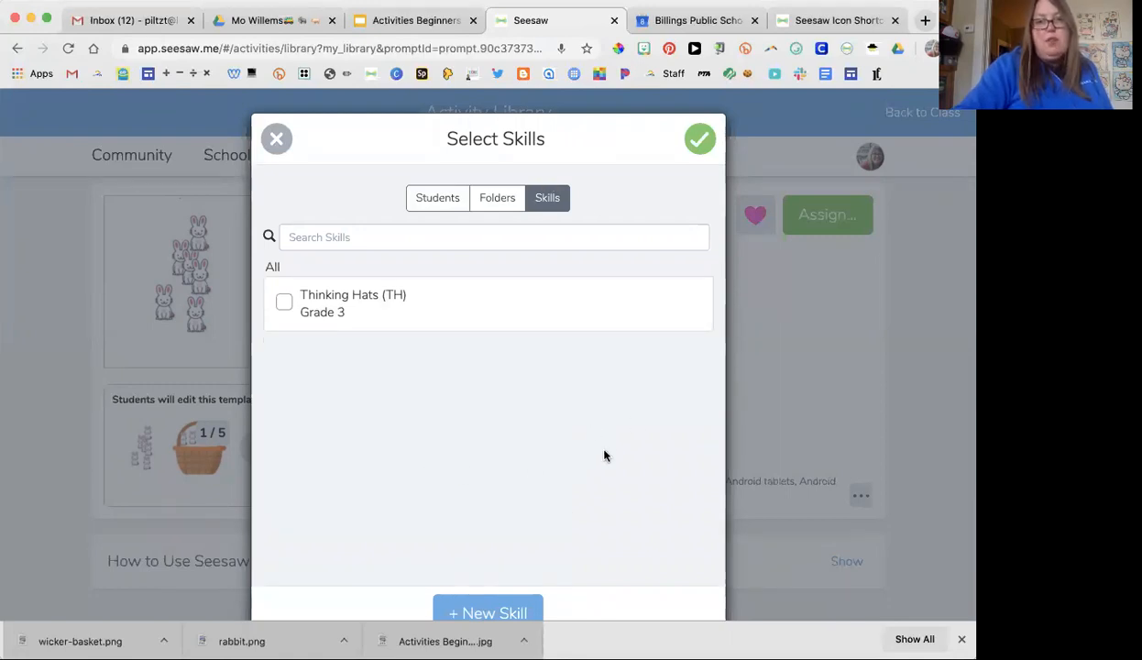
left_click(704, 143)
Try the option to assign on a specific date and time, cancel the scheduling, and close the assignment dialog without assigning.
scroll(535, 288, "down", 3)
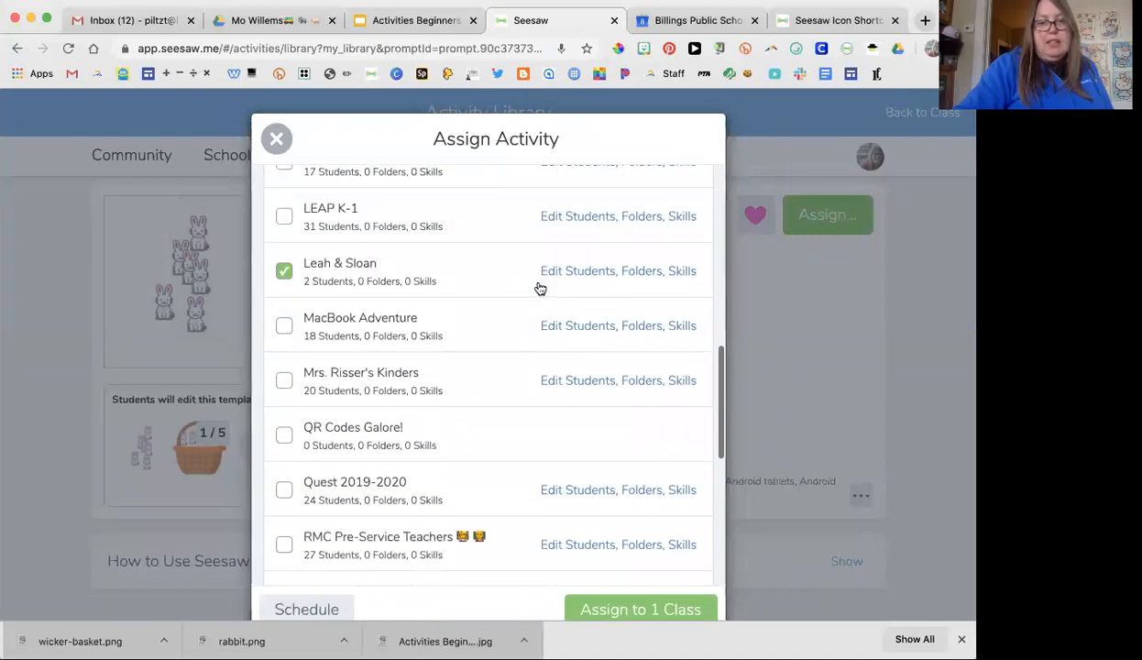
left_click(294, 609)
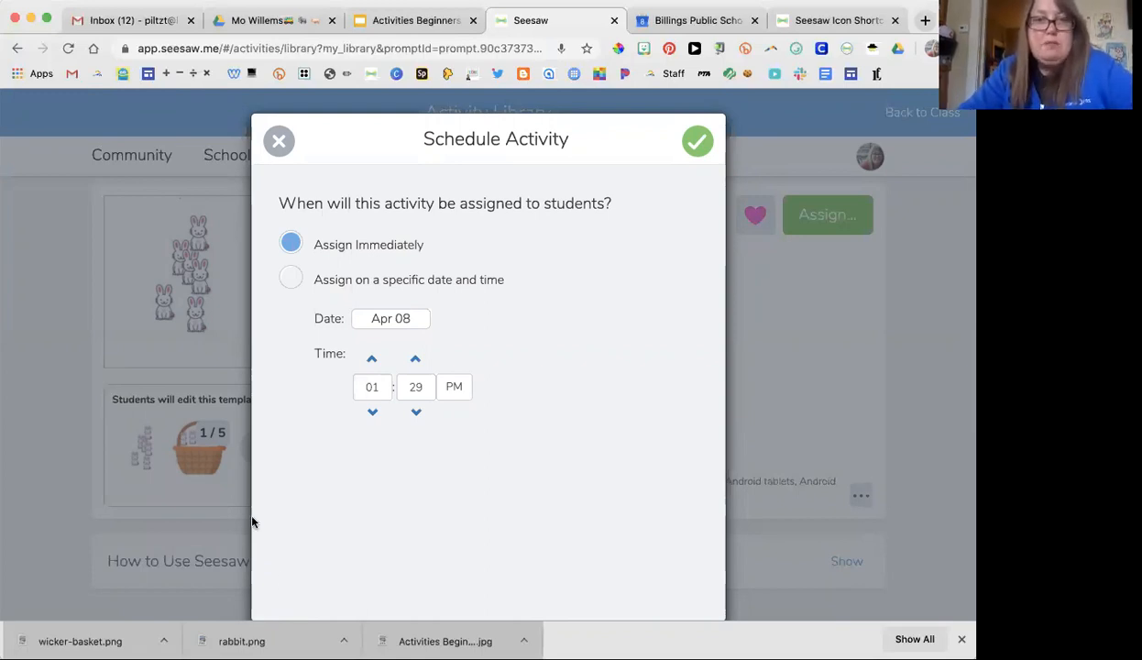
left_click(288, 279)
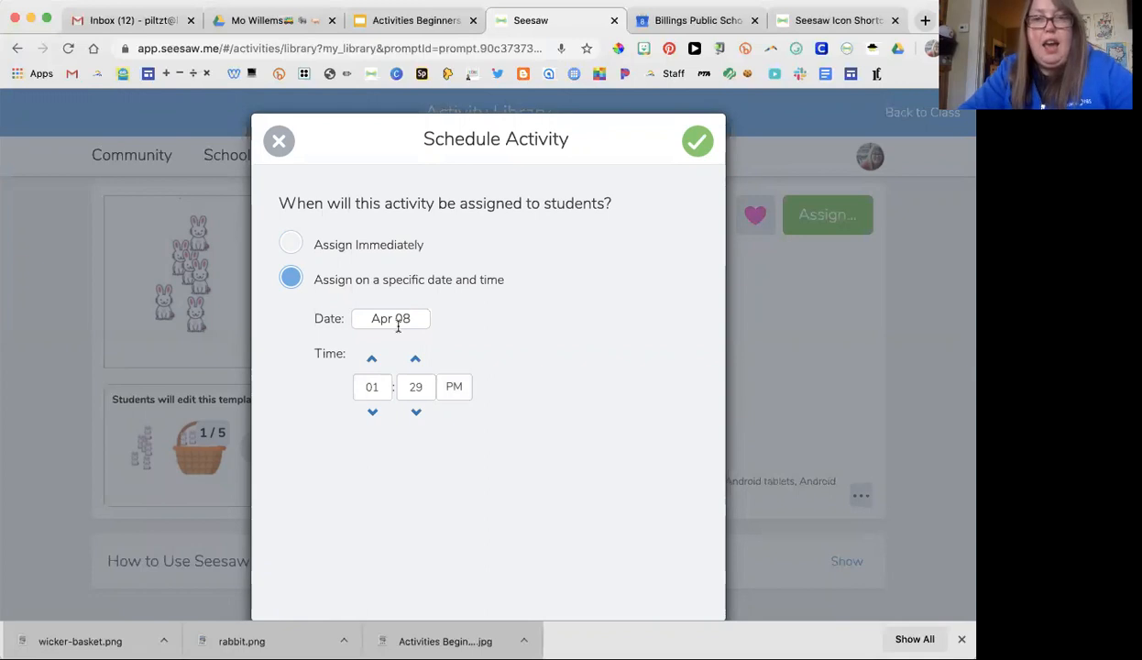
left_click(279, 142)
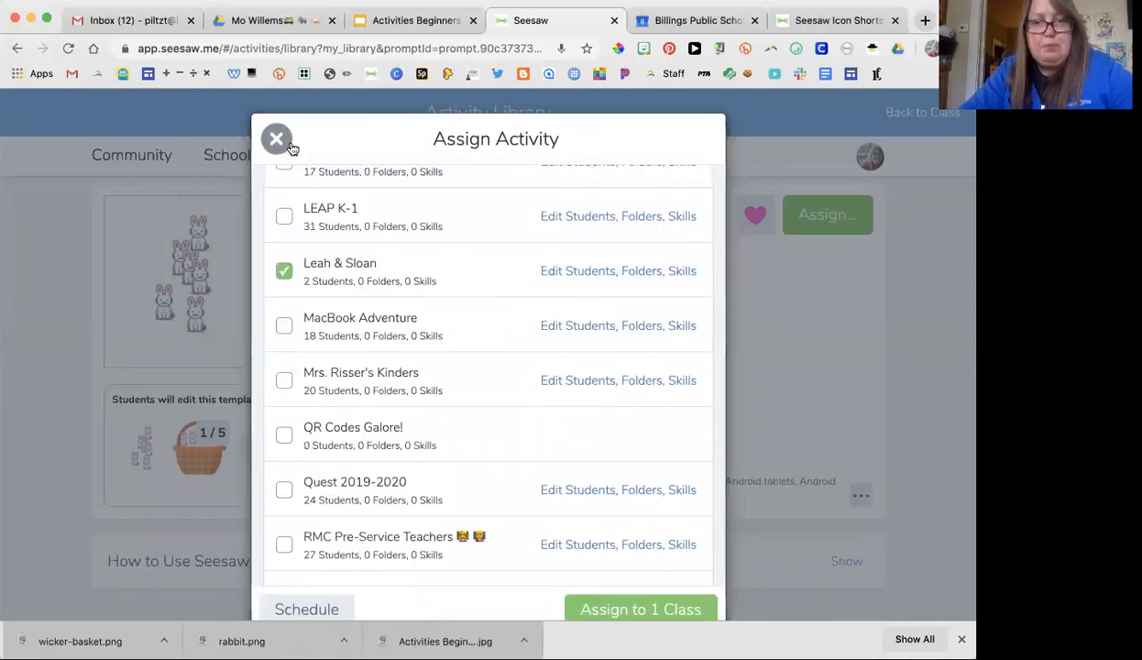
scroll(618, 548, "down", 2)
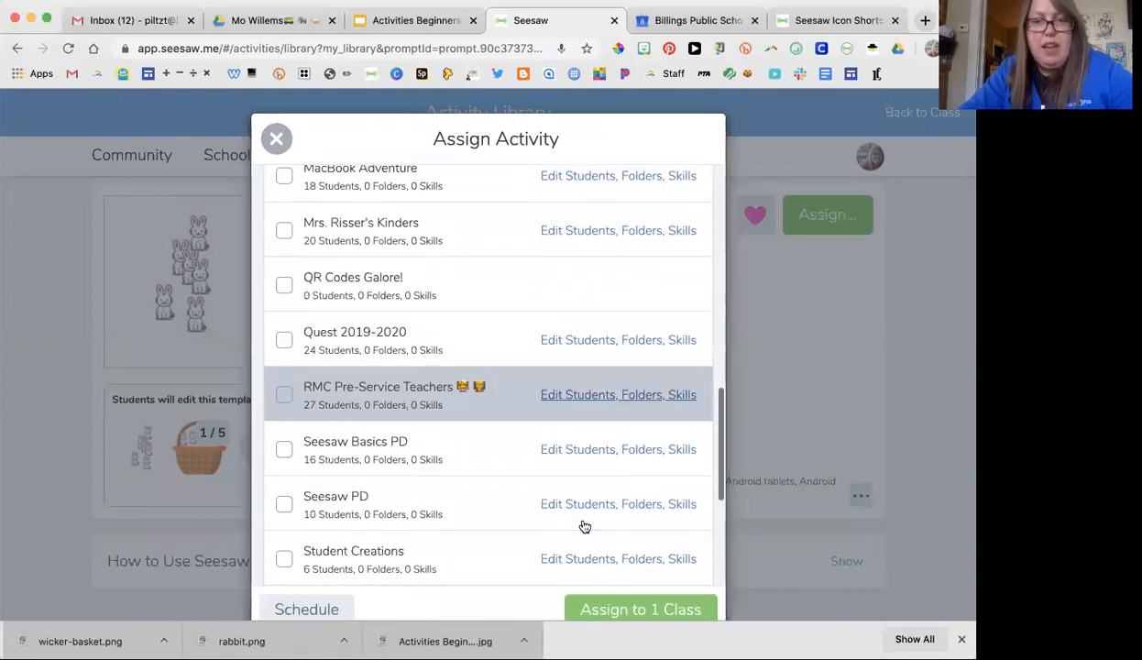
left_click(276, 138)
Leave the Activity Library and open the journal of the class listed after LEAP K-1.
left_click(920, 113)
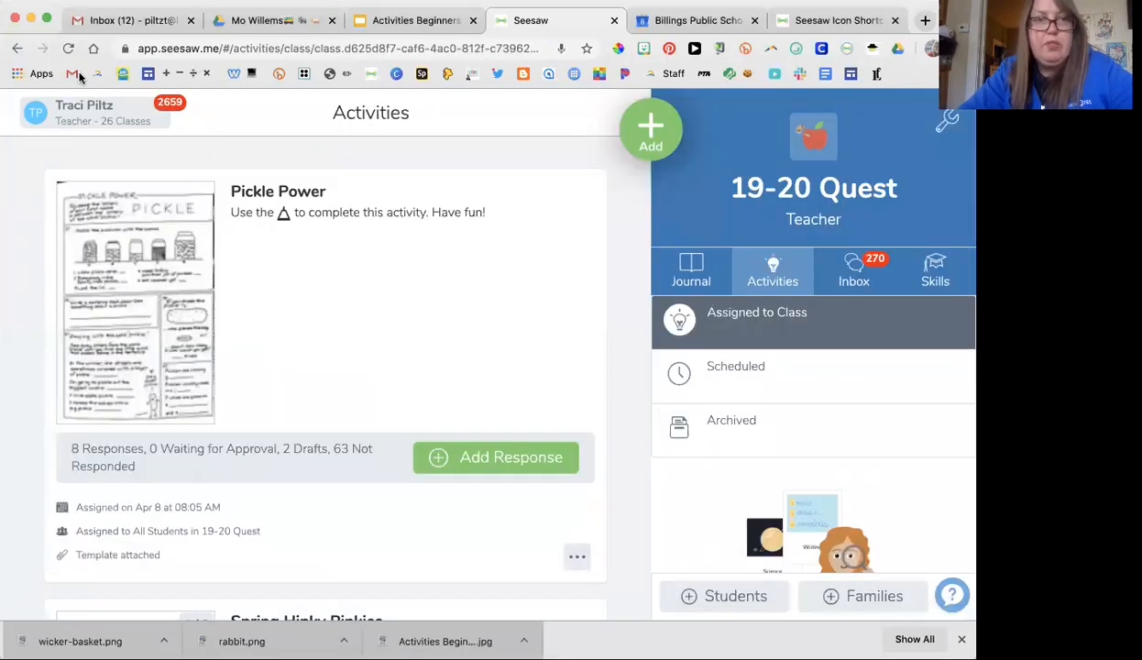
left_click(66, 108)
scroll(145, 391, "down", 5)
scroll(145, 391, "down", 6)
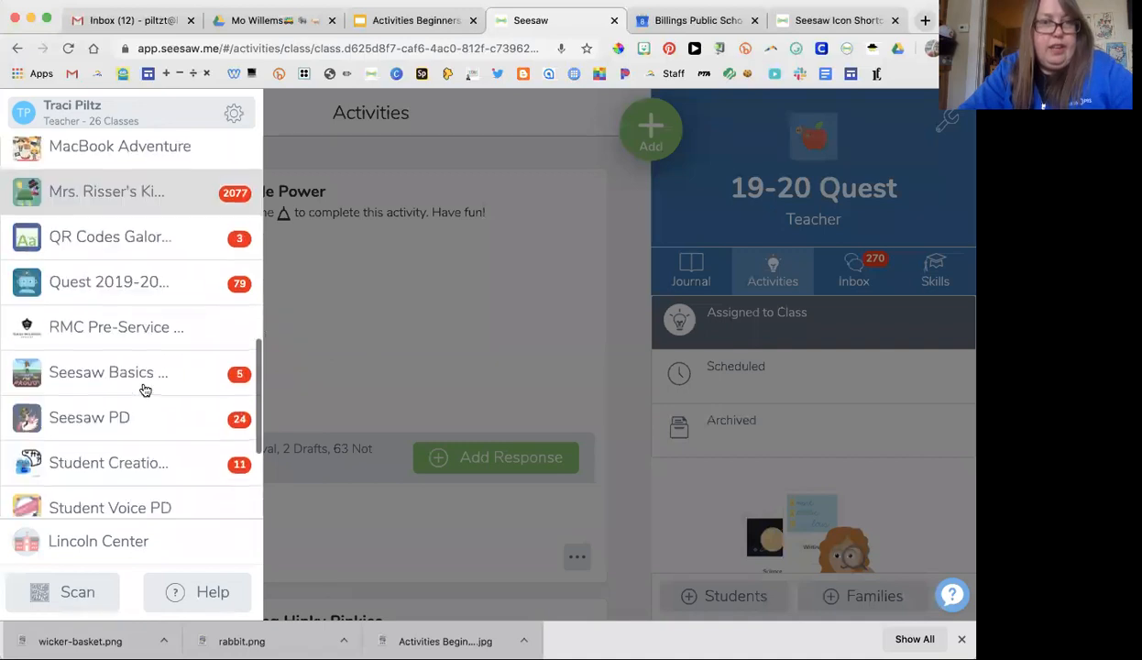
scroll(144, 348, "up", 3)
left_click(148, 273)
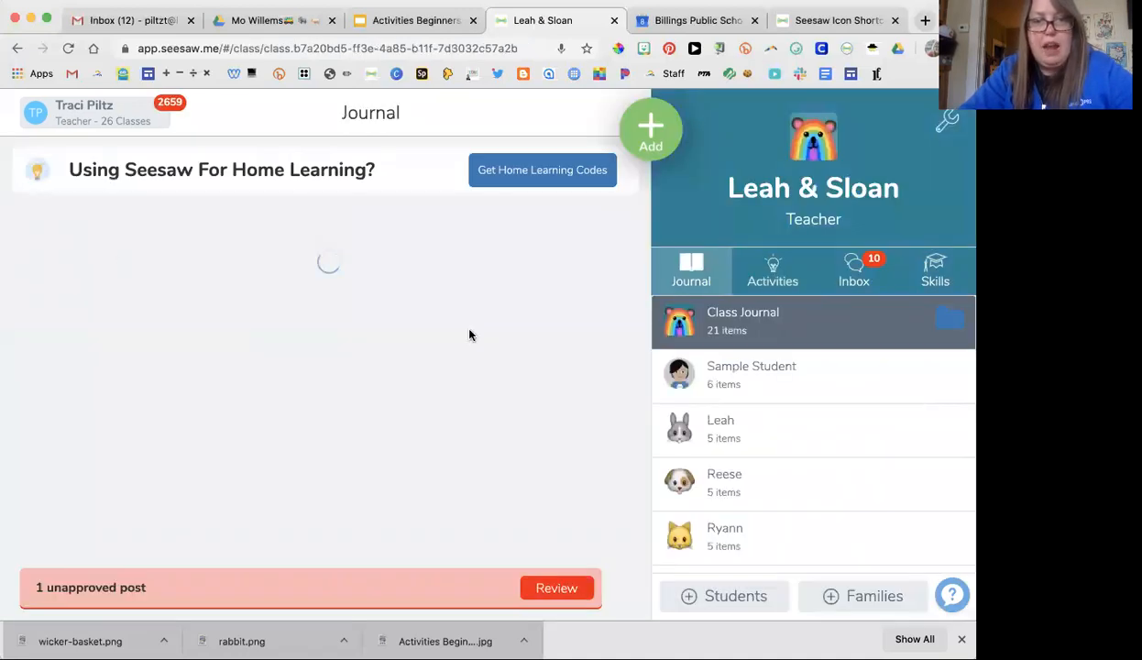
Open the class's Activities and look through the list of activities assigned to the class, down to Pumpkin Similes.
left_click(769, 276)
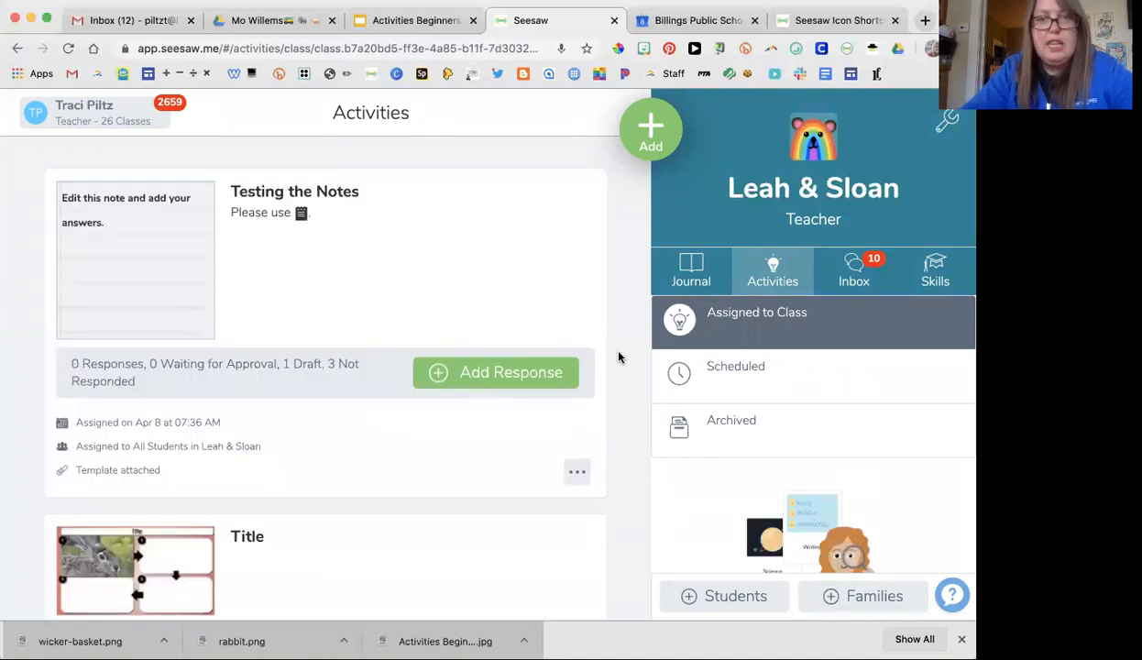
scroll(500, 290, "down", 5)
scroll(500, 290, "down", 15)
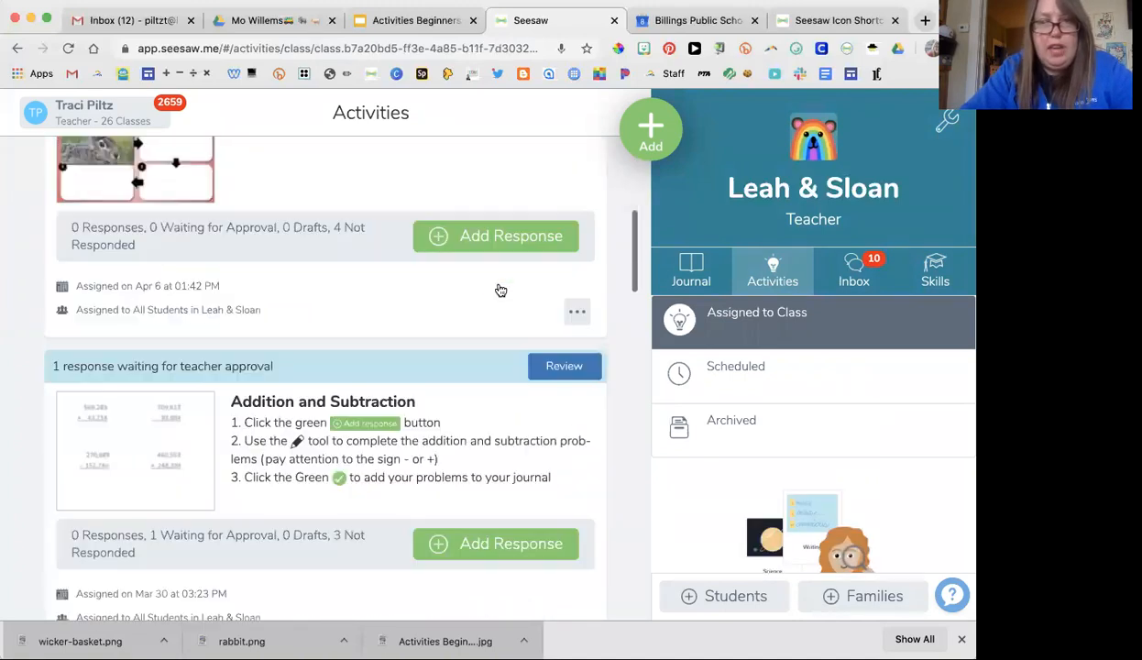
scroll(500, 289, "up", 20)
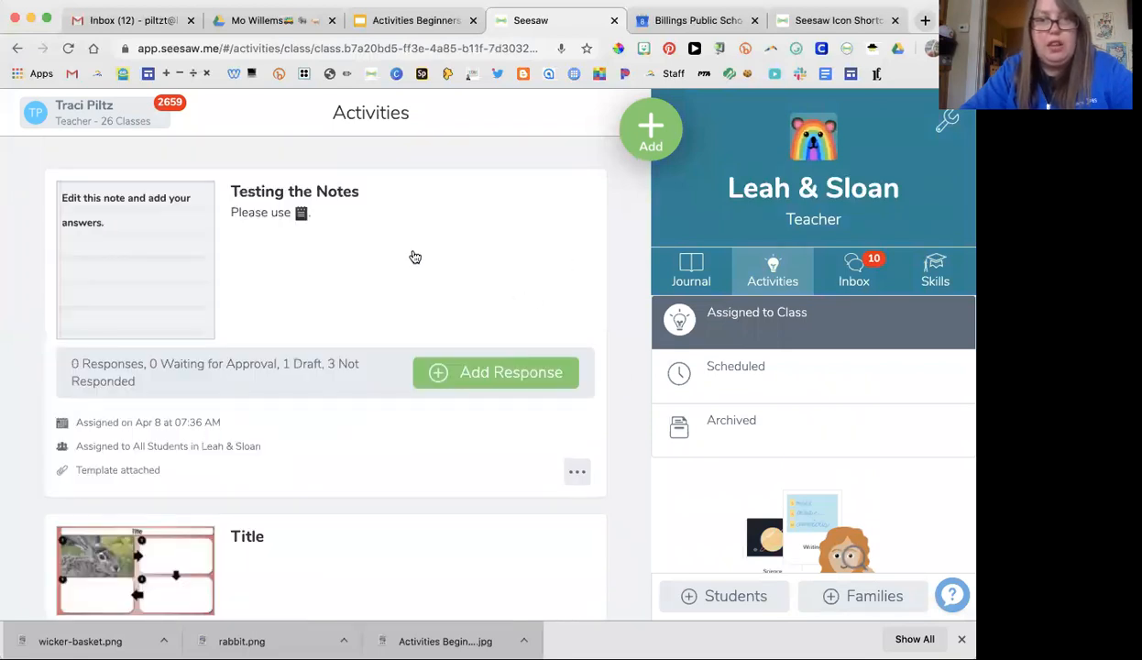
scroll(412, 254, "down", 3)
scroll(413, 255, "down", 8)
scroll(414, 257, "down", 20)
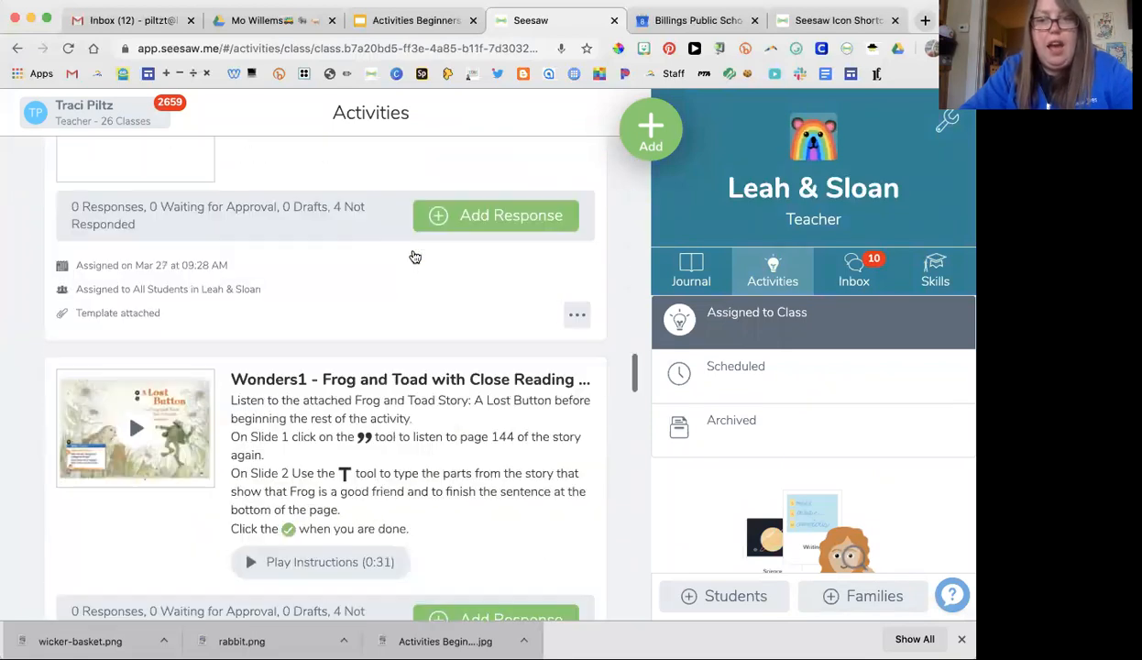
scroll(414, 256, "down", 15)
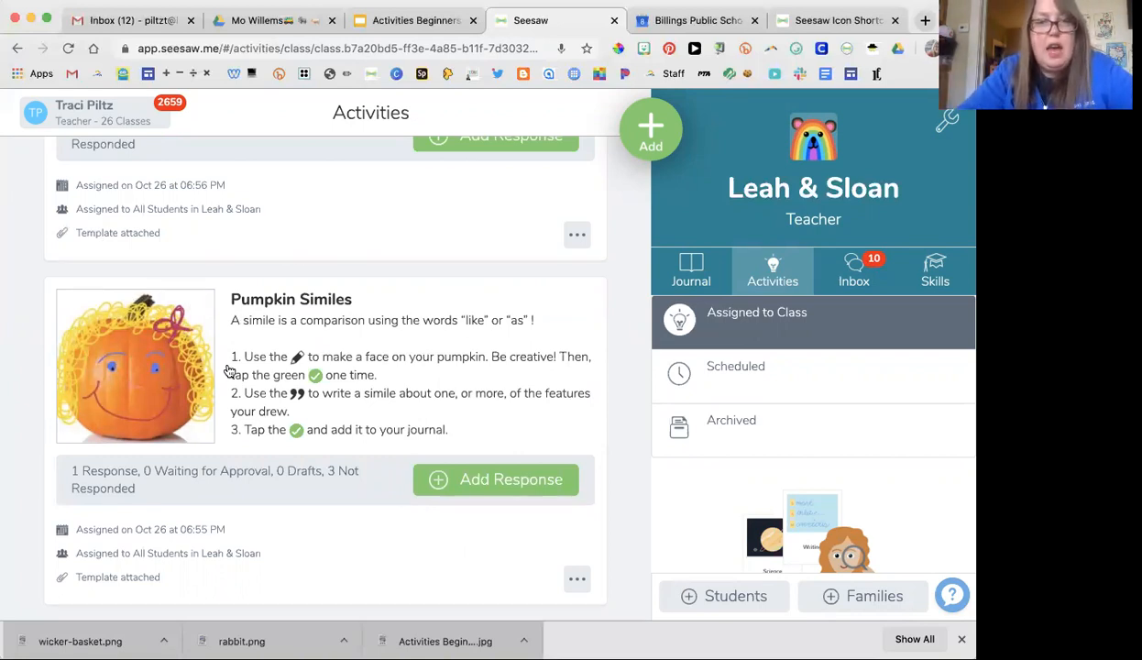
Examine the archive and delete options for the Pumpkin Similes and Big Pumpkin Story Retell activities, and return to the first assigned activity.
left_click(578, 578)
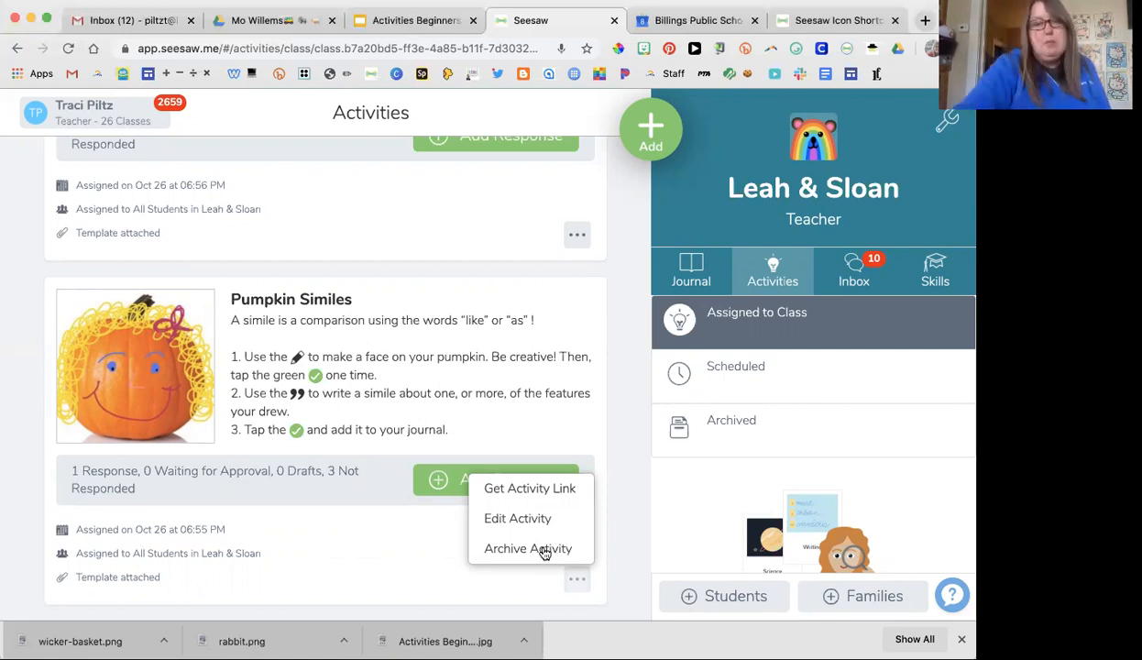
scroll(356, 264, "up", 2)
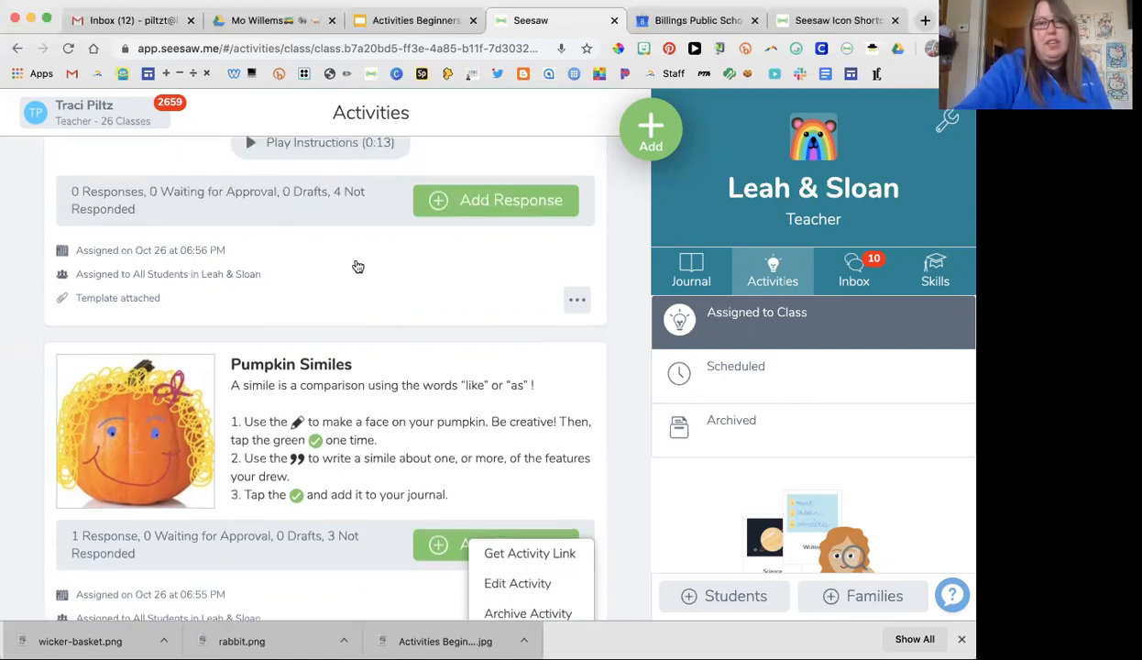
left_click(572, 303)
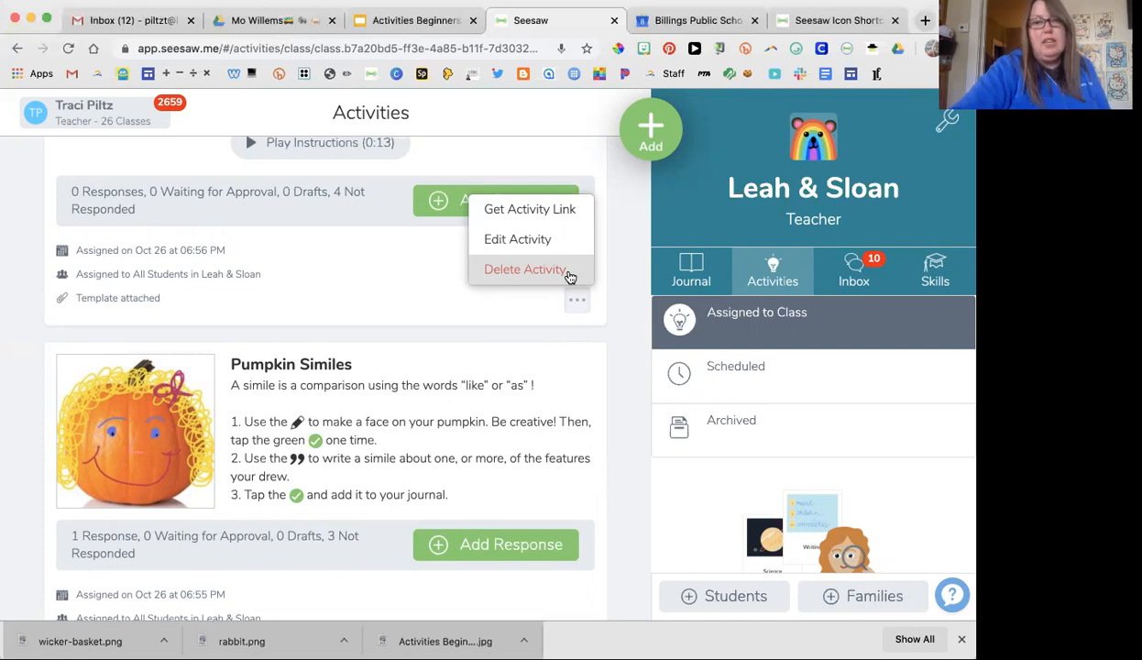
scroll(568, 277, "up", 5)
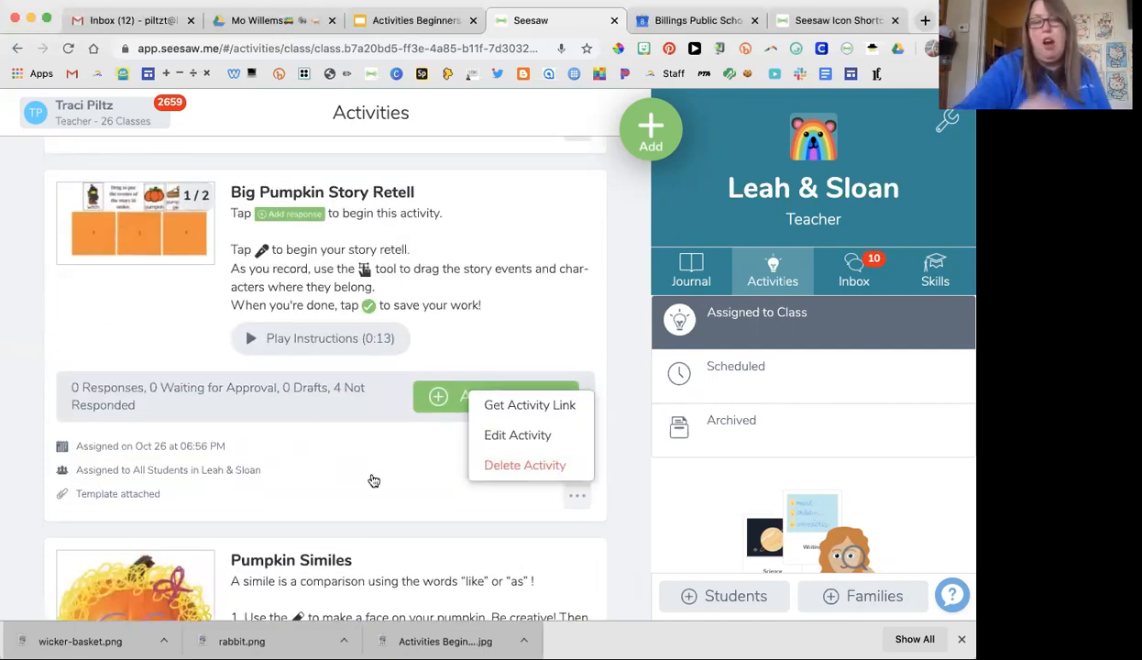
scroll(370, 354, "up", 20)
scroll(370, 354, "up", 10)
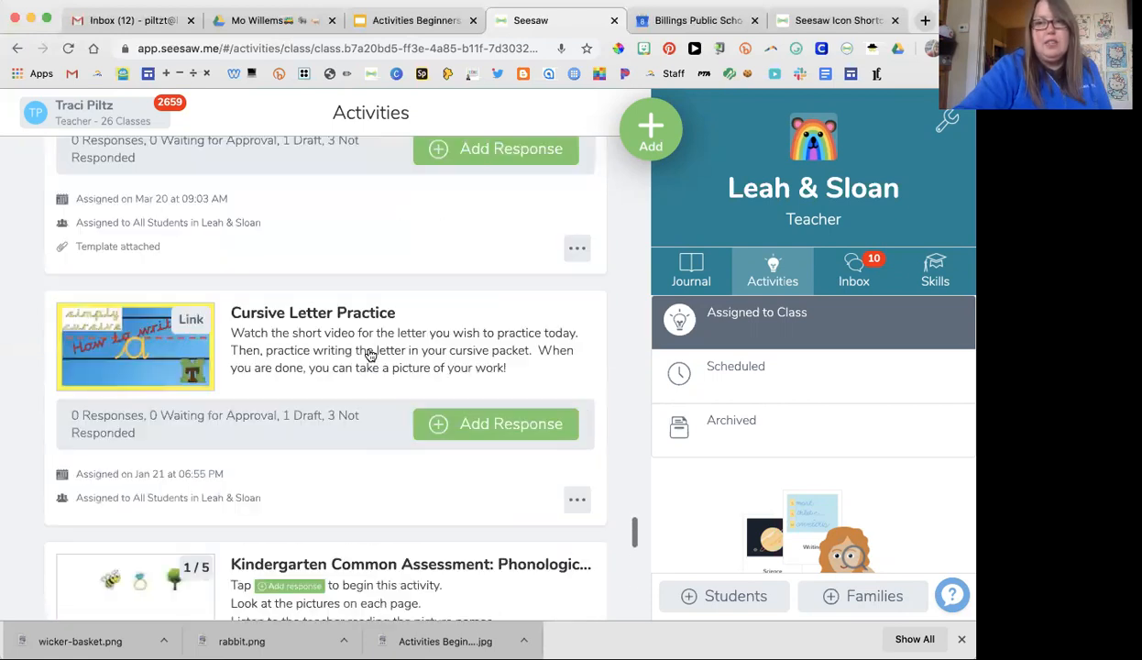
scroll(566, 289, "up", 15)
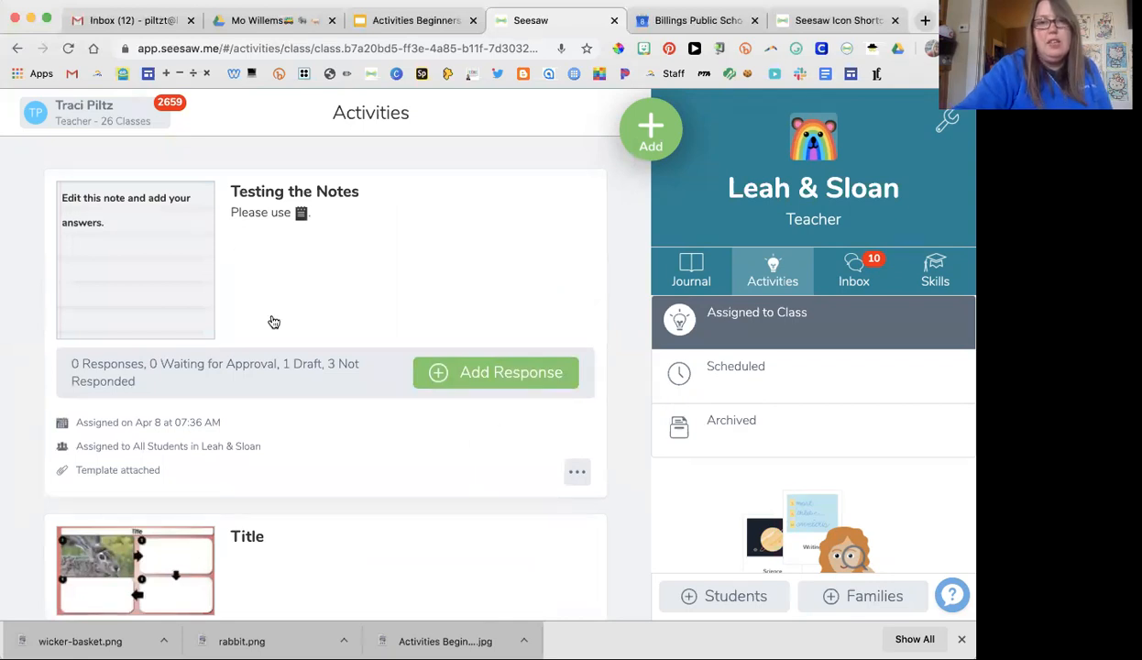
View the Student Sign In Mode choices in the Class Settings and close the settings without changing the mode.
left_click(946, 119)
scroll(531, 284, "down", 3)
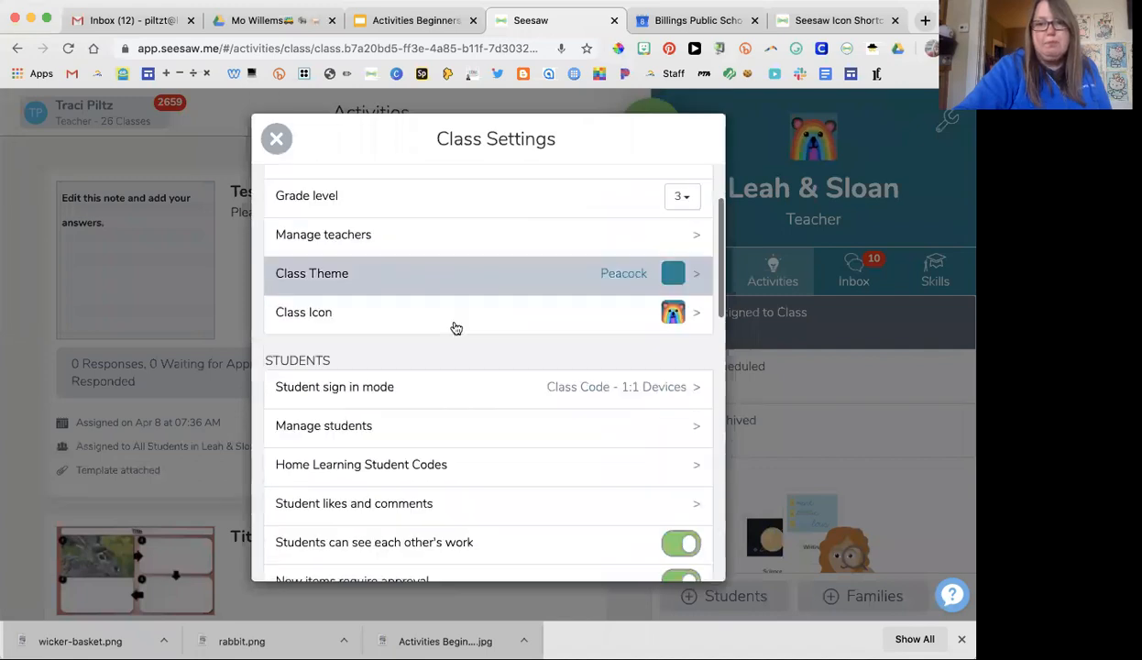
left_click(583, 395)
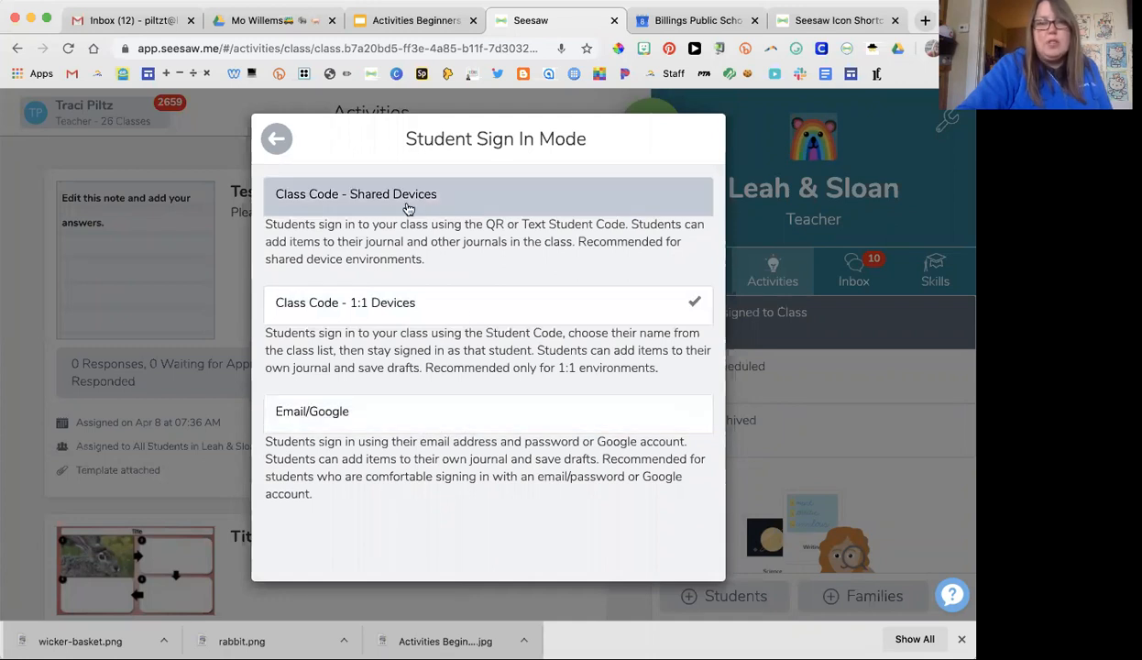
left_click(275, 138)
left_click(273, 140)
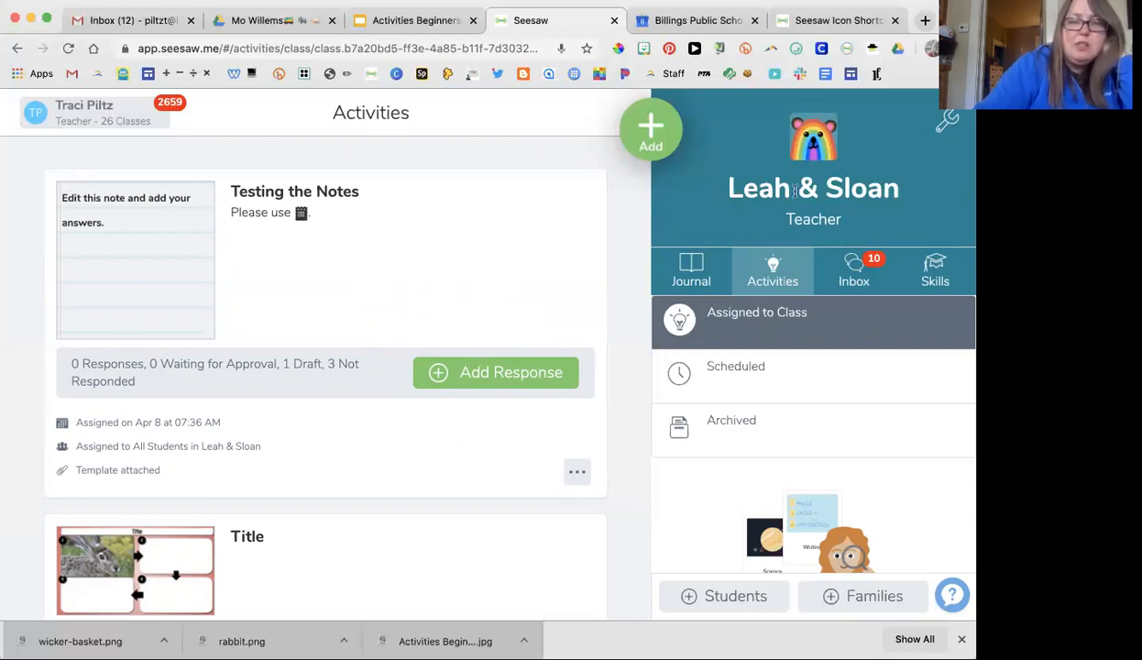
Reopen the Class Settings to review the three student sign-in modes once more, and return to the assigned activities.
left_click(944, 123)
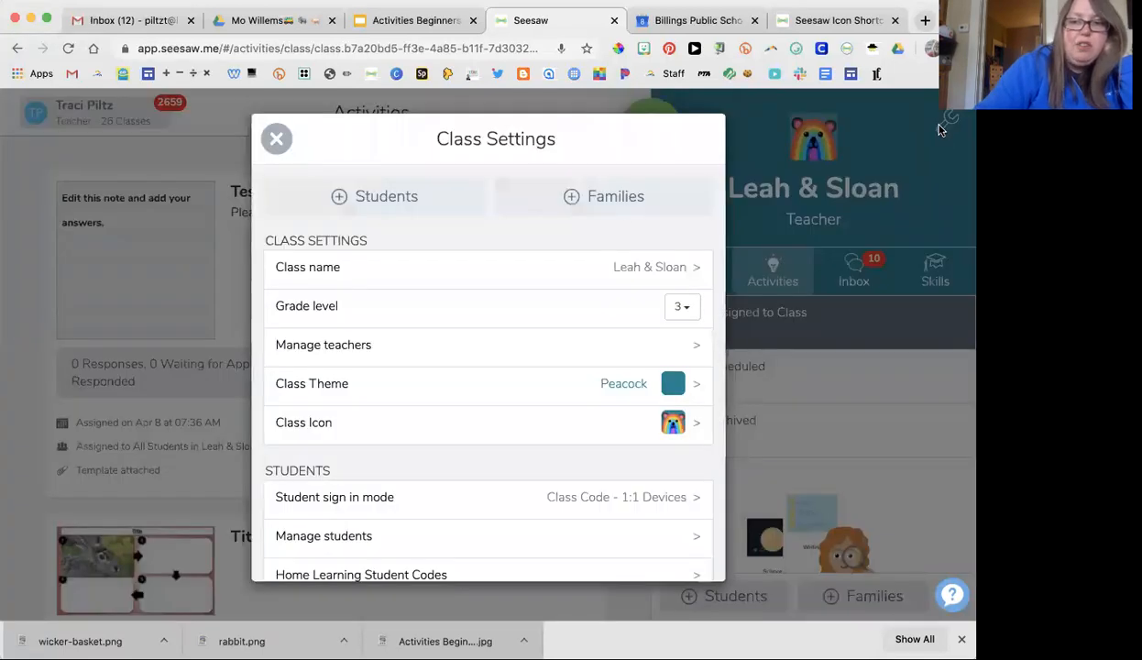
scroll(421, 403, "down", 1)
left_click(389, 449)
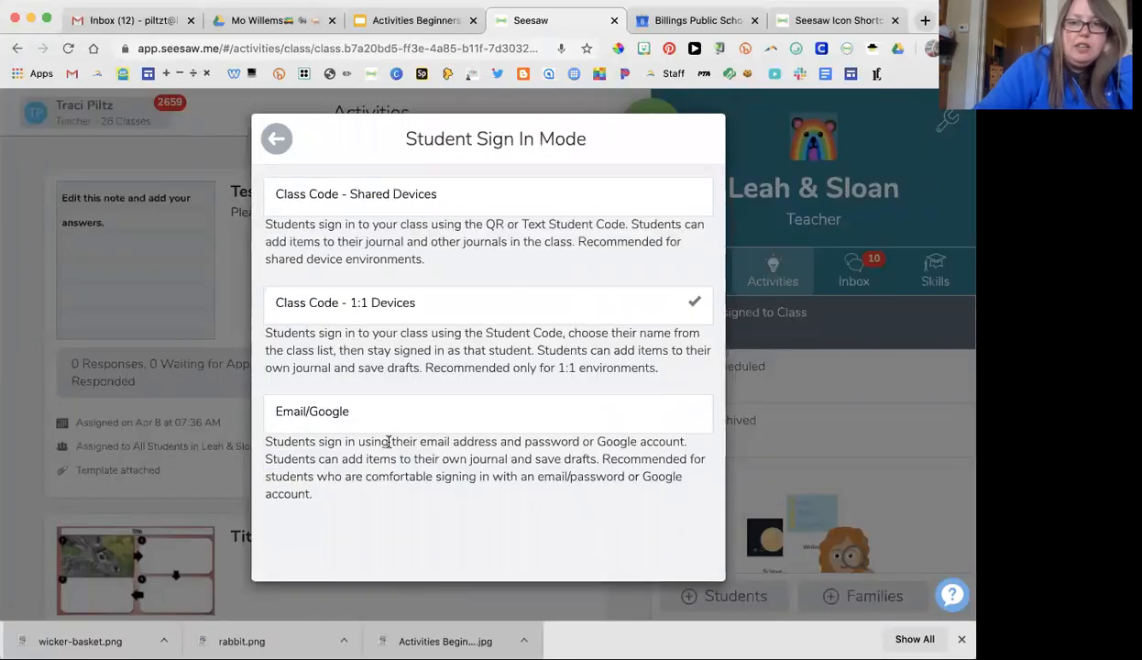
left_click(273, 144)
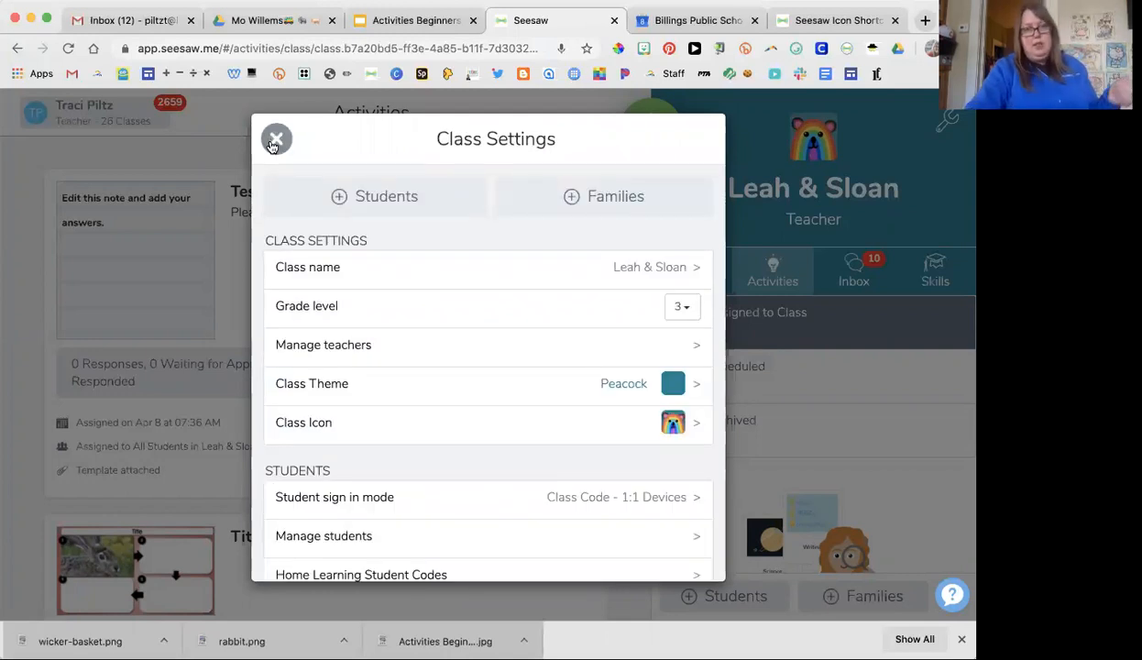
left_click(275, 140)
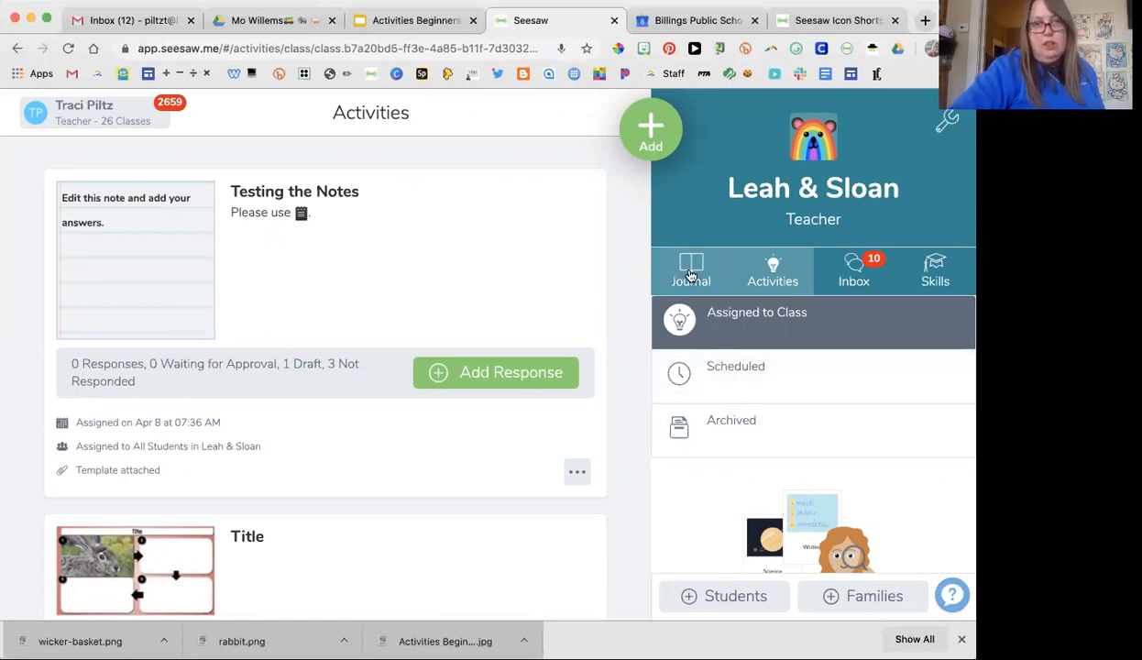
Switch to the Activities Beginners PD presentation in Google Slides, show slide 7, and select the Seesaw webinars link.
left_click(408, 28)
scroll(84, 467, "down", 1)
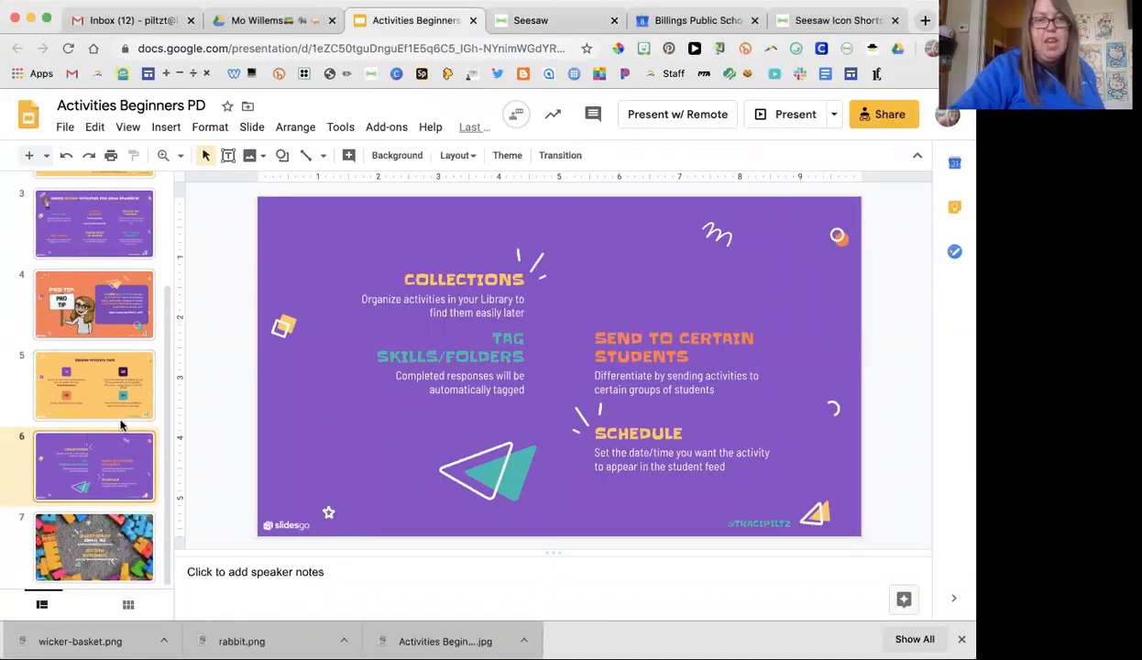
left_click(79, 547)
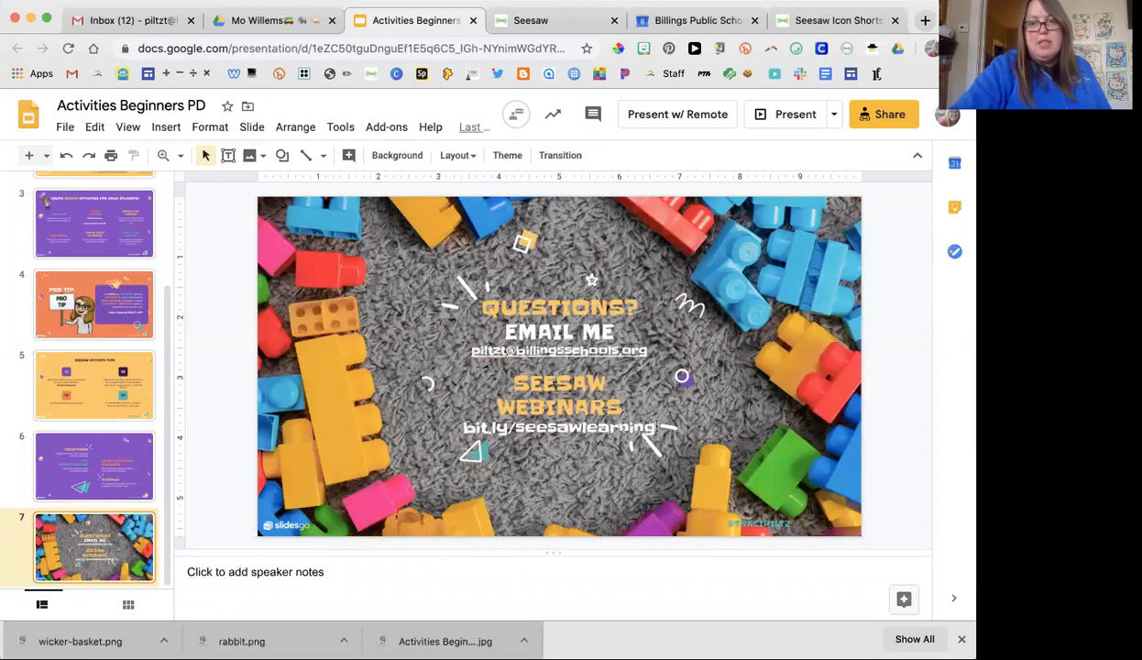
left_click(649, 429)
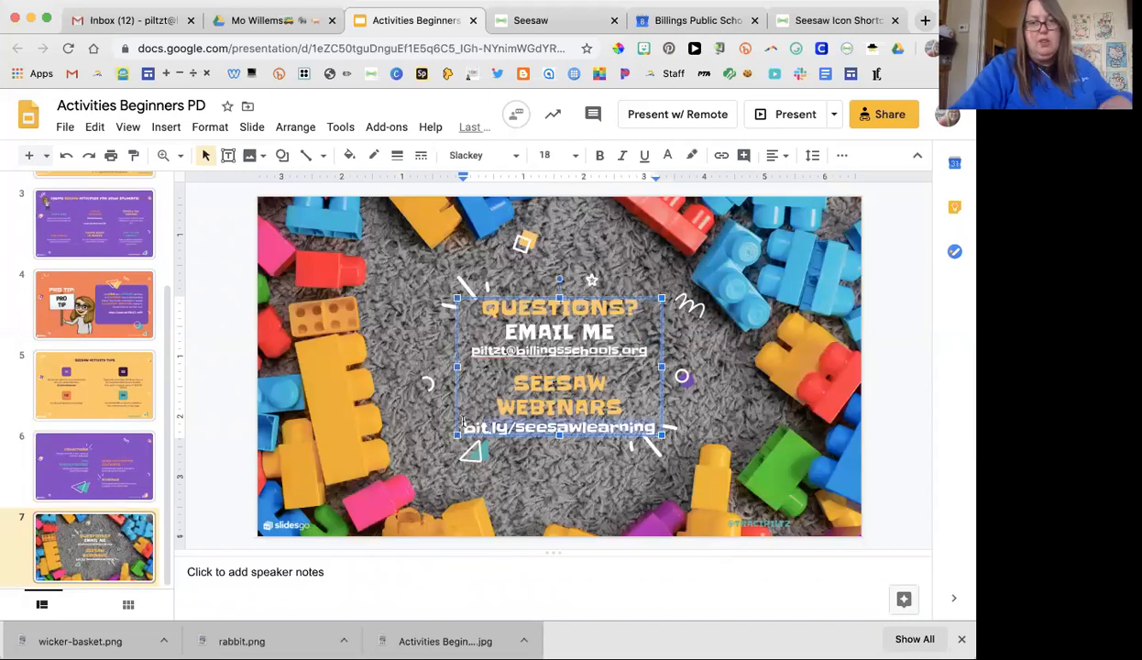
Load bit.ly/seesawlearning in the browser tab holding the Seesaw Icon Shortcuts page.
left_click(811, 24)
left_click(400, 47)
type("bit.ly/seesawlearning")
key("Return")
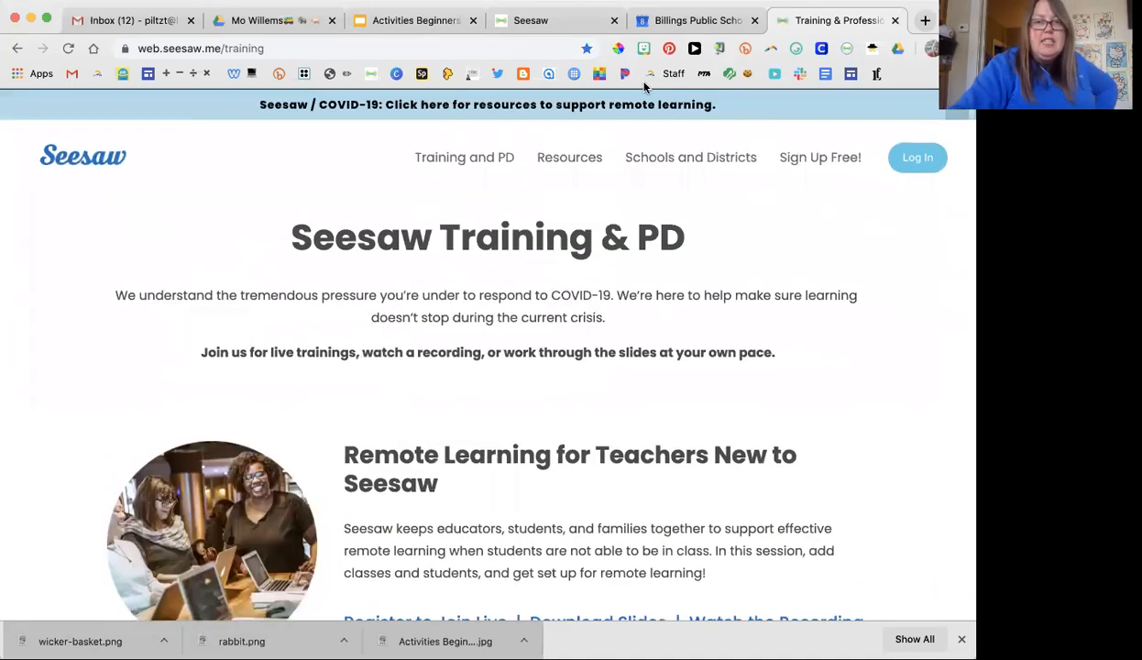
Look through the remote learning sessions on the Seesaw Training & PD page, and return to the presentation's closing slide with nothing selected.
scroll(596, 322, "down", 2)
scroll(598, 321, "down", 4)
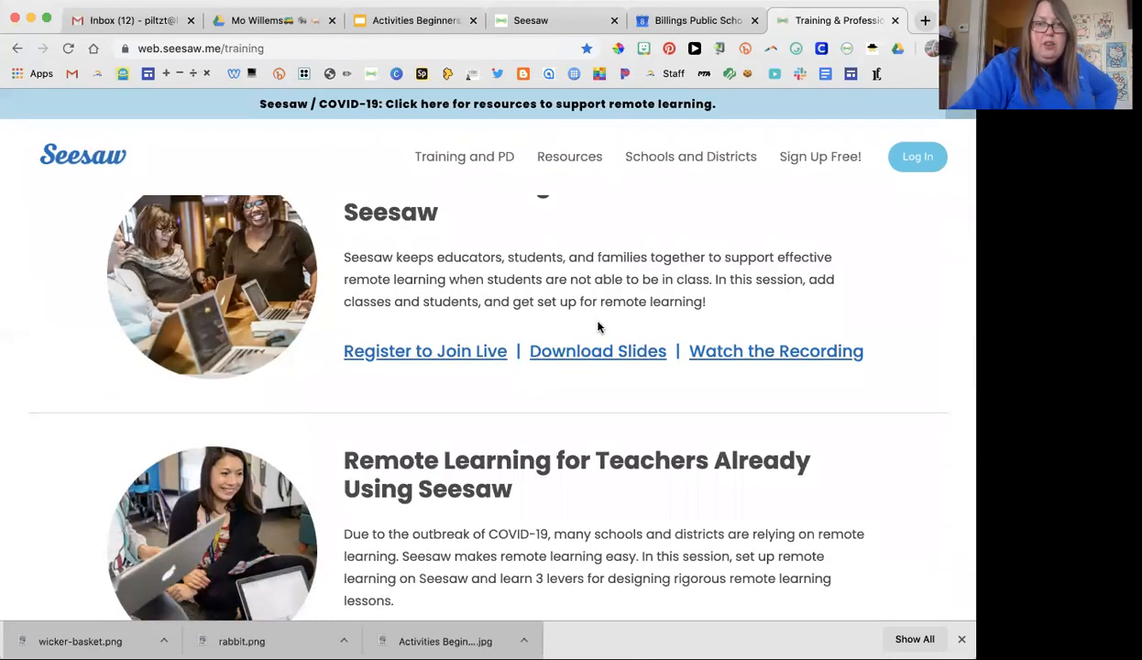
scroll(600, 326, "down", 1)
scroll(532, 408, "down", 1)
scroll(531, 407, "down", 3)
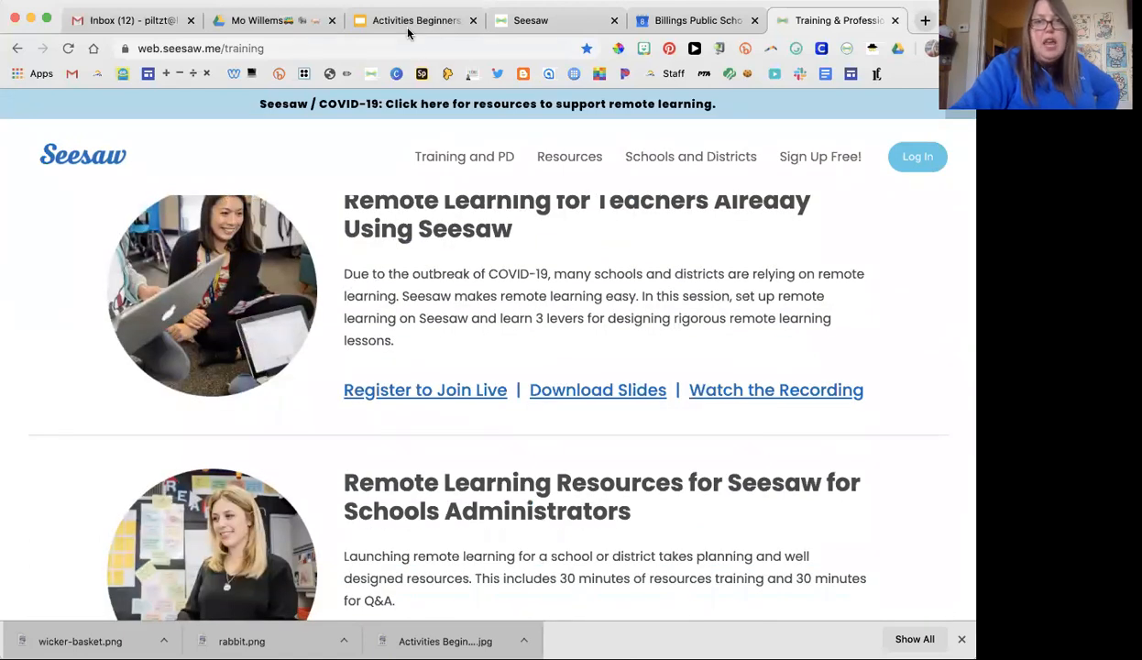
left_click(409, 27)
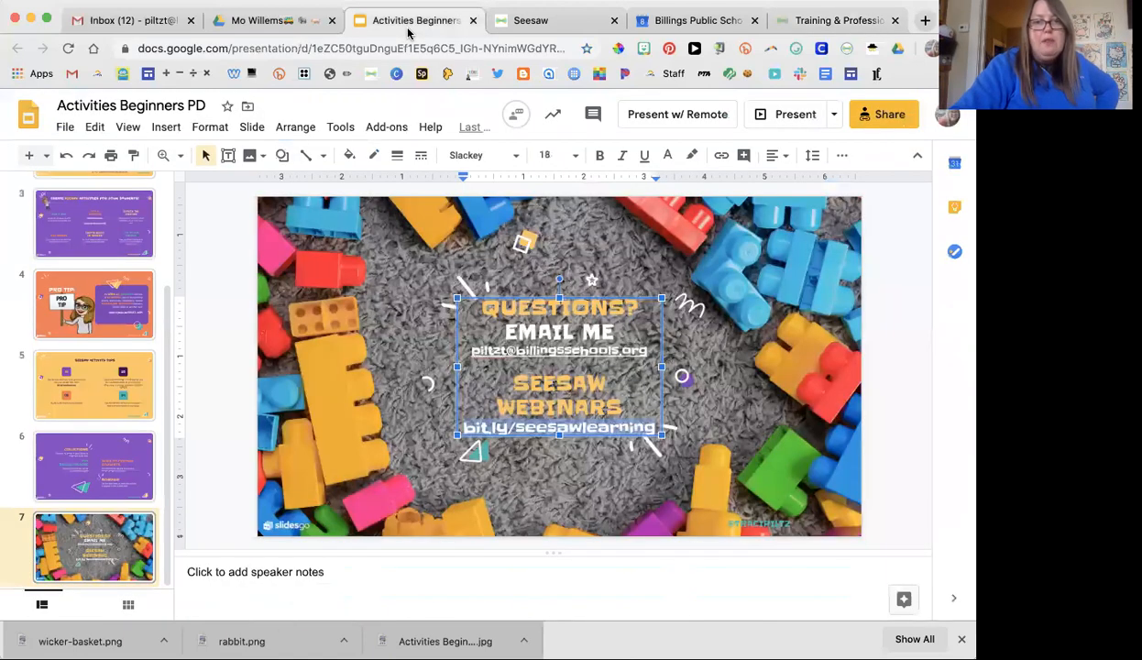
left_click(897, 297)
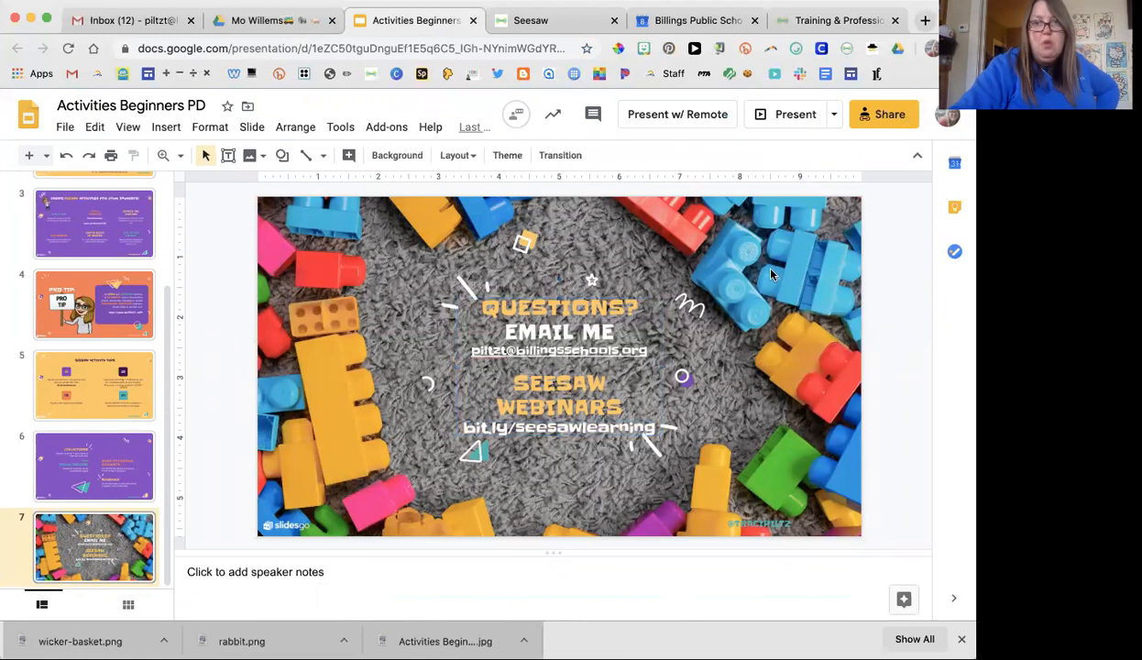